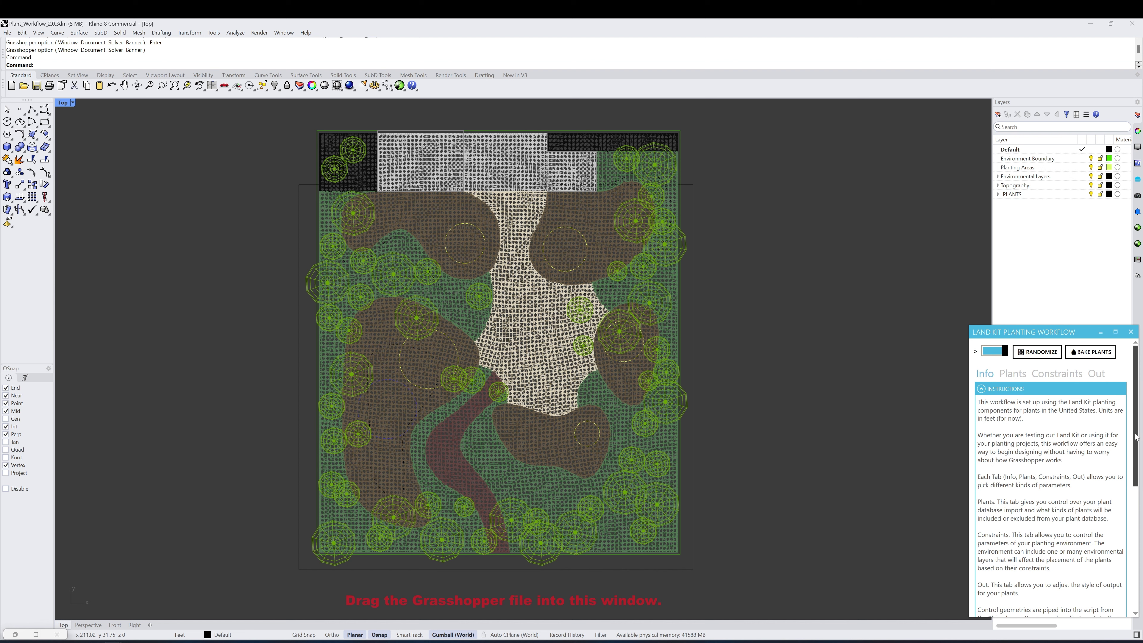
Review the planting workflow instructions and inspect the generated planting plan alongside its species list
left_click_drag(1136, 437, 1136, 534)
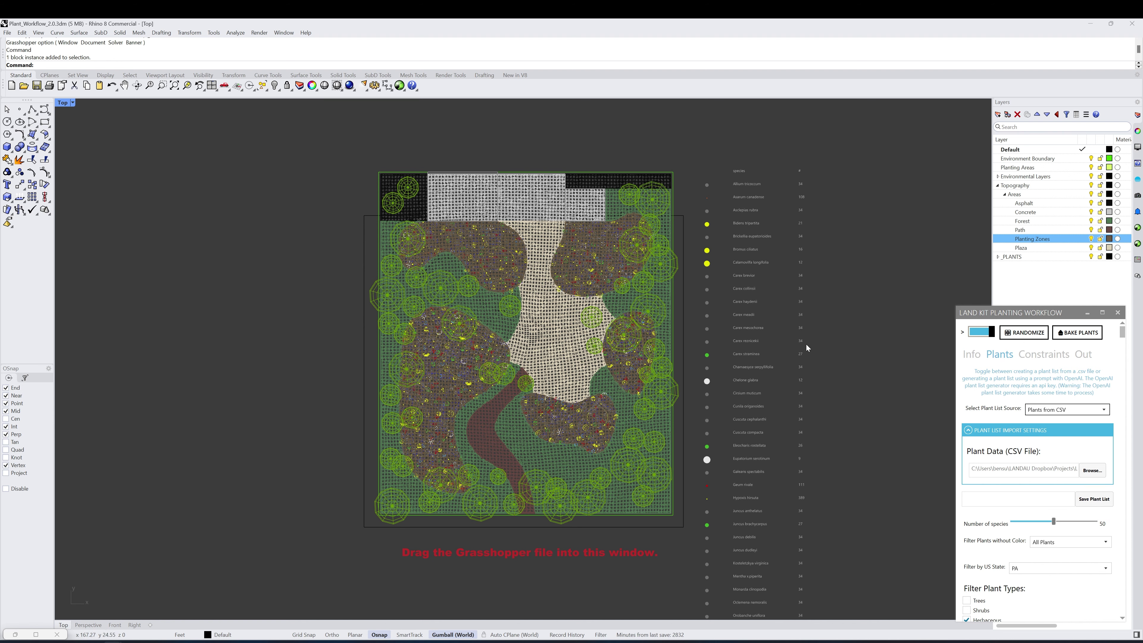
scroll(794, 503, "down", 4)
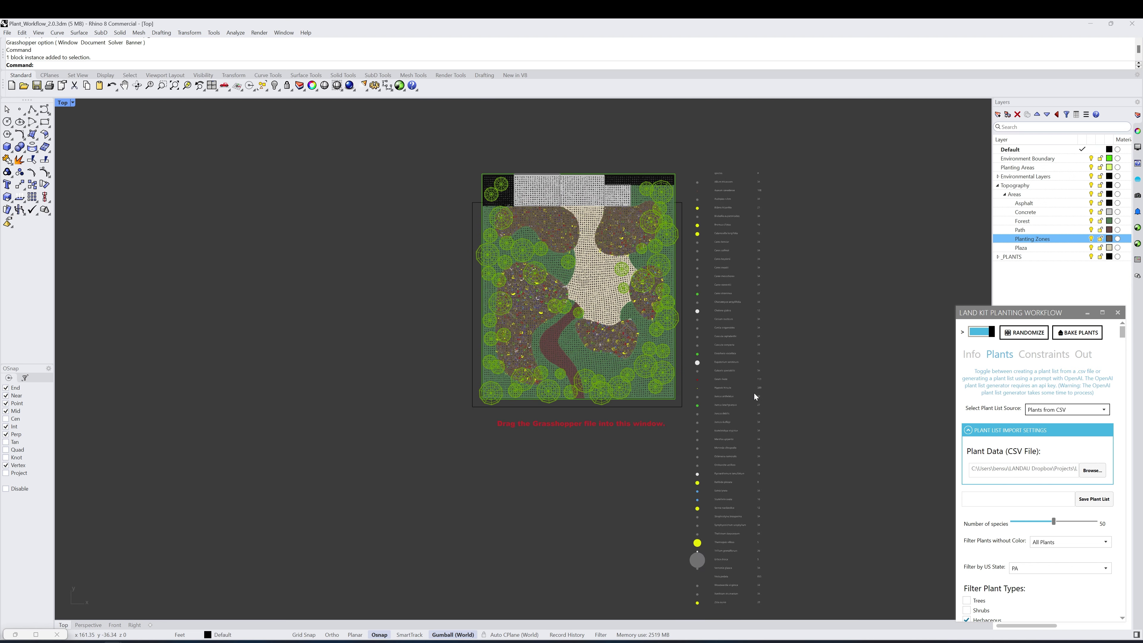
scroll(754, 396, "up", 3)
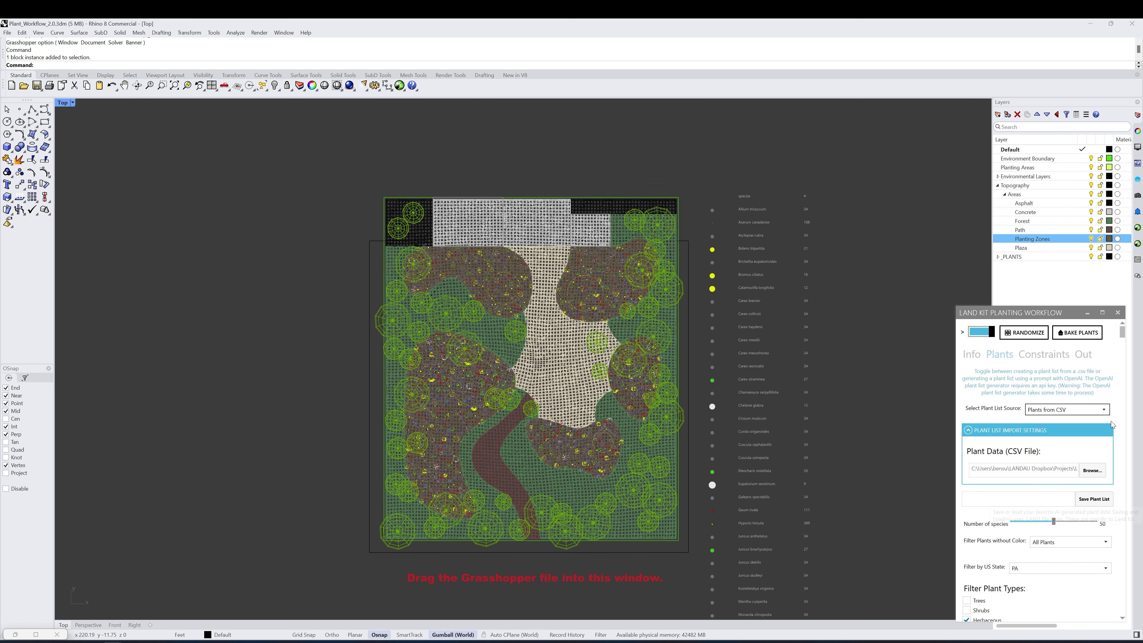
Review the available plant list sources while keeping Plants from CSV selected
left_click(1106, 408)
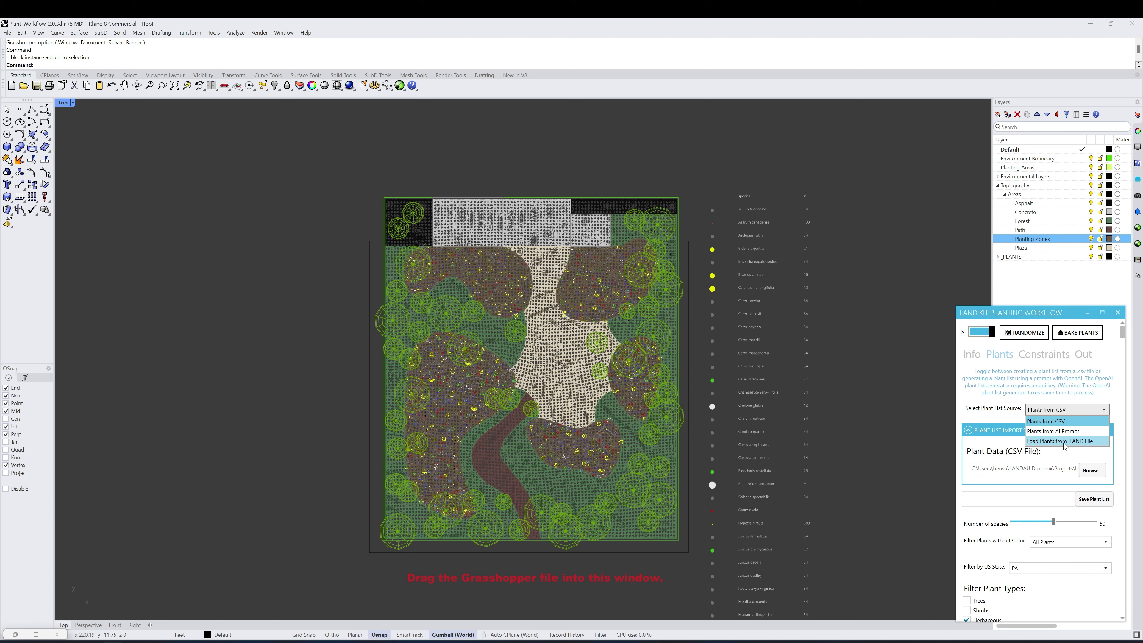
left_click(1111, 525)
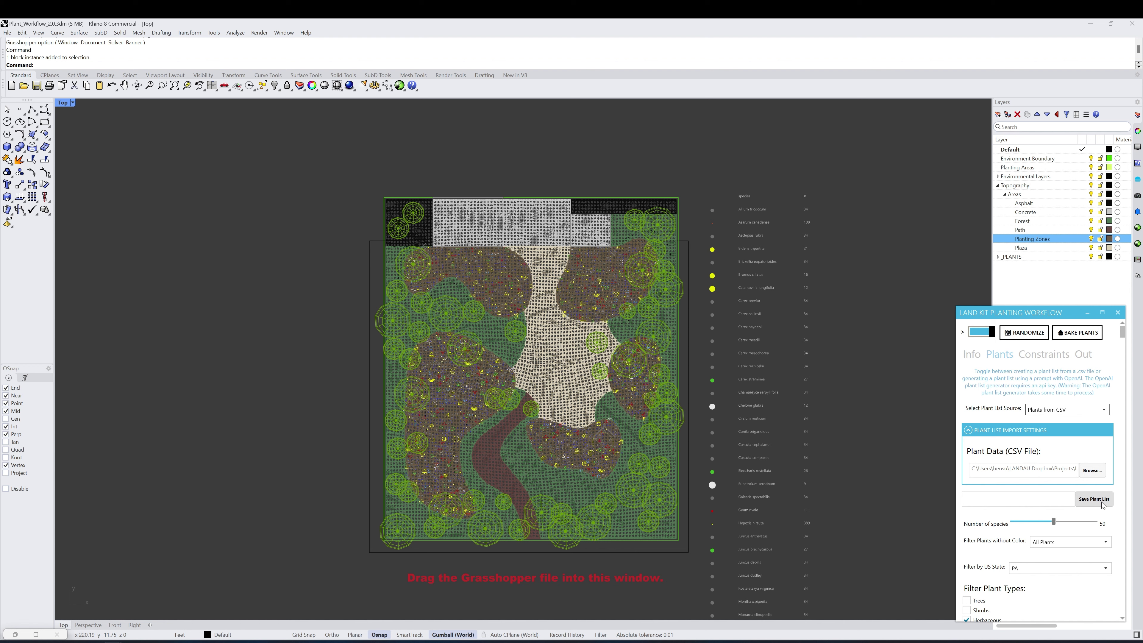
left_click(1104, 409)
left_click(1115, 530)
Set the number of species to 25
scroll(1115, 531, "down", 3)
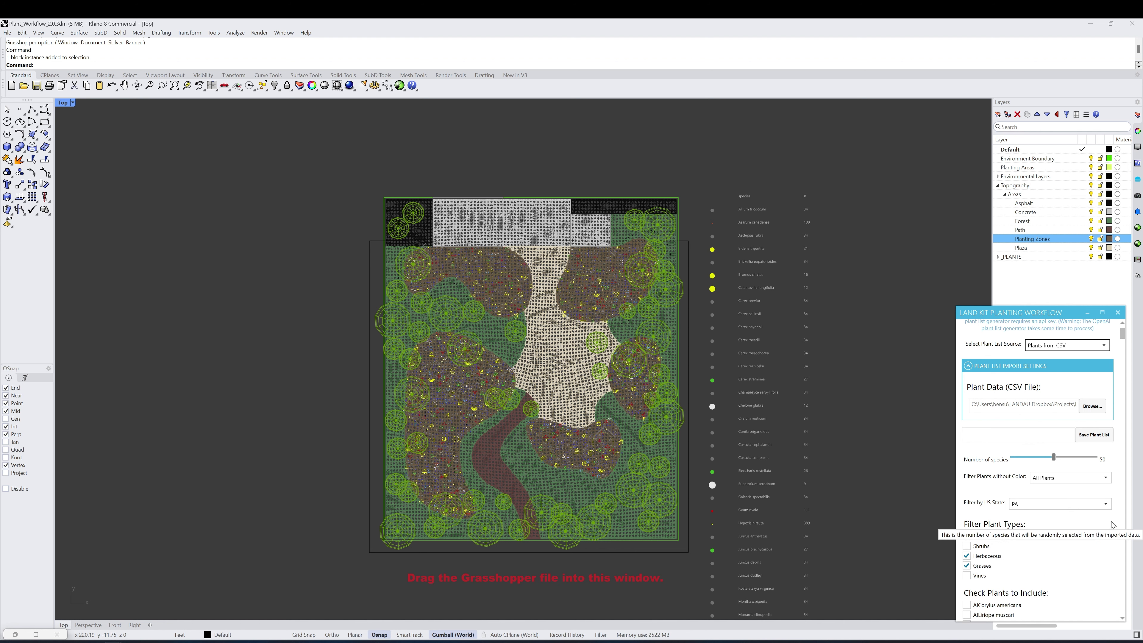
double_click(1054, 457)
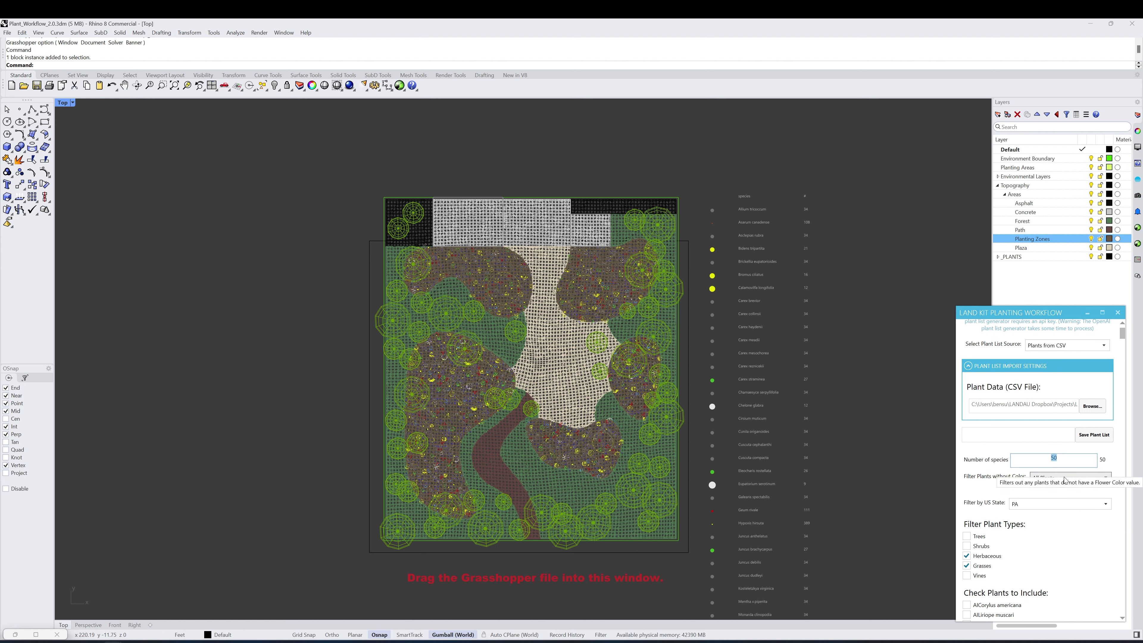
type("25")
key("Return")
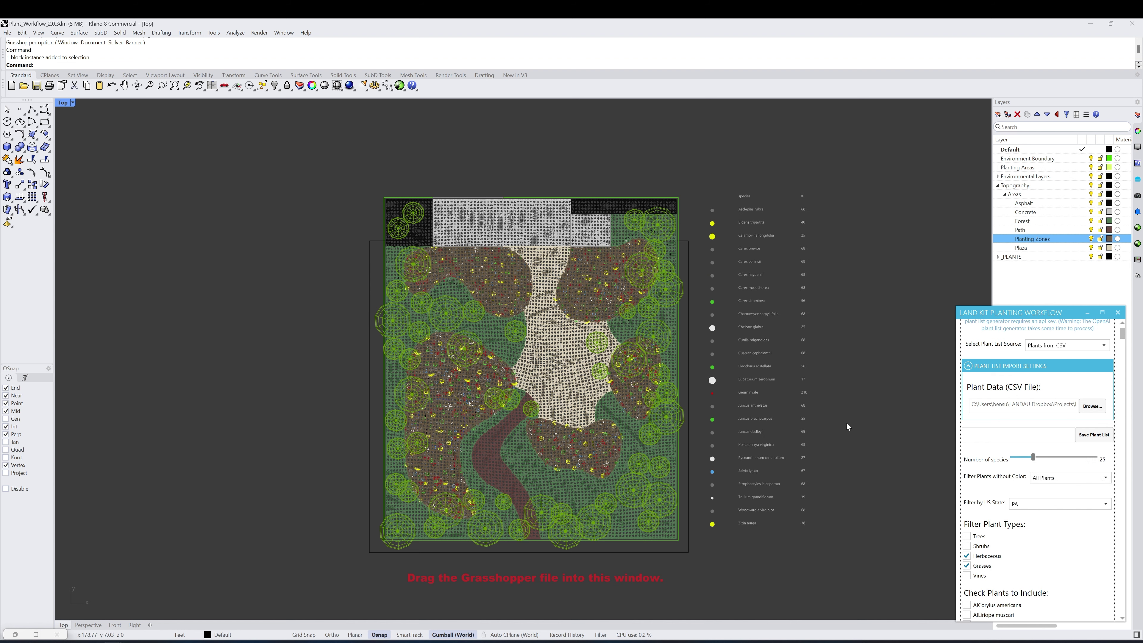
Set the number of species to 75
double_click(1045, 466)
type("7")
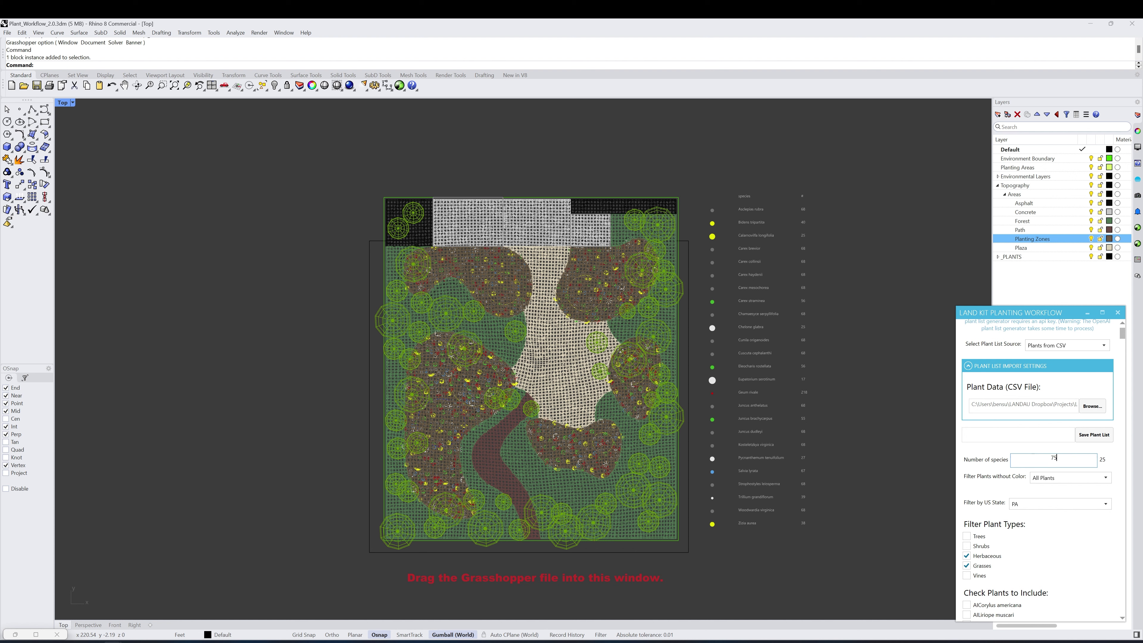
type("5")
key("Return")
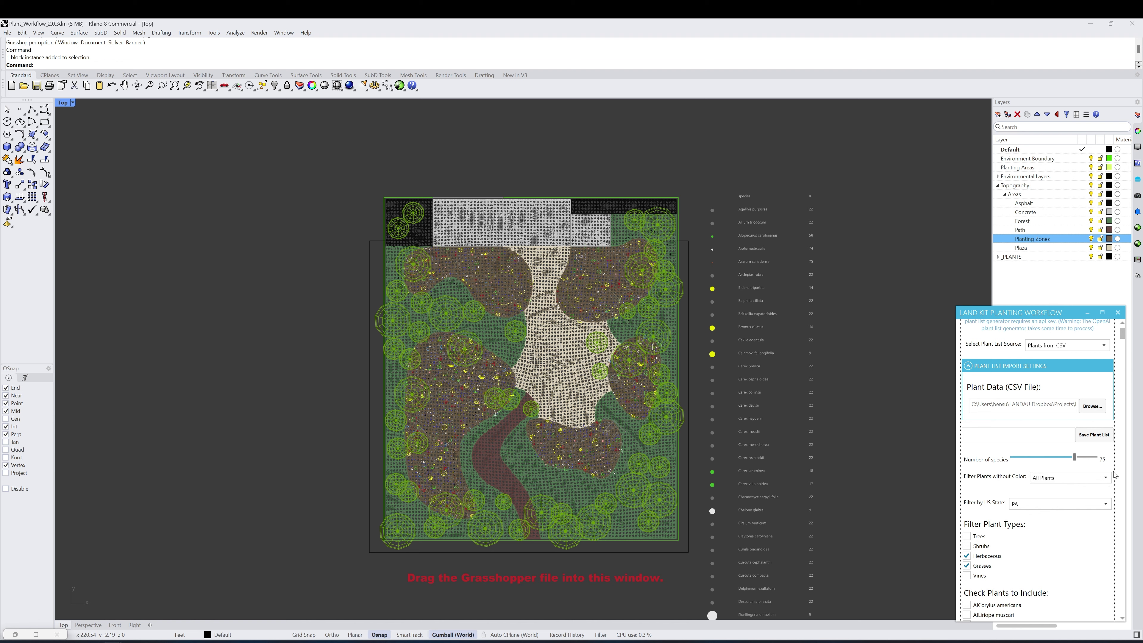
Filter the plan to Only Plants with a Listed Color and look through the regenerated species list
scroll(1111, 475, "down", 1)
right_click_drag(794, 444, 805, 356)
right_click_drag(809, 488, 778, 528)
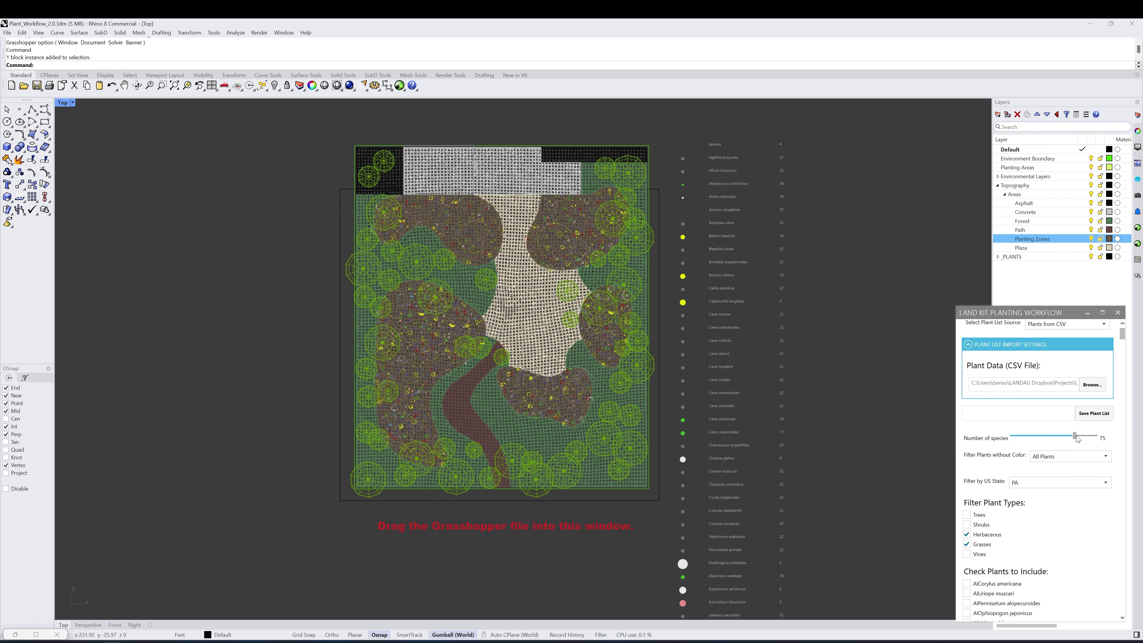
right_click_drag(859, 386, 862, 391)
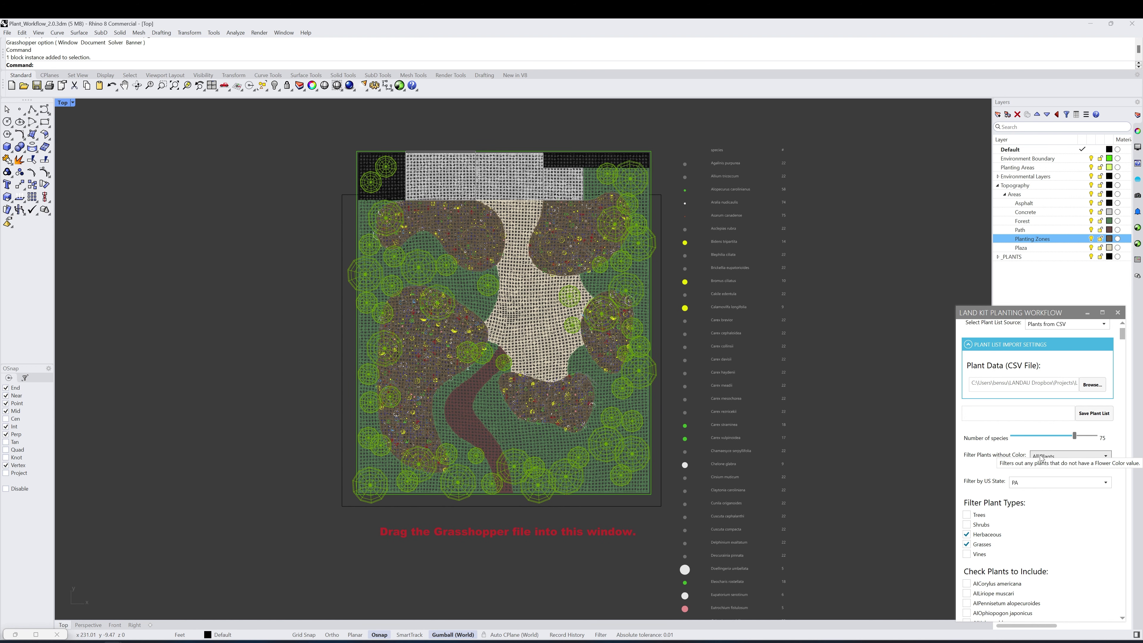
left_click(1106, 458)
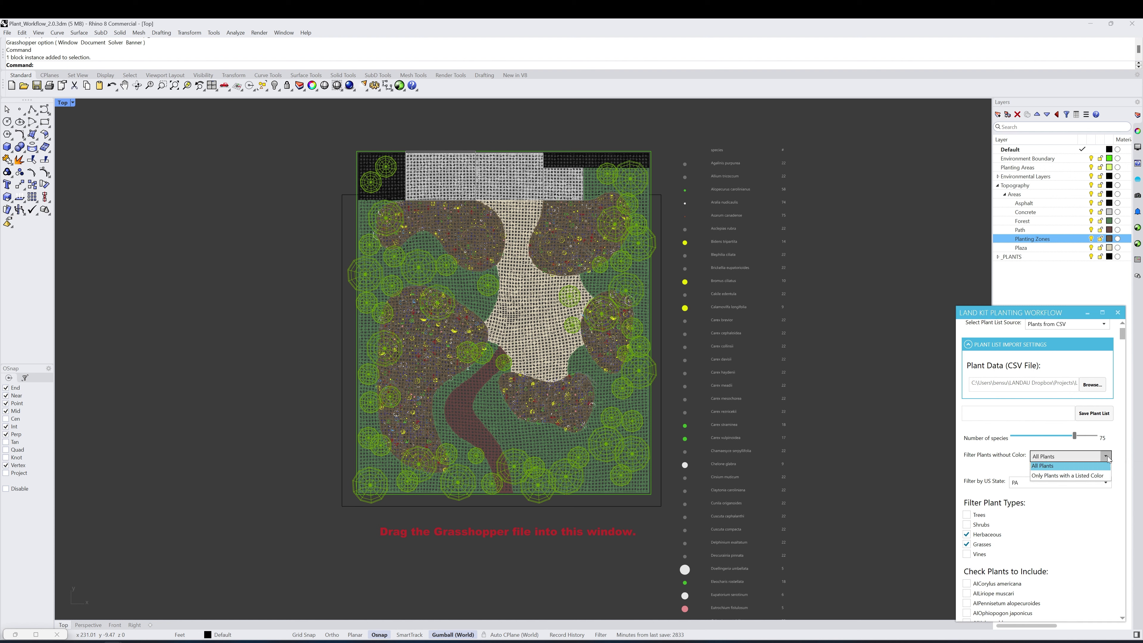
left_click(1066, 477)
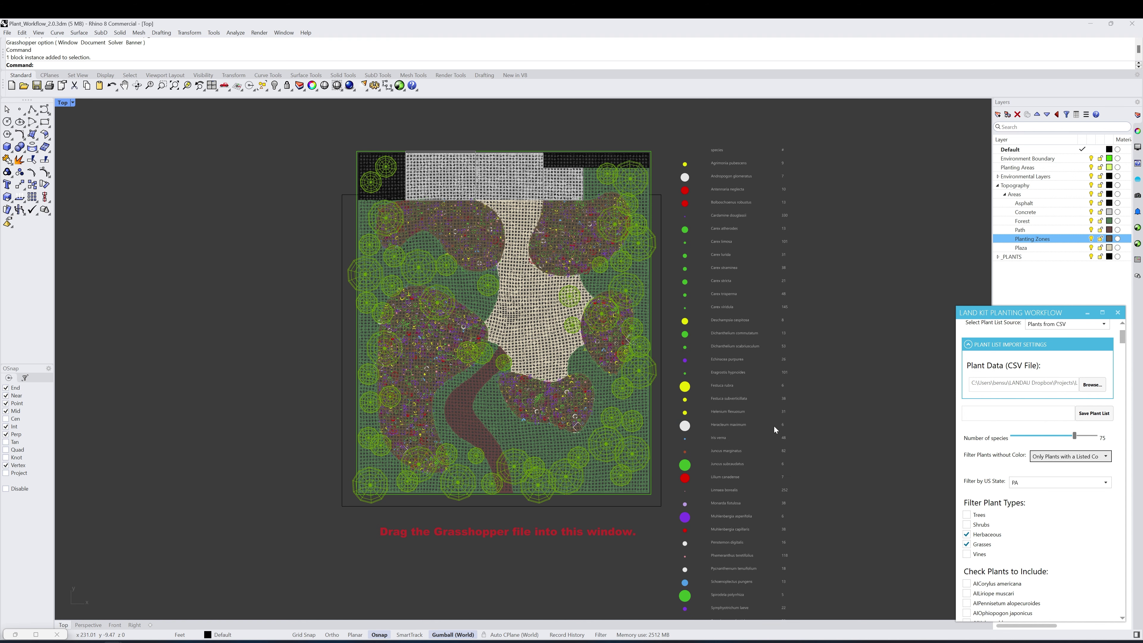
right_click_drag(758, 504, 749, 379)
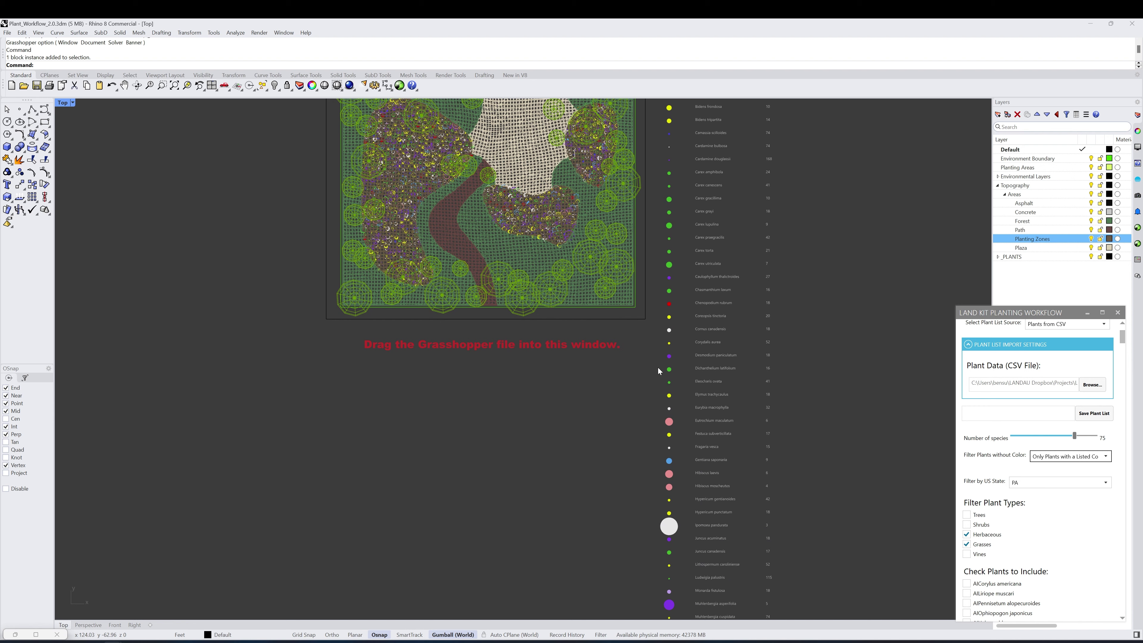
right_click_drag(676, 587, 675, 385)
right_click_drag(679, 573, 715, 444)
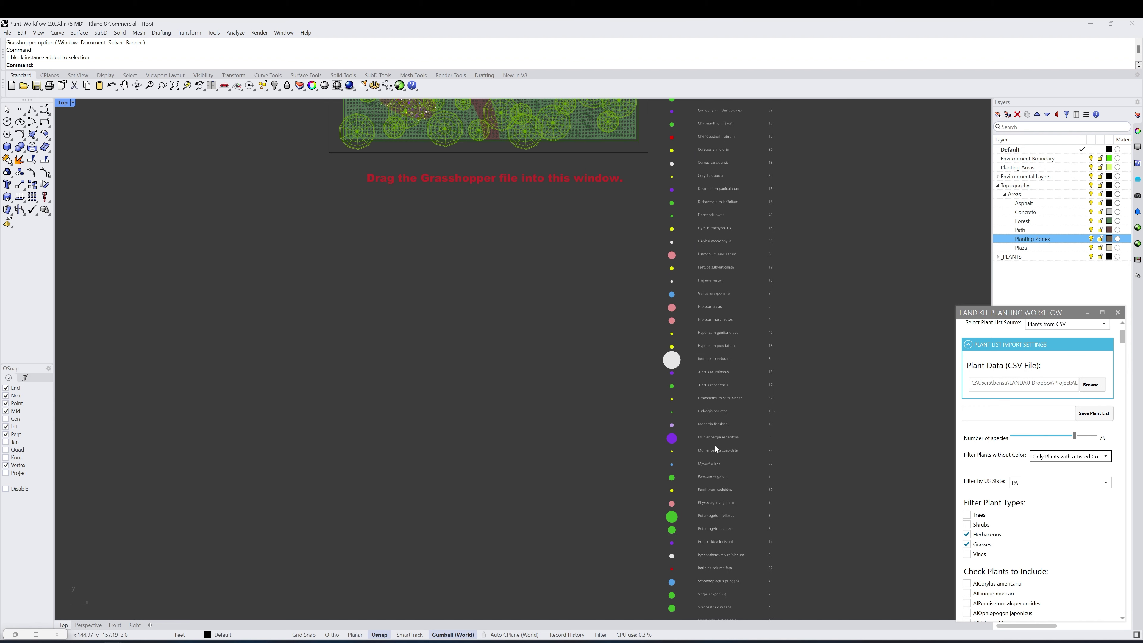
right_click_drag(737, 274, 742, 475)
right_click_drag(746, 231, 742, 404)
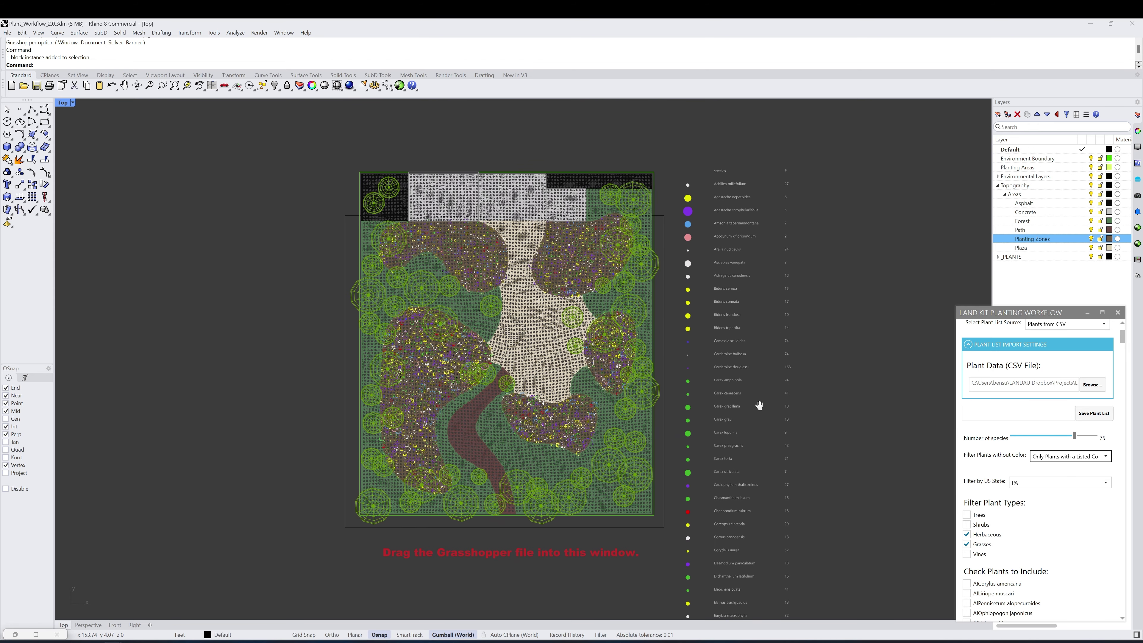
Compare All Plants with Only Plants with a Listed Color in the color filter, ending on All Plants
left_click(1084, 458)
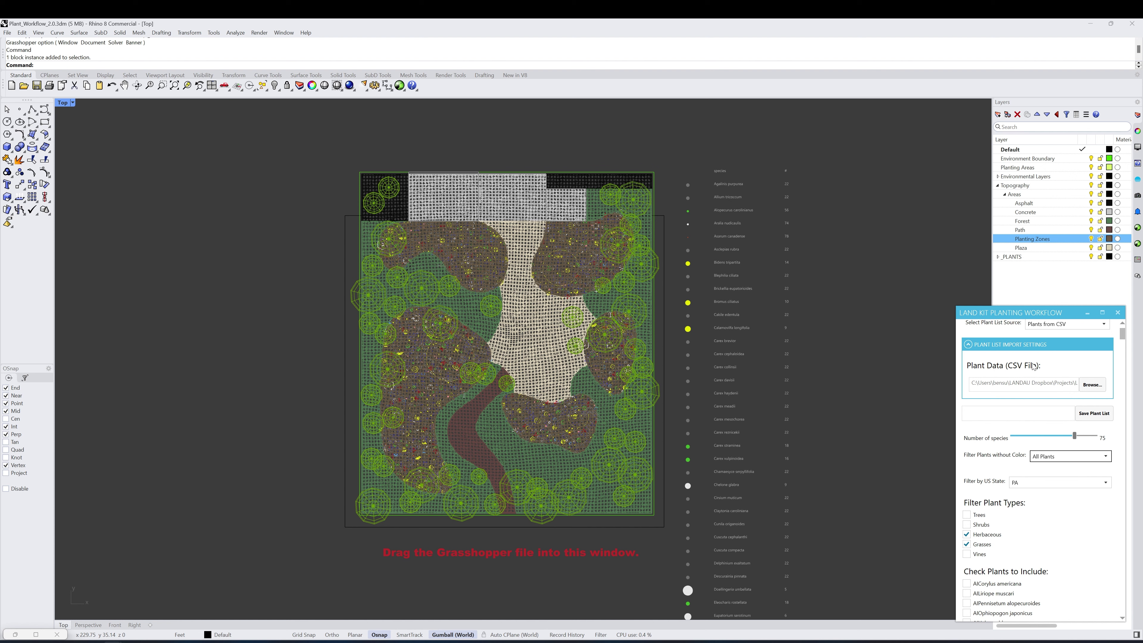
left_click(1106, 457)
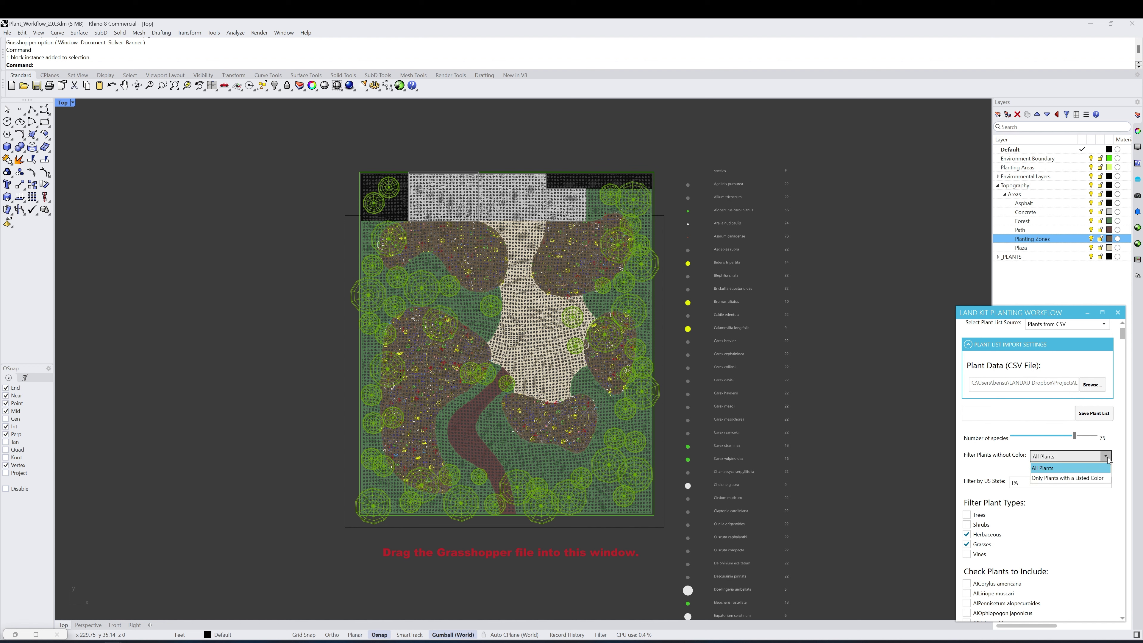
left_click(1101, 481)
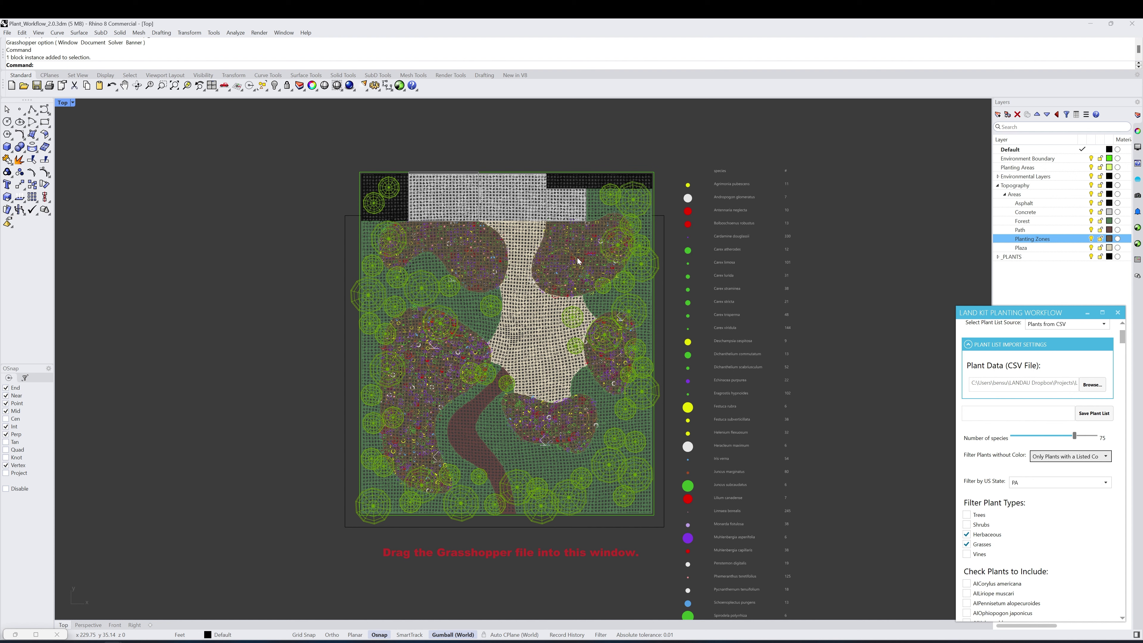
key("Up")
Set the US state filter to NY
left_click(1106, 482)
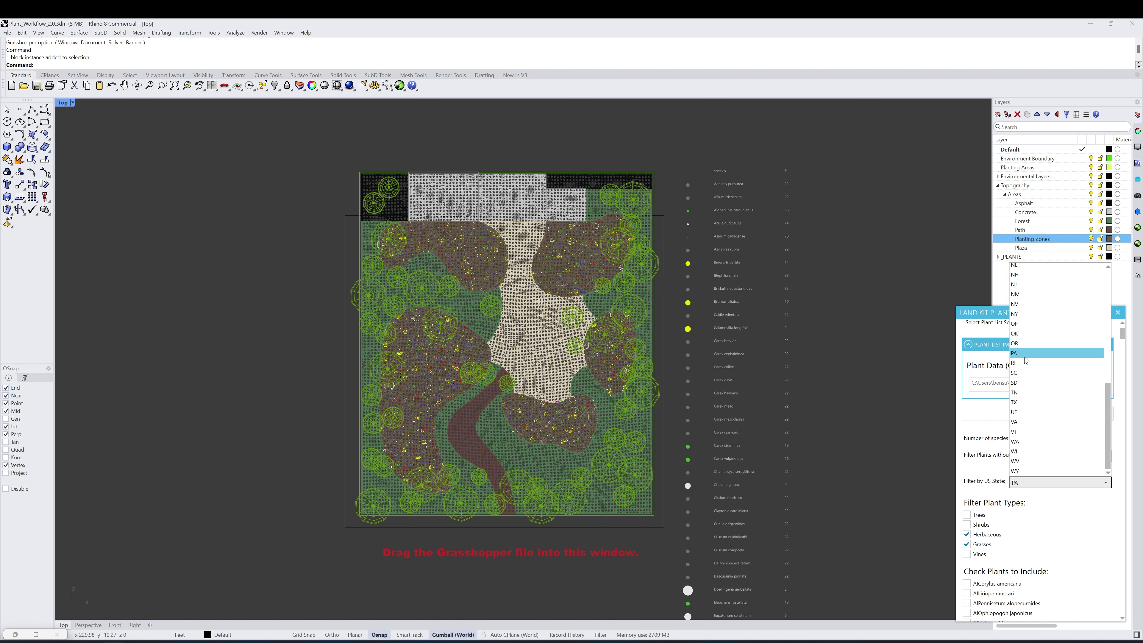
left_click_drag(1107, 409, 1102, 395)
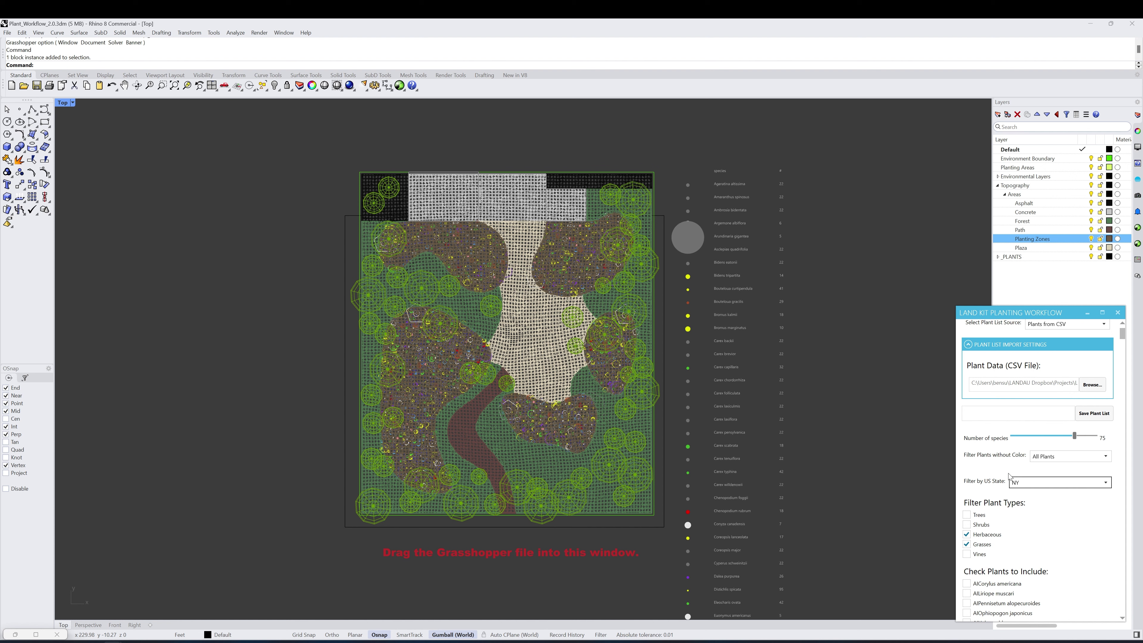
Restrict the plant selection to Only Plants with a Listed Color
scroll(1109, 439, "down", 2)
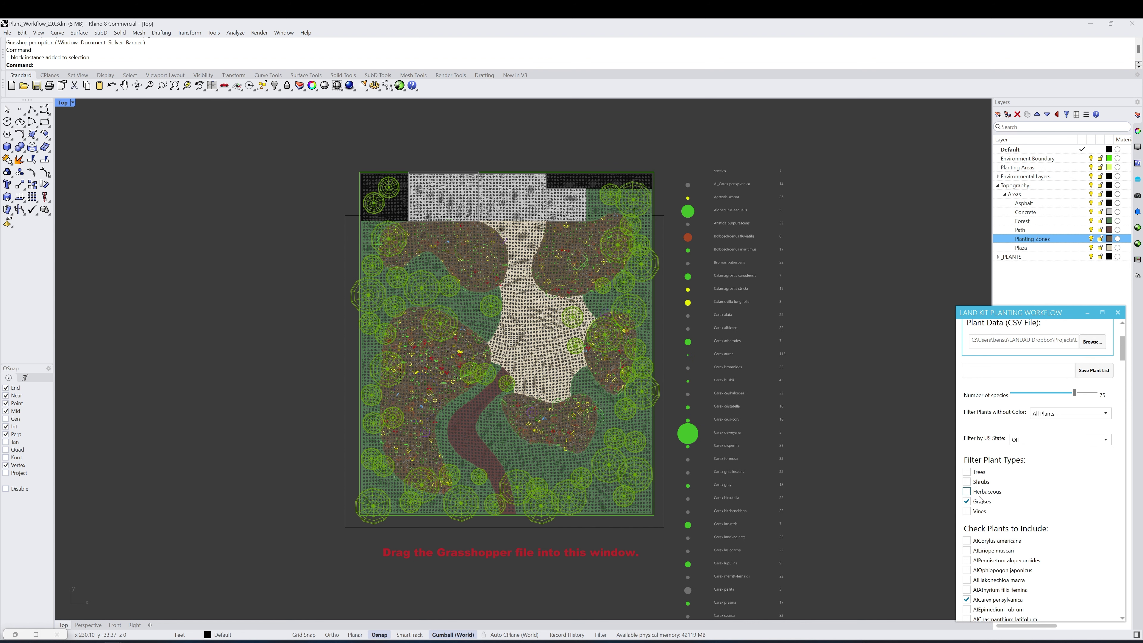
right_click_drag(788, 512, 785, 485)
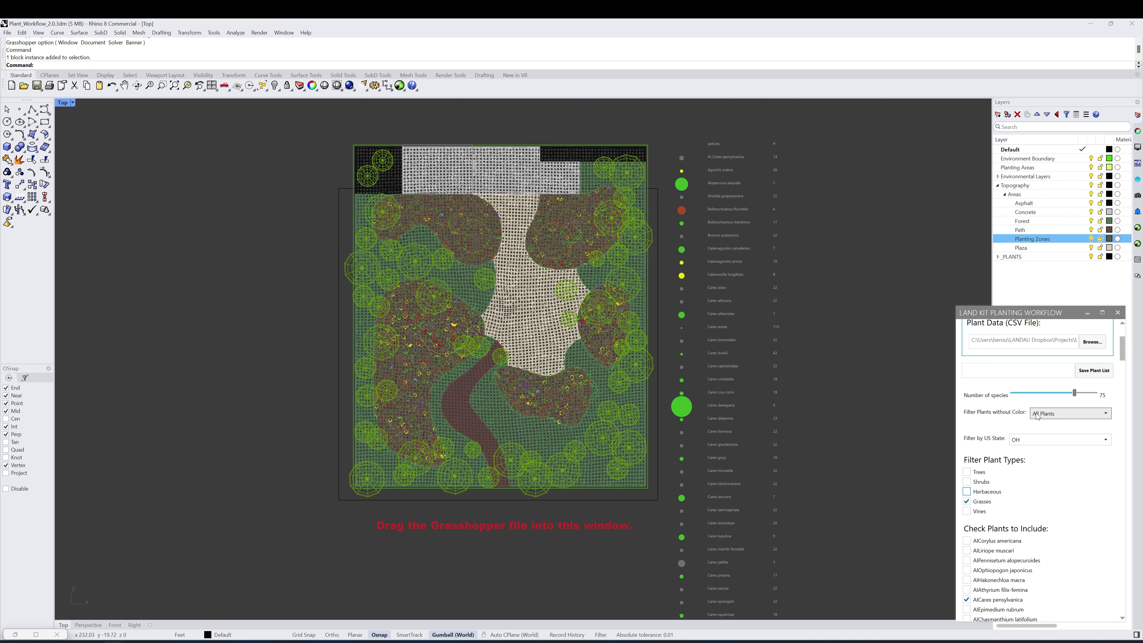
left_click(1046, 413)
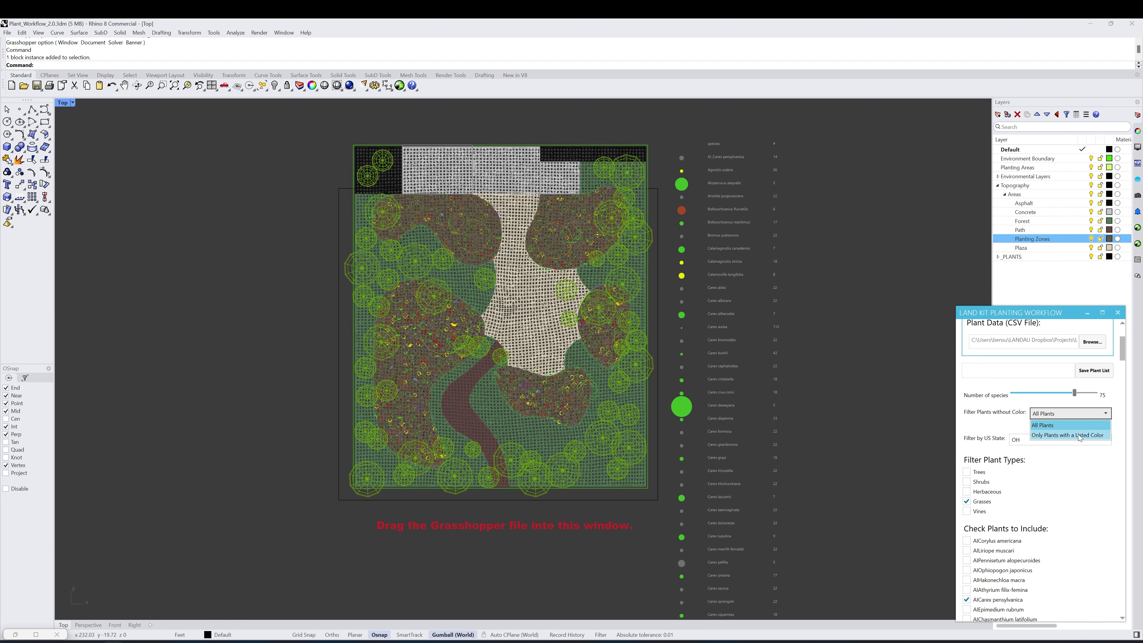
left_click(1101, 435)
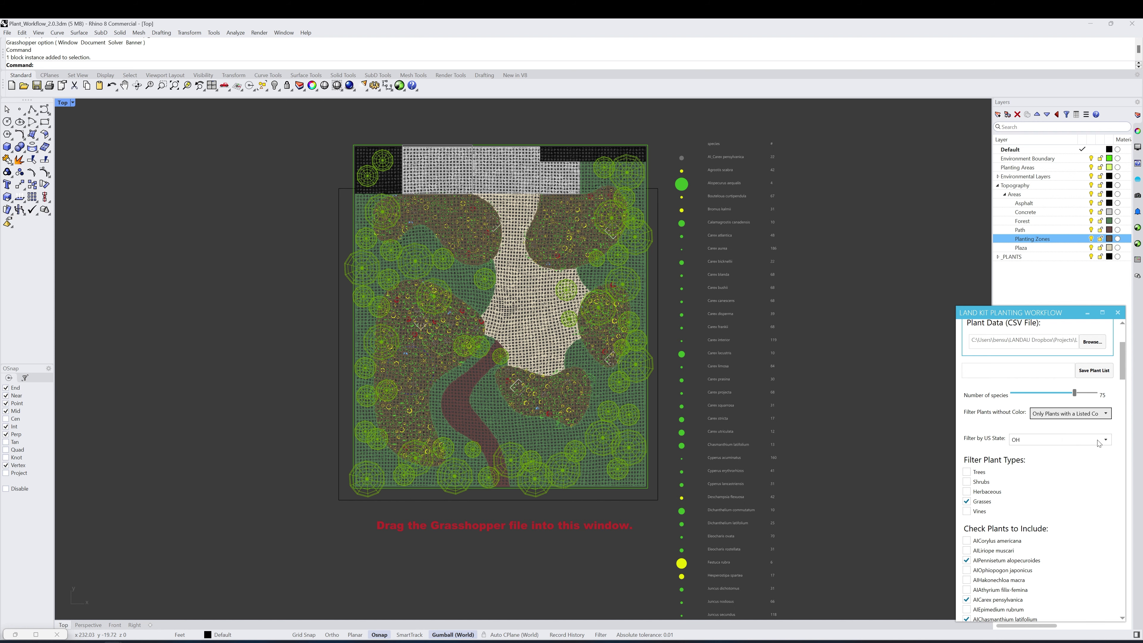
Set the US state filter to PA and include herbaceous plants among the plant types
right_click_drag(730, 500, 739, 547)
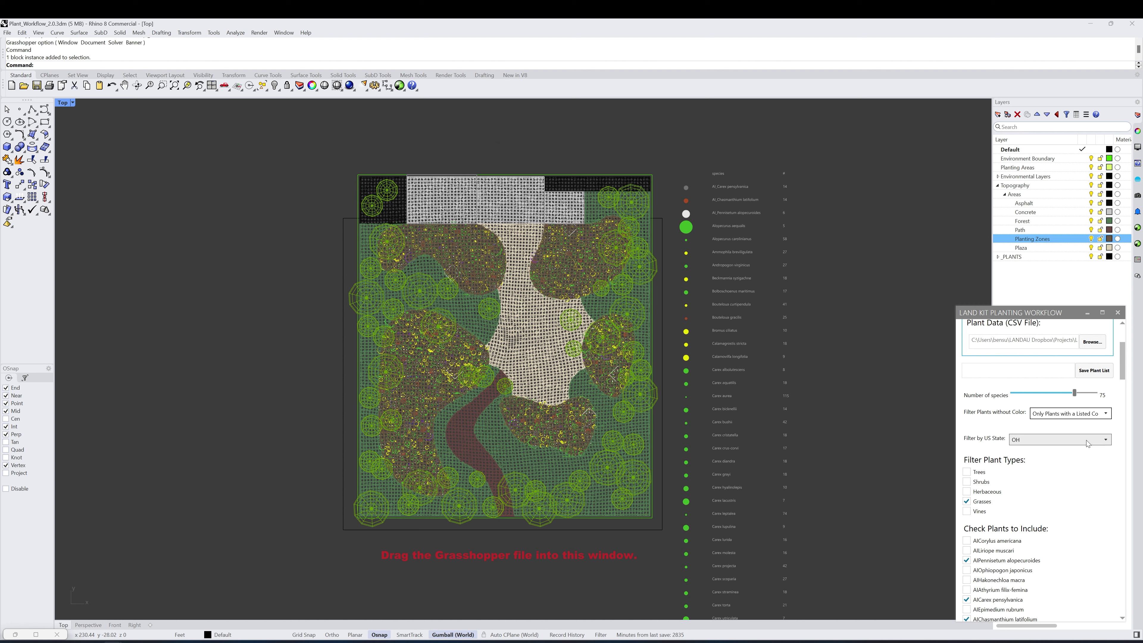
left_click(1105, 440)
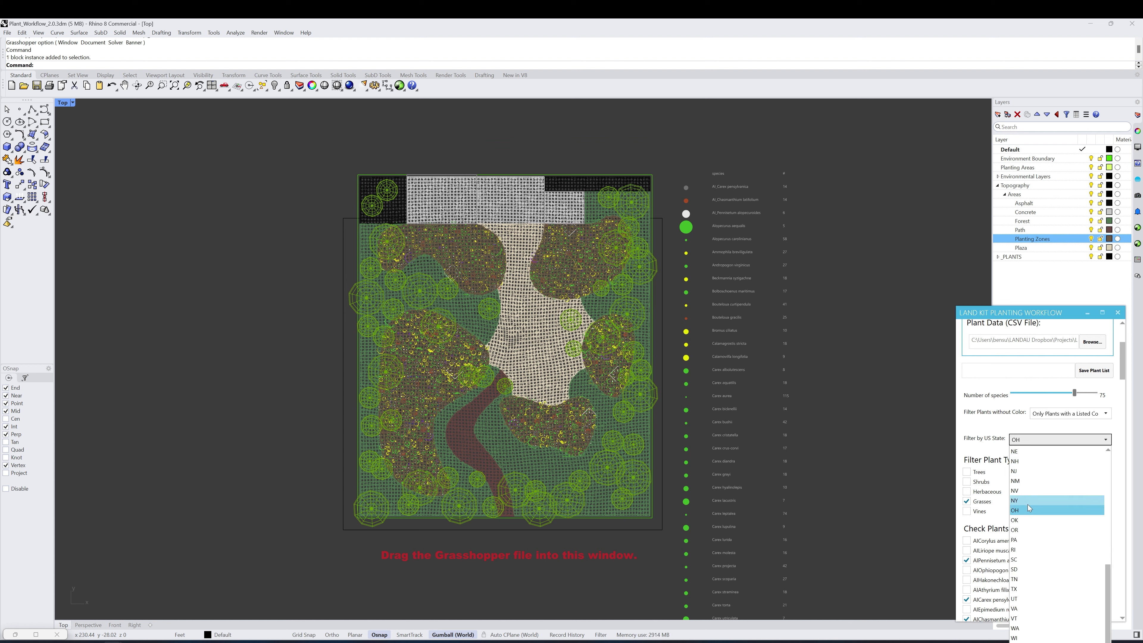
left_click(1022, 540)
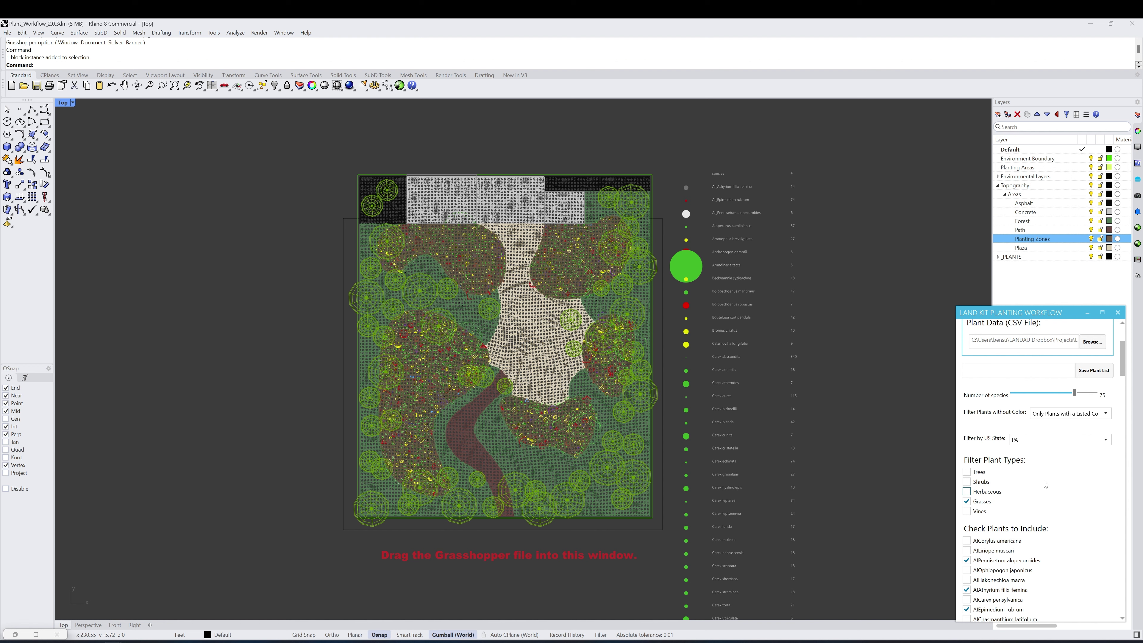
left_click(973, 490)
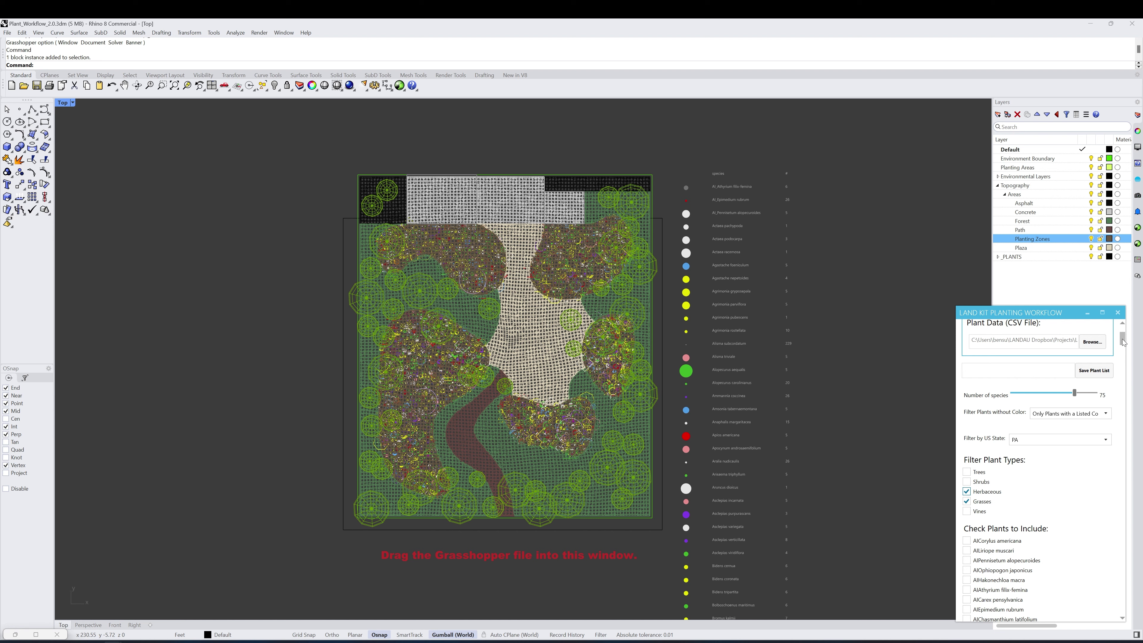
Browse the alphabetical checklist of plants to include and look at the AI plant prompt field
left_click_drag(1123, 342, 1123, 347)
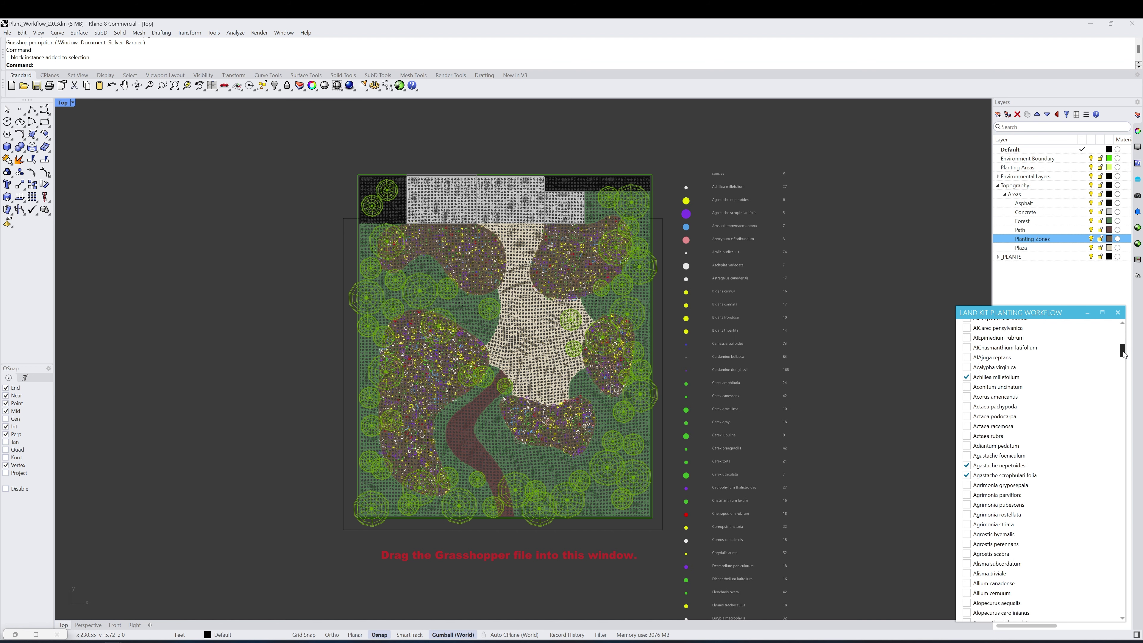
left_click_drag(1124, 347, 1123, 336)
scroll(1069, 392, "down", 3)
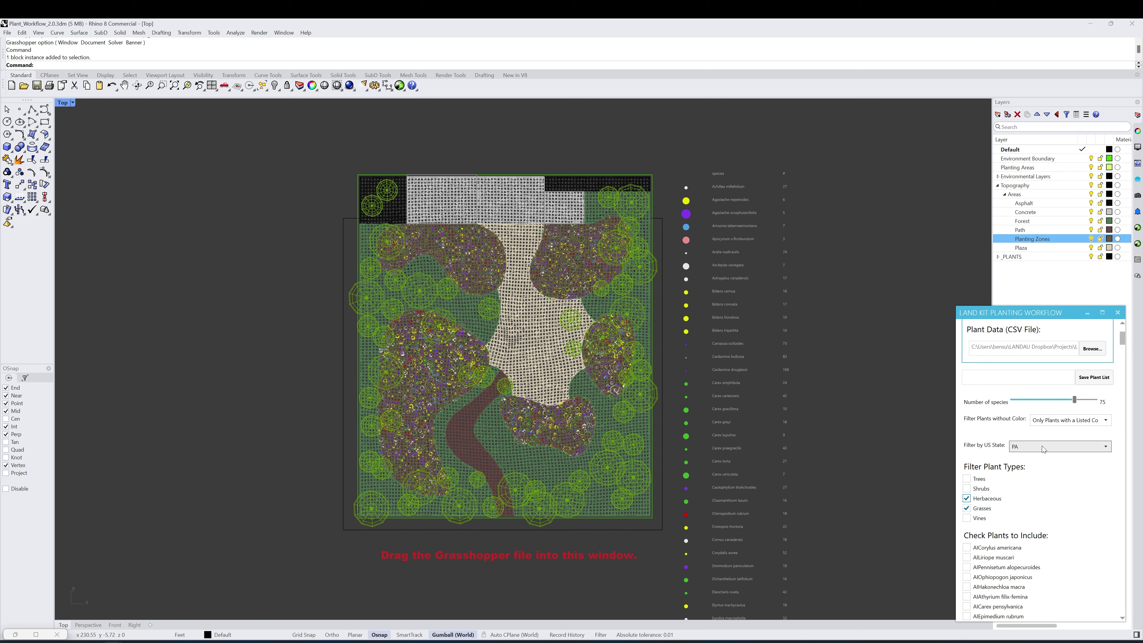
left_click_drag(1122, 339, 1115, 560)
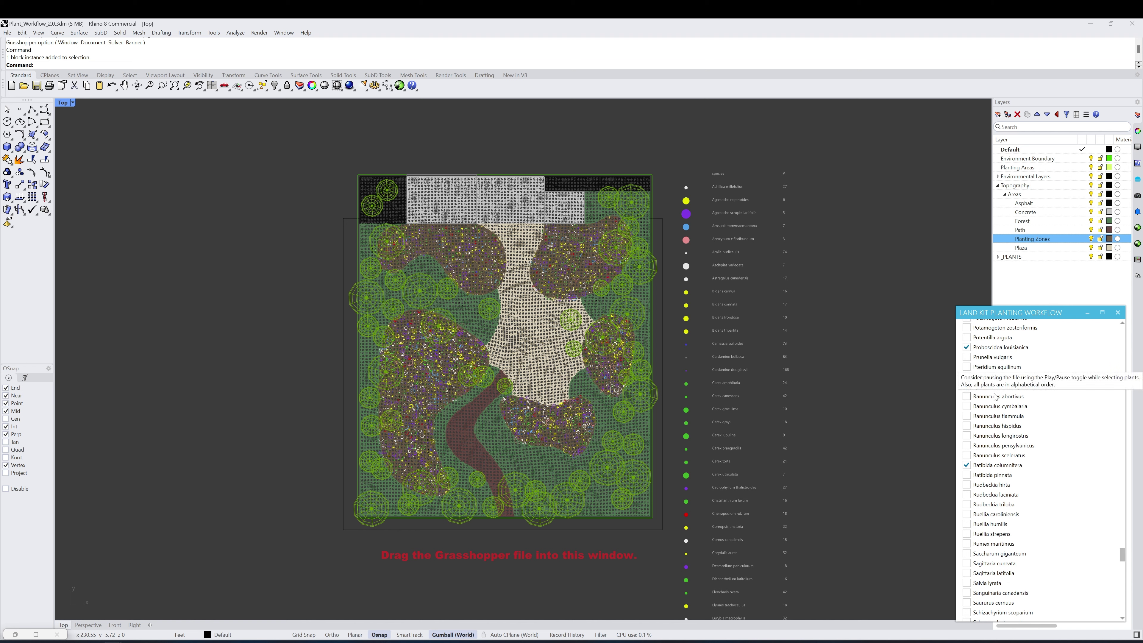
left_click_drag(1123, 556, 1109, 487)
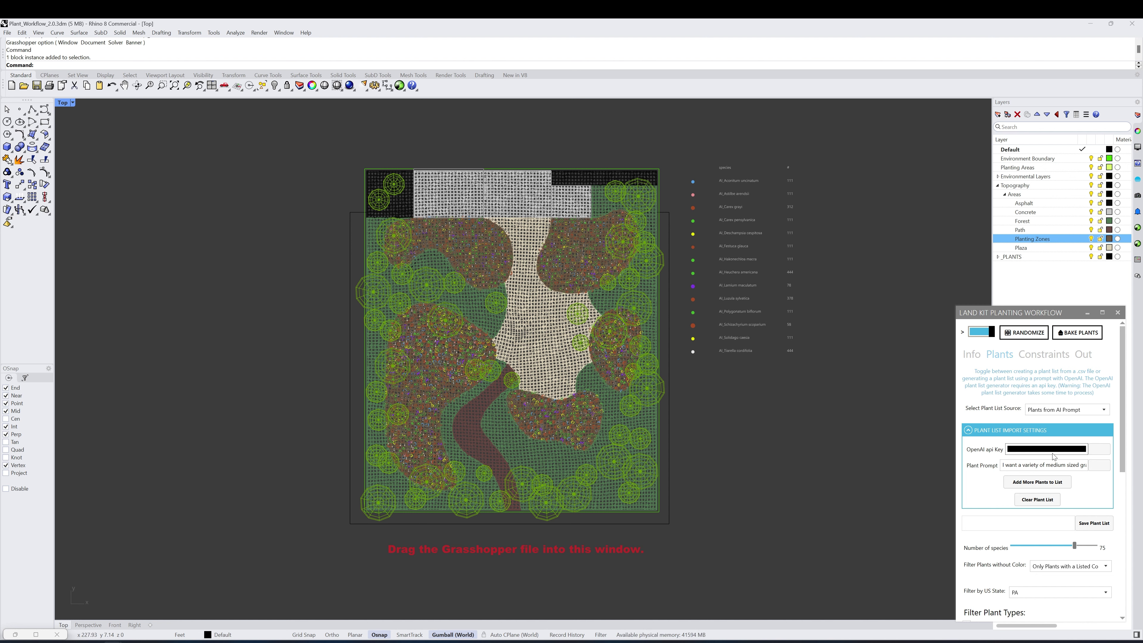
mouse_move(1032, 453)
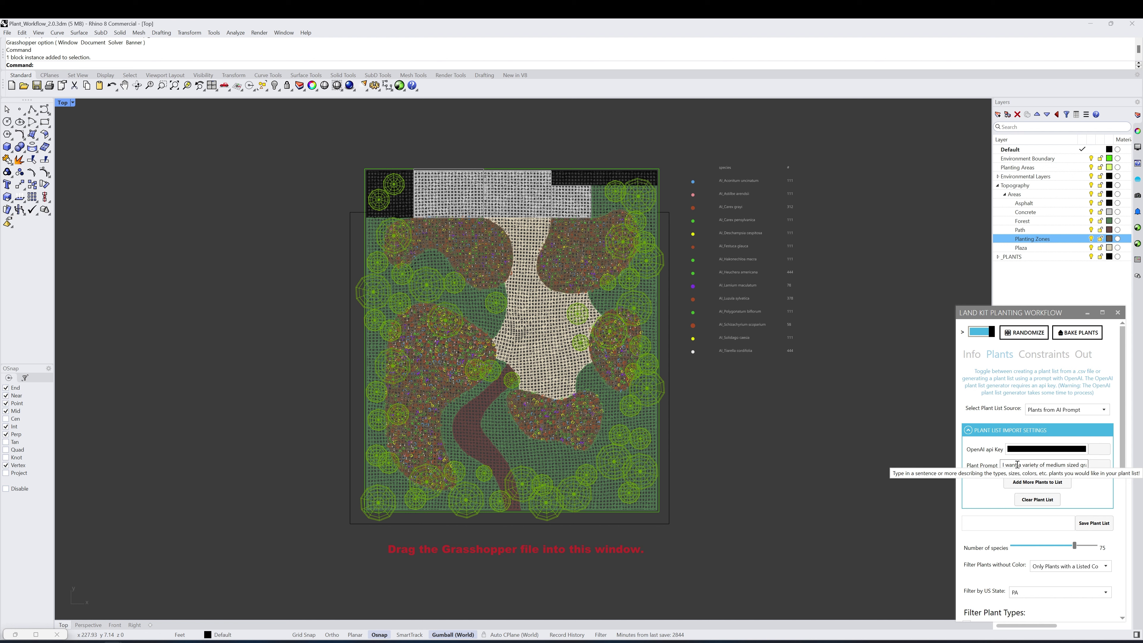
Review the AI plant prompt and save the plant list as Test Planting in the Planting folder
mouse_move(1018, 465)
left_mouse_down()
mouse_move(1112, 470)
mouse_move(998, 466)
left_mouse_up()
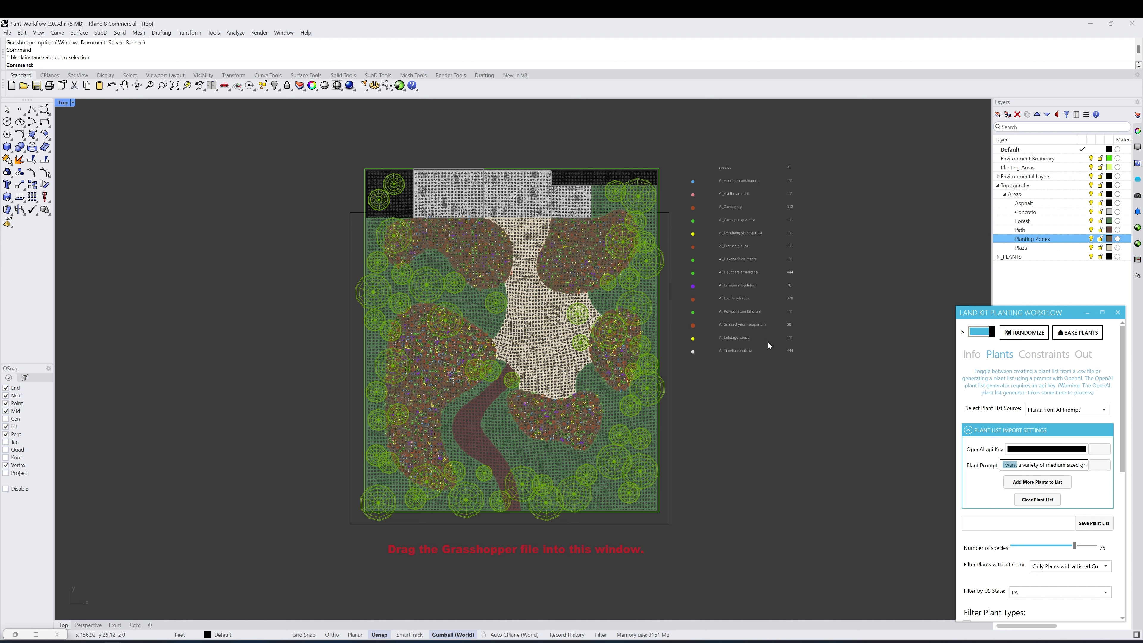
left_click(1031, 466)
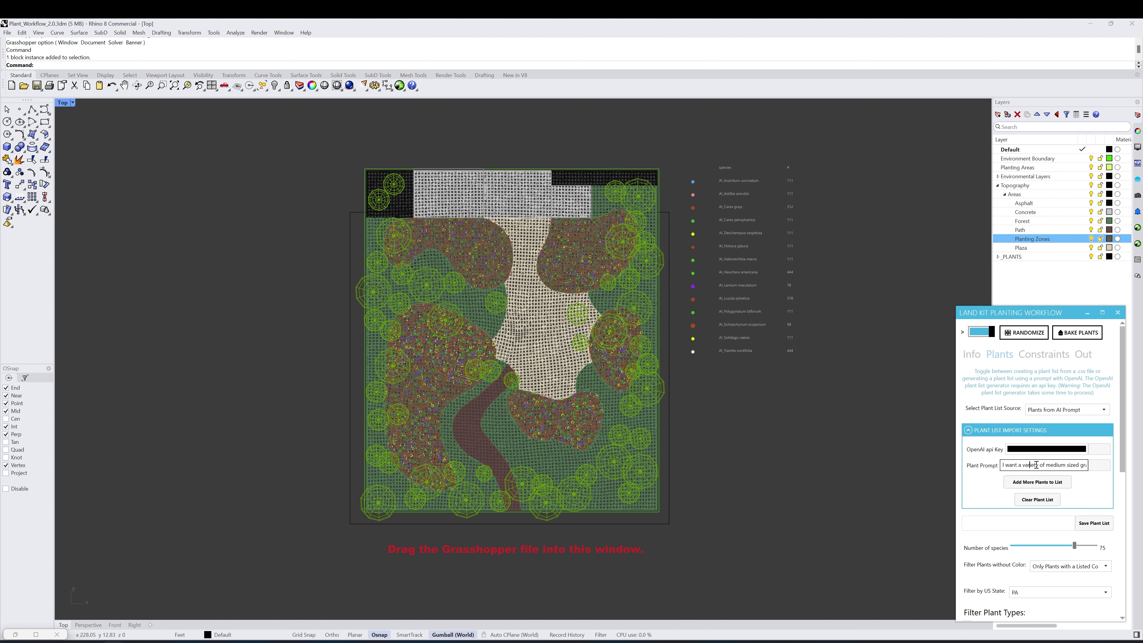
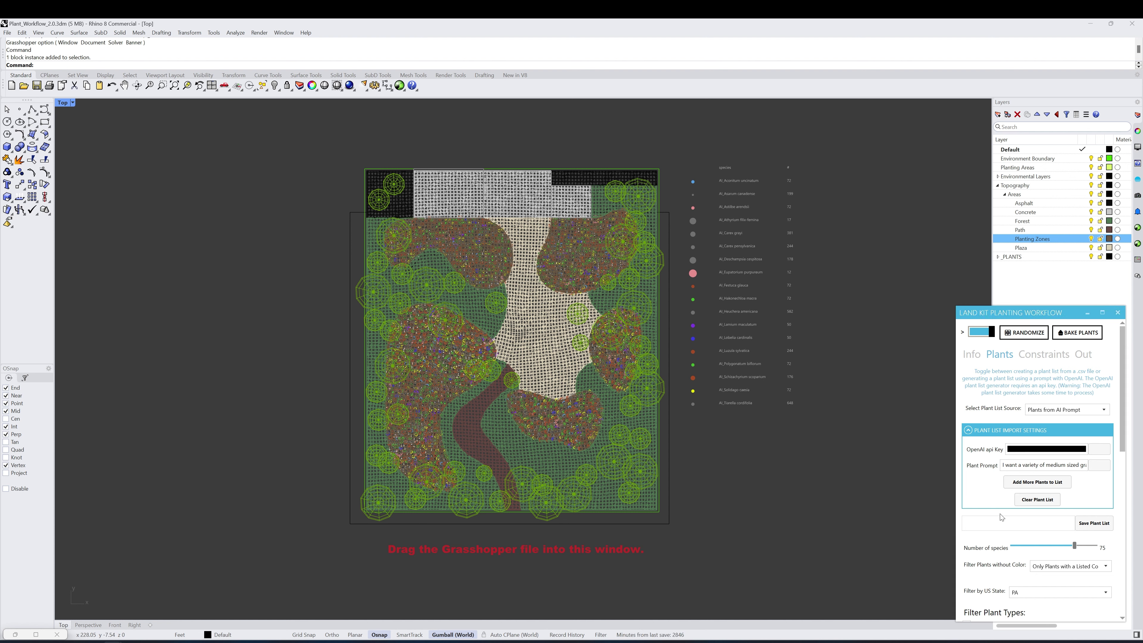
left_click(1103, 526)
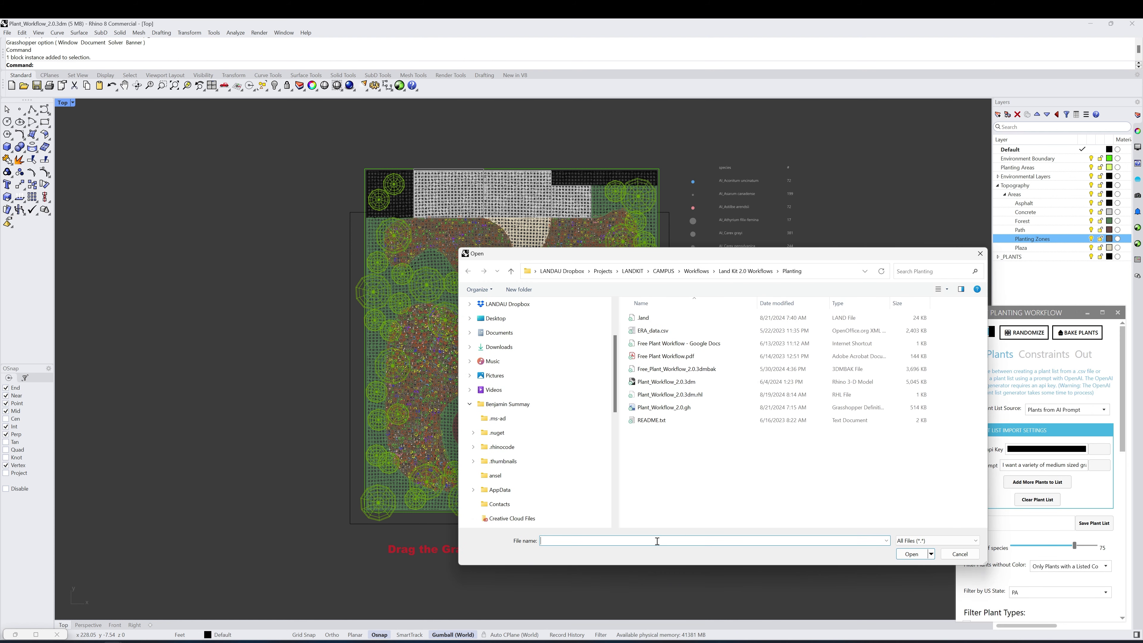
type("Test Planting")
left_click(917, 554)
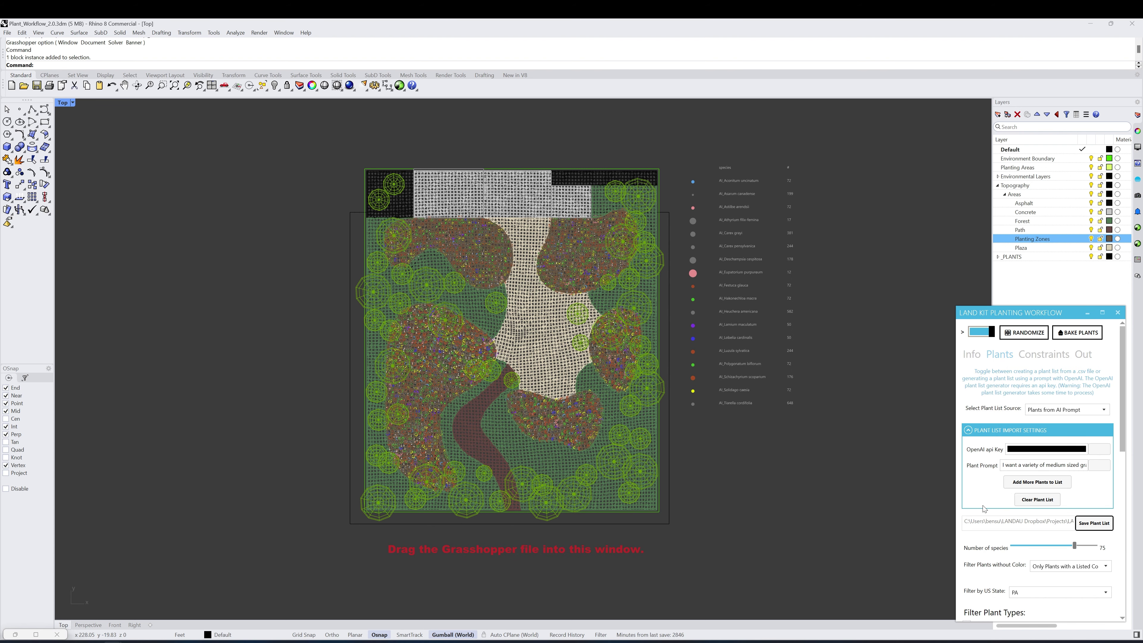
Set the plant list source to Load Plants from .LAND File and load Test Planting.land
left_click(1104, 411)
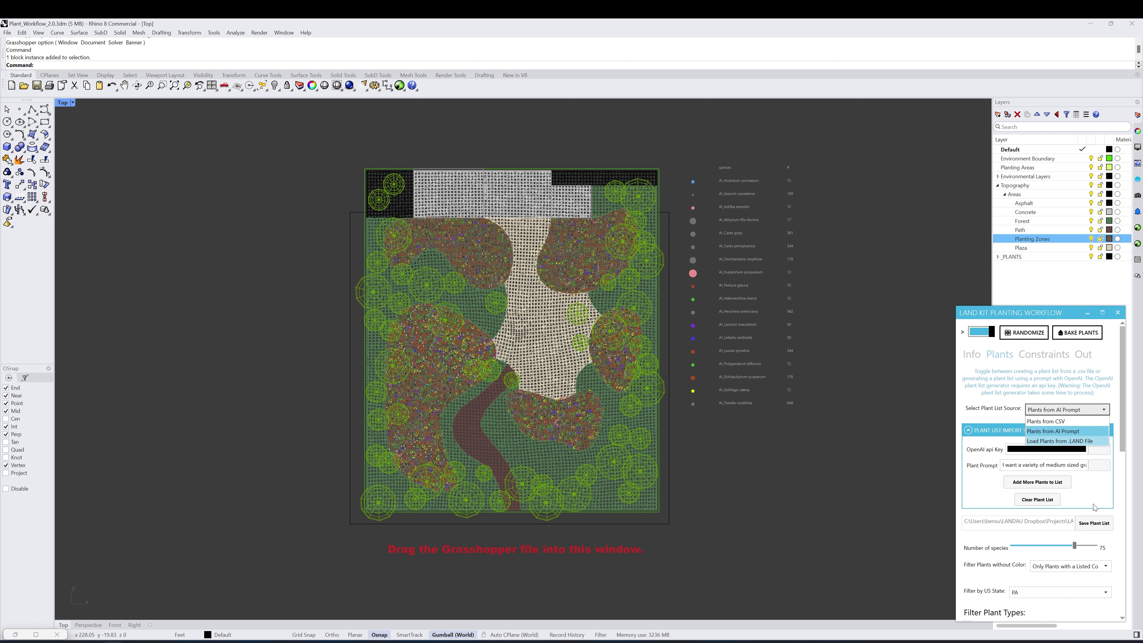
left_click(1077, 442)
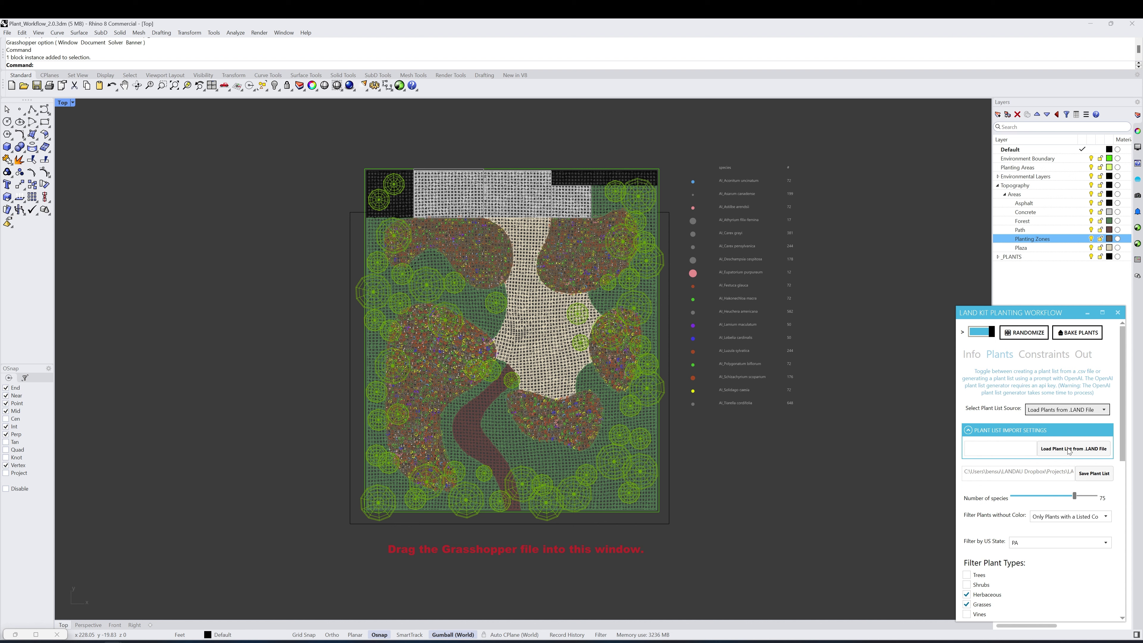
left_click(1058, 450)
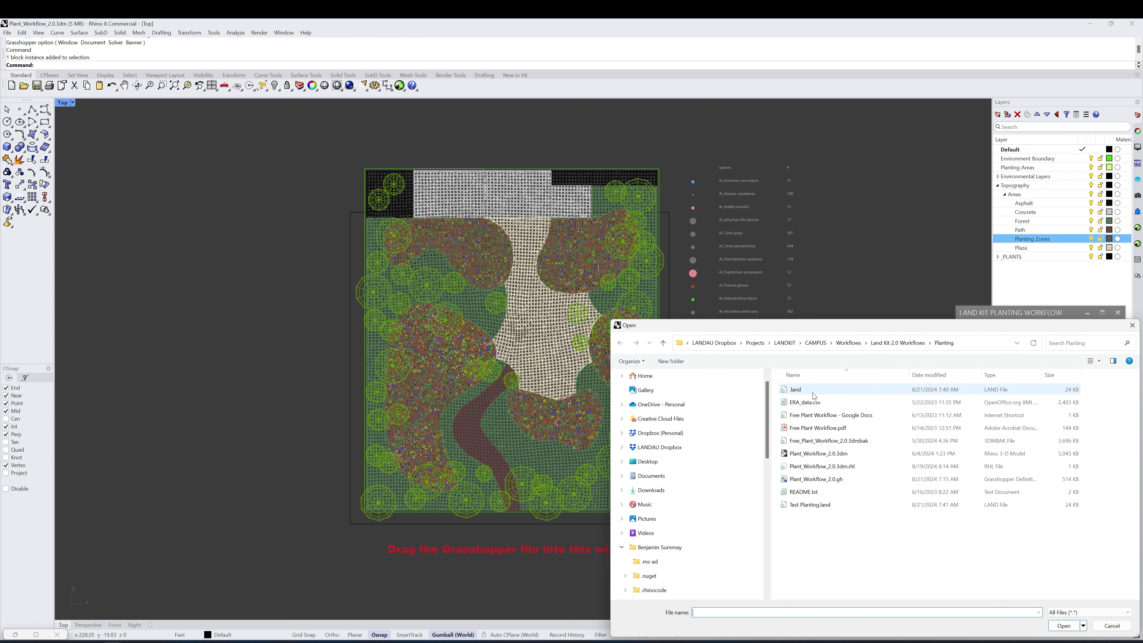
left_click(823, 508)
double_click(822, 507)
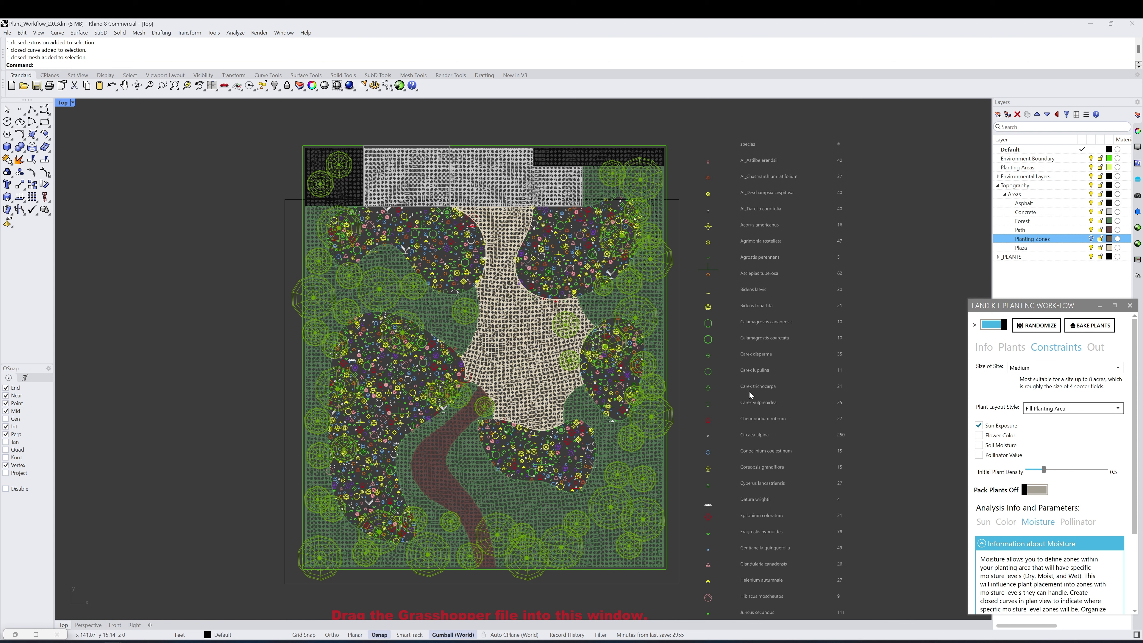
Look through the available options for the site size and the plant layout style, keeping Medium and Fill Planting Area
left_click(1119, 368)
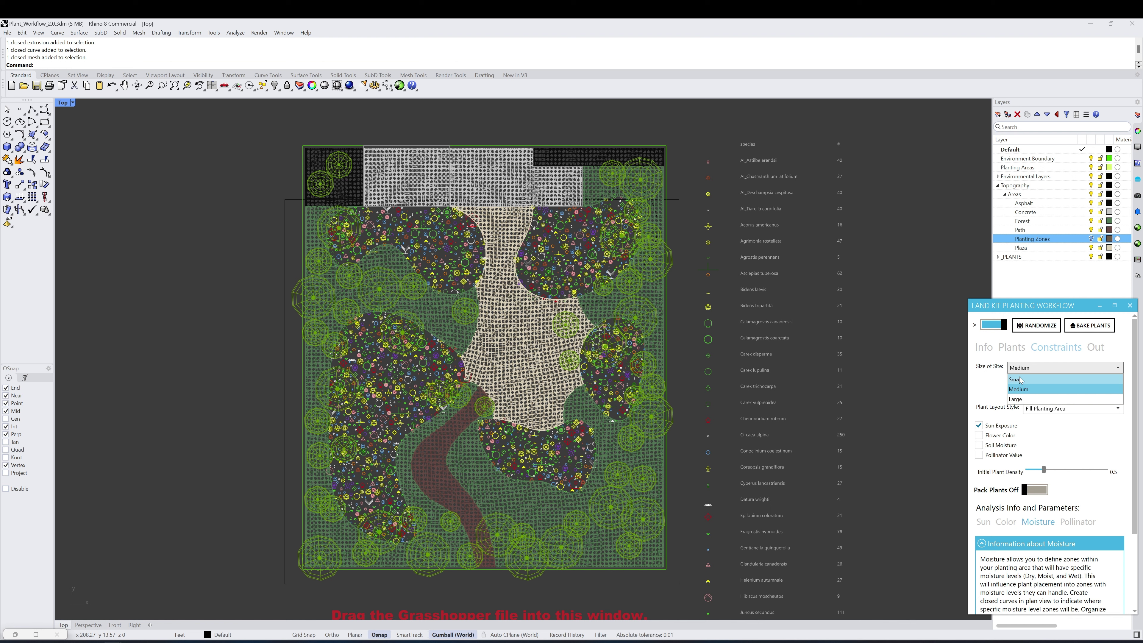
left_click(994, 386)
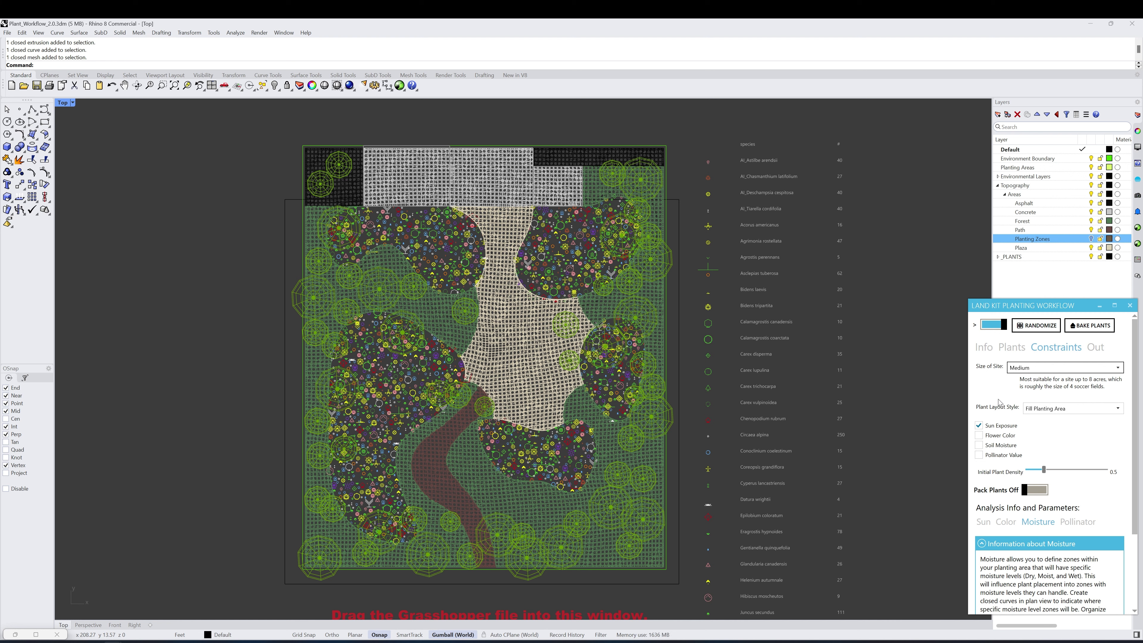
left_click(1116, 412)
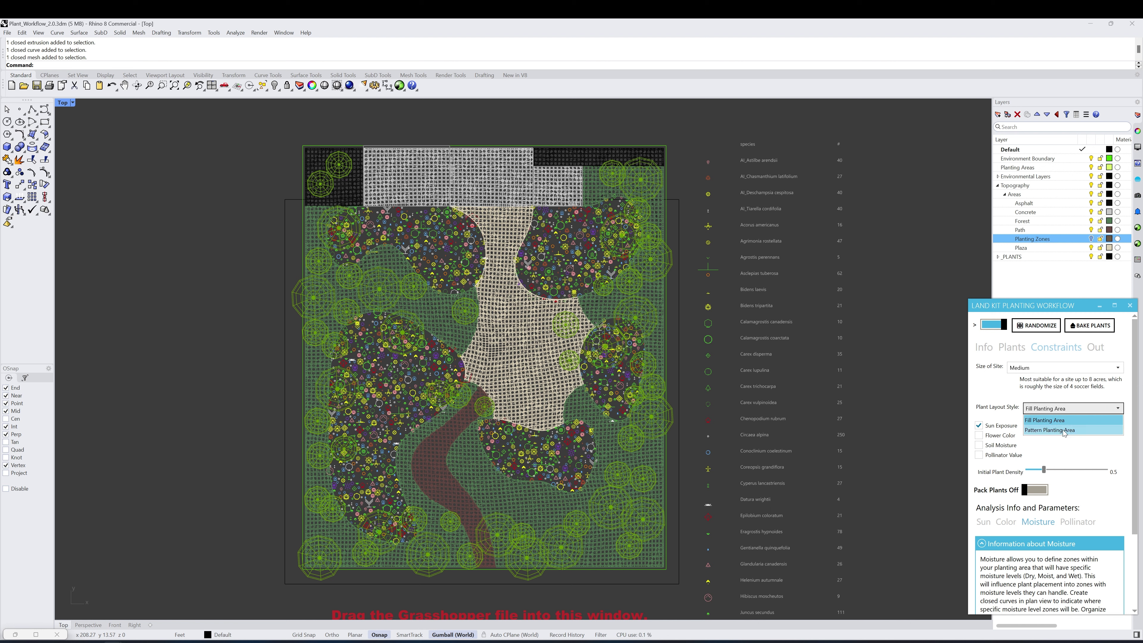
left_click(1054, 389)
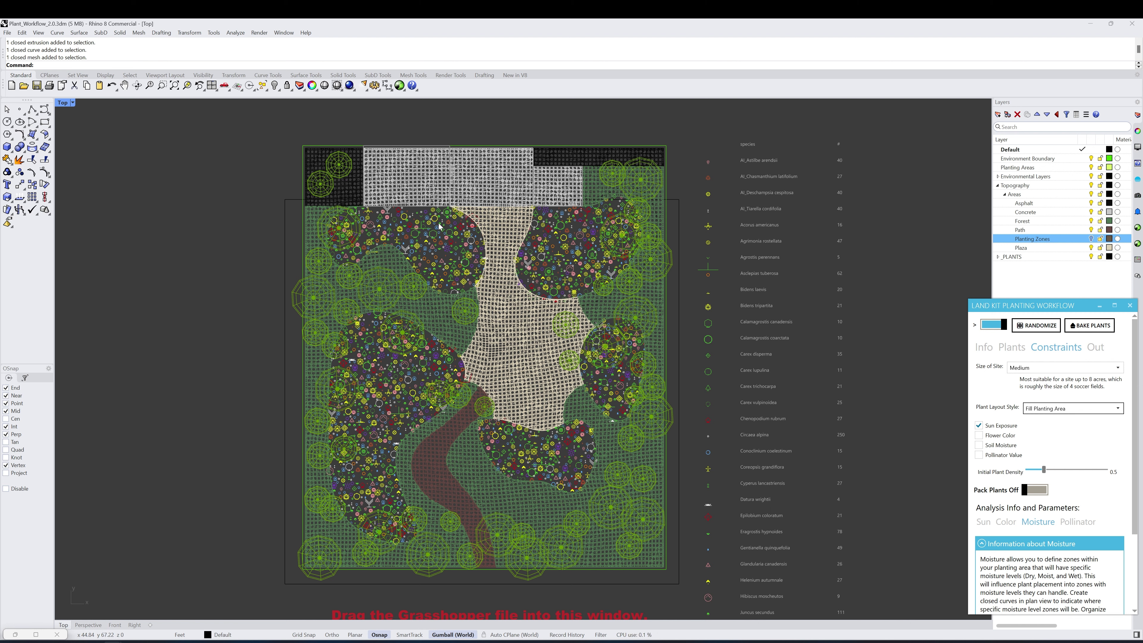
Inspect a tree and the concrete surface in plan, view the garden in perspective and return to the Top view
left_click(669, 270)
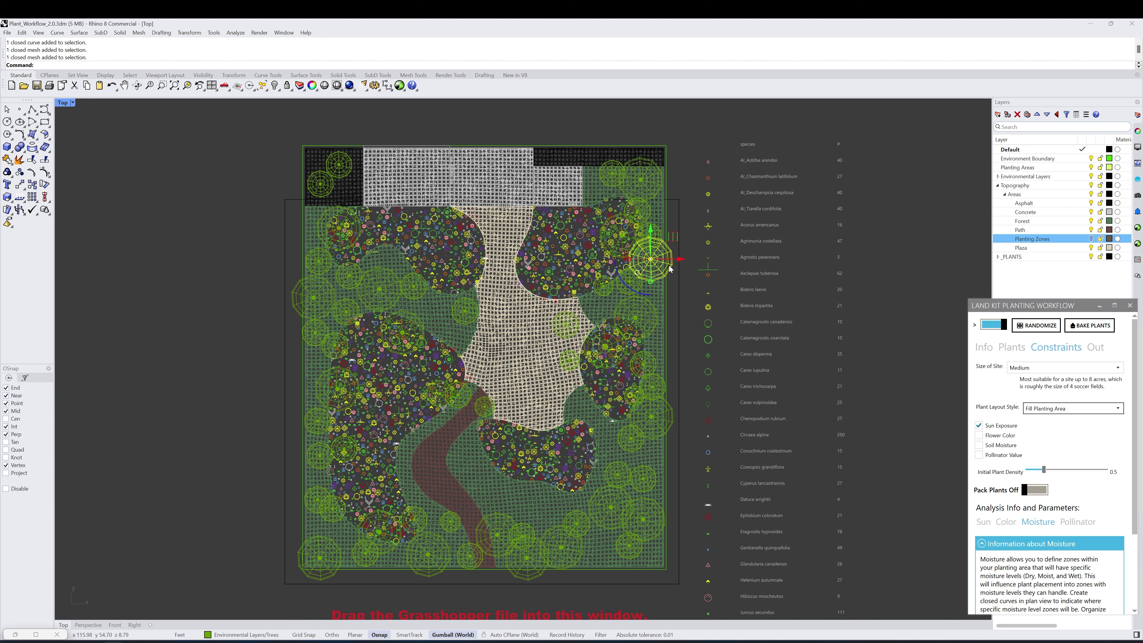
left_click(524, 189)
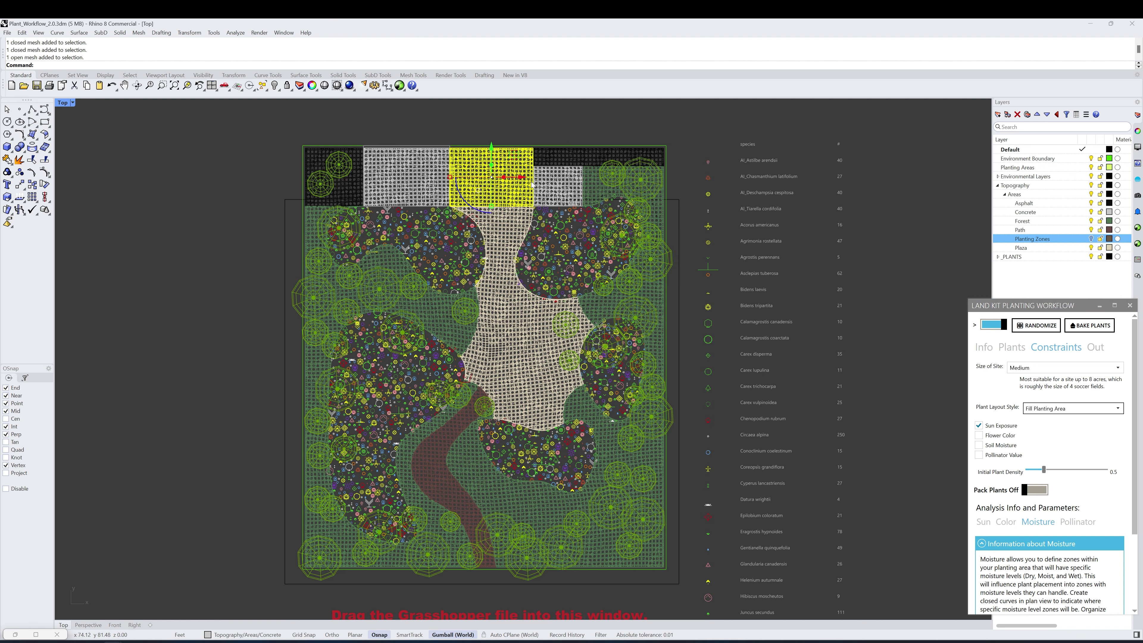
left_click(642, 139)
double_click(63, 102)
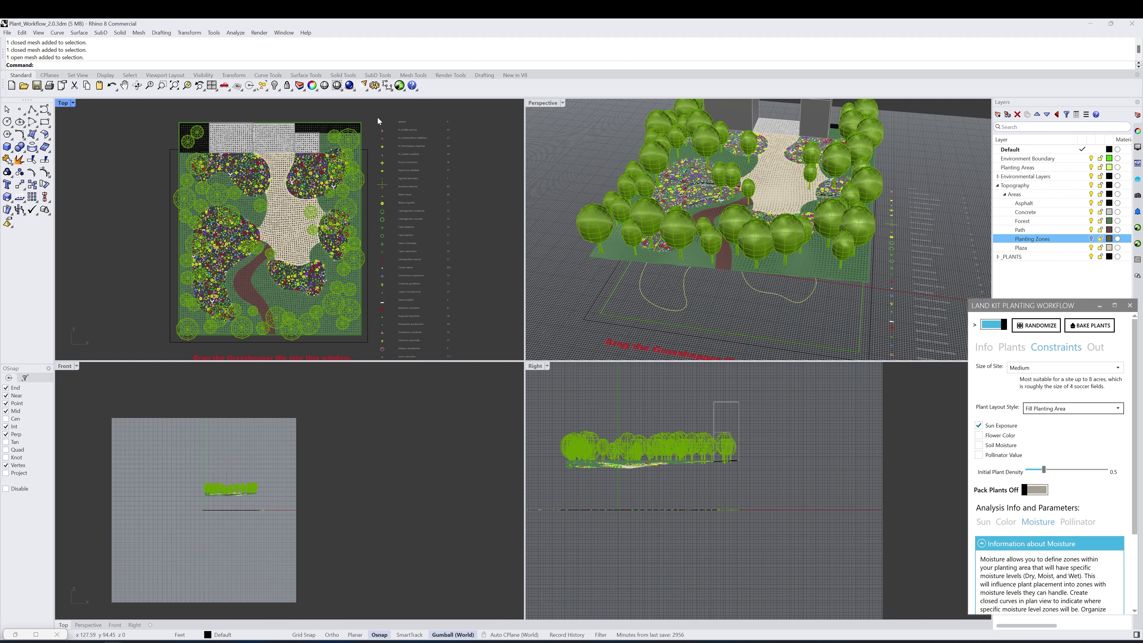
double_click(543, 103)
right_click_drag(585, 225, 639, 230)
double_click(72, 103)
double_click(63, 103)
scroll(450, 229, "down", 1)
scroll(542, 265, "up", 1)
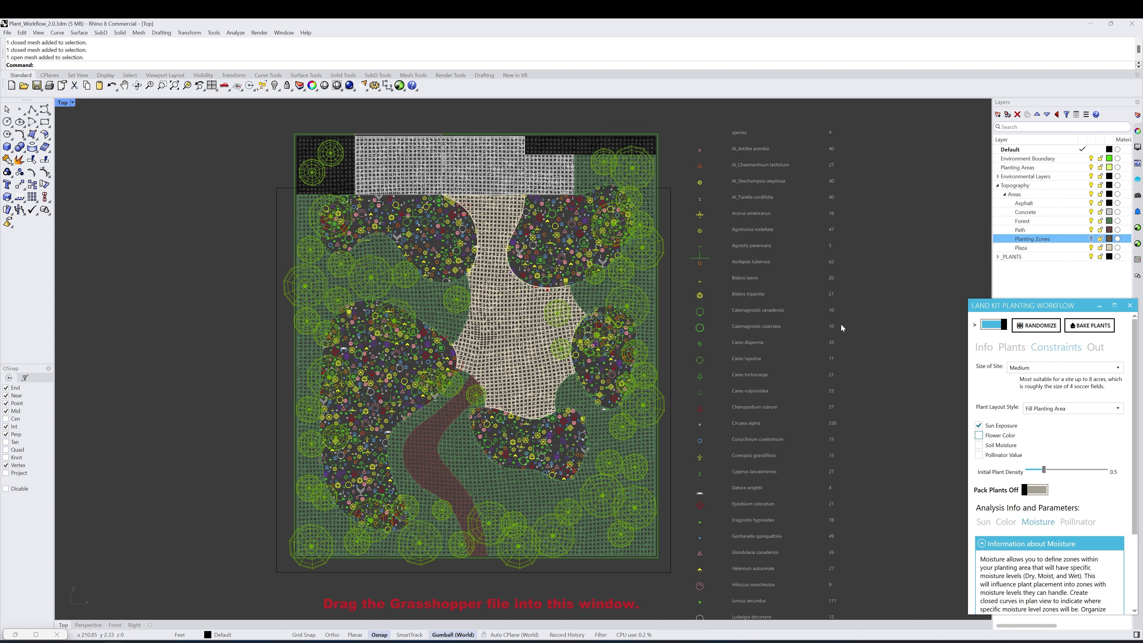
Enable the Flower Color constraint and display the Flower Color environmental layer in place of Soil Moisture
left_click(996, 436)
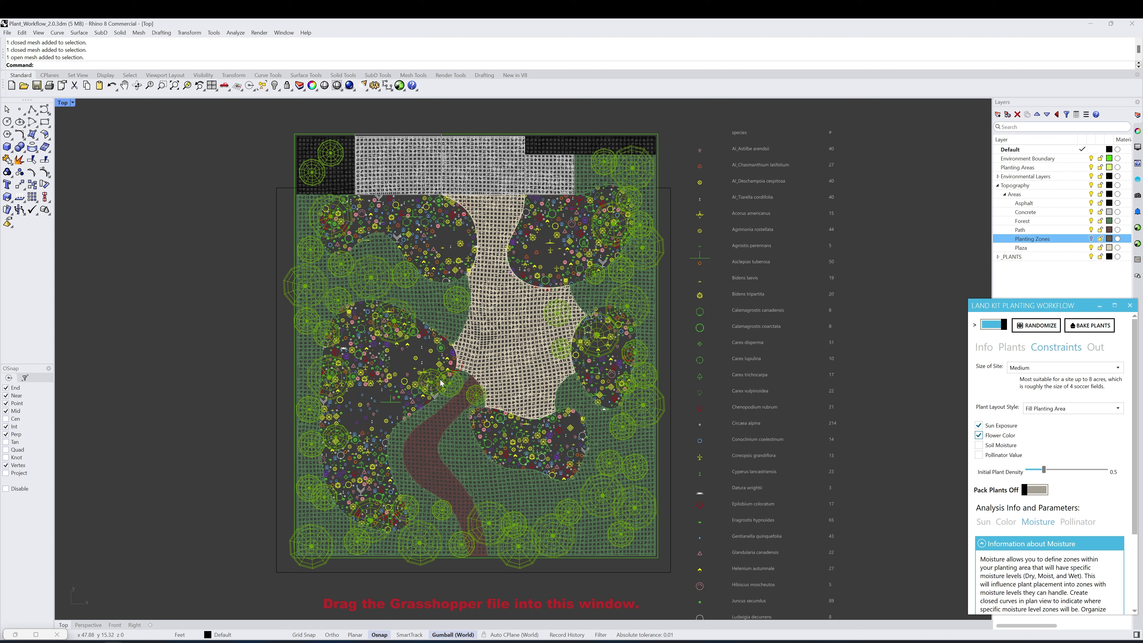
left_click(998, 185)
left_click(997, 177)
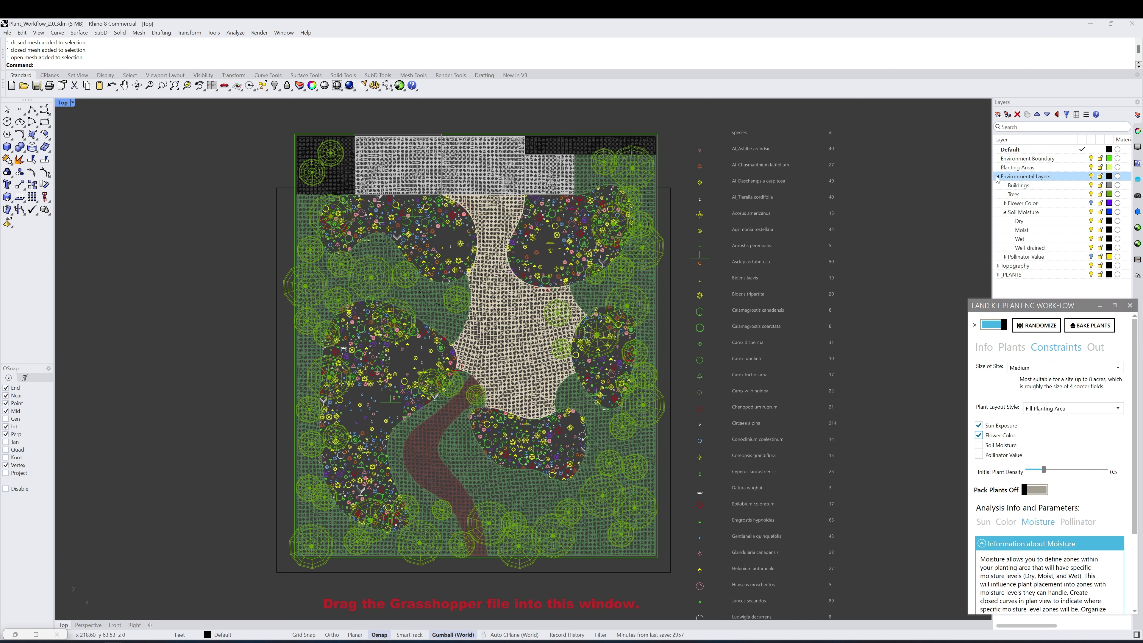
left_click(1005, 212)
left_click(1091, 212)
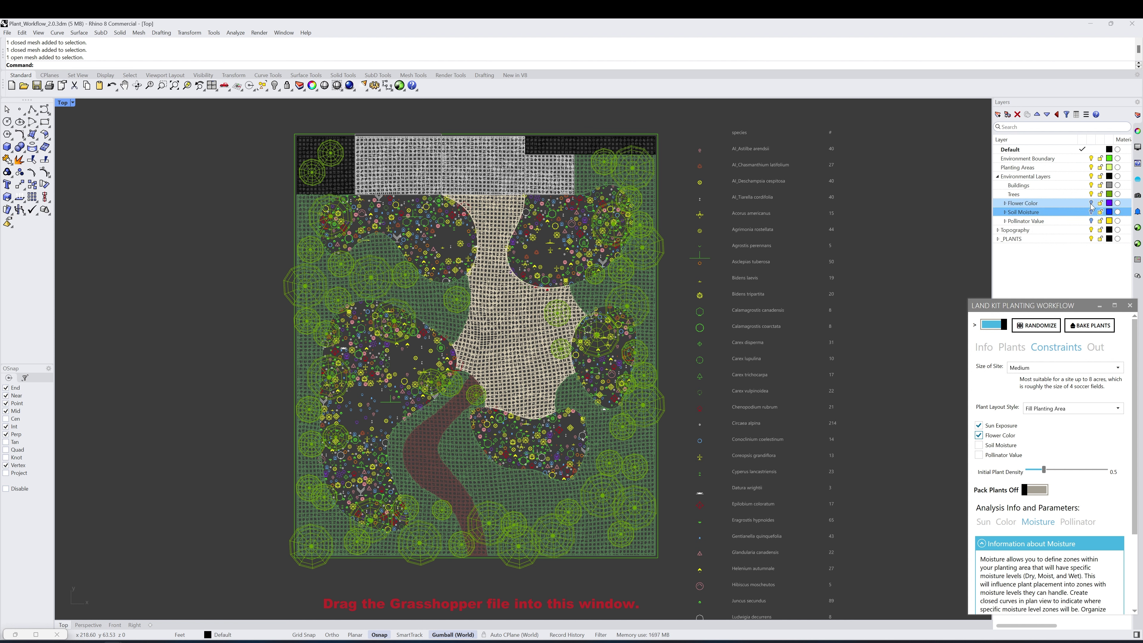
left_click(1091, 203)
Examine the yellow flower zone, the Flower Color sublayers and the analysis information about flower color
left_click(545, 235)
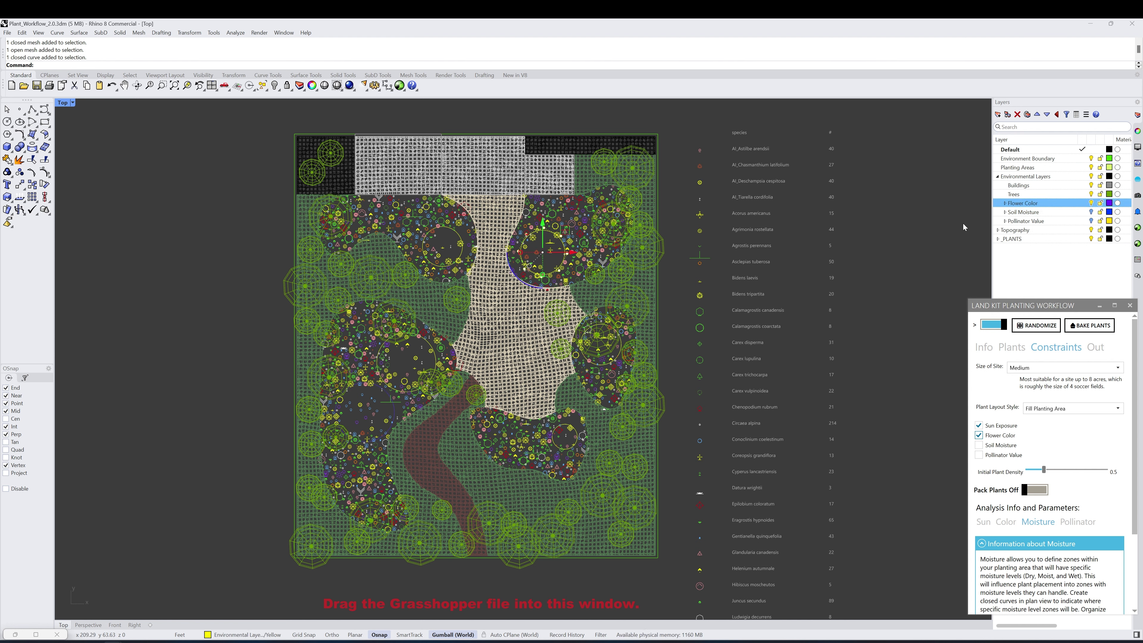
left_click(1004, 203)
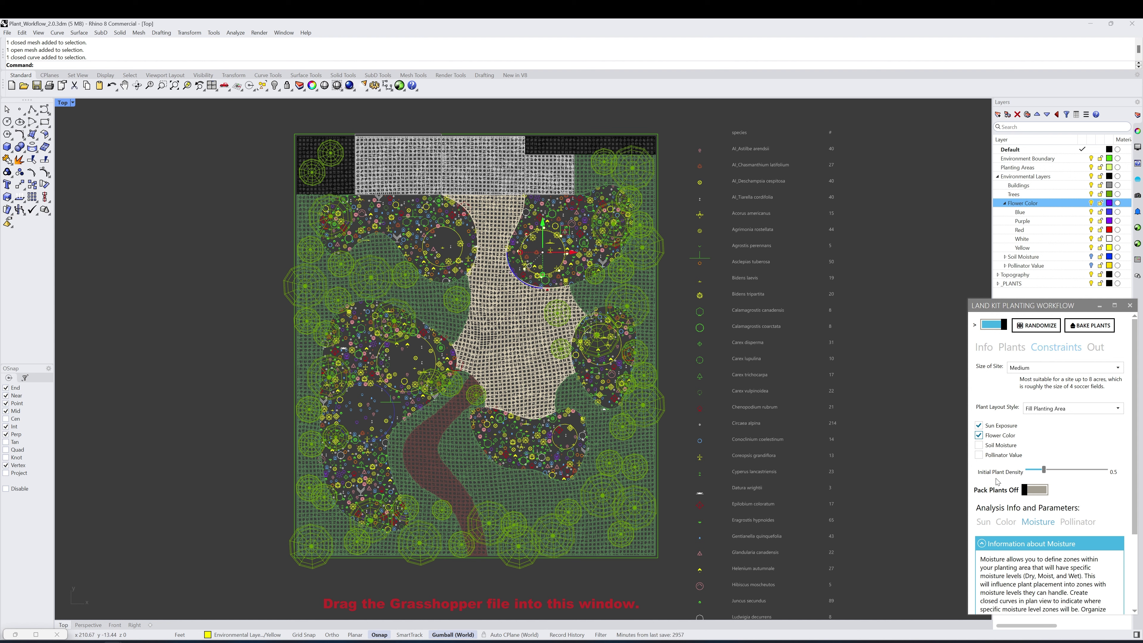
scroll(1045, 419, "down", 3)
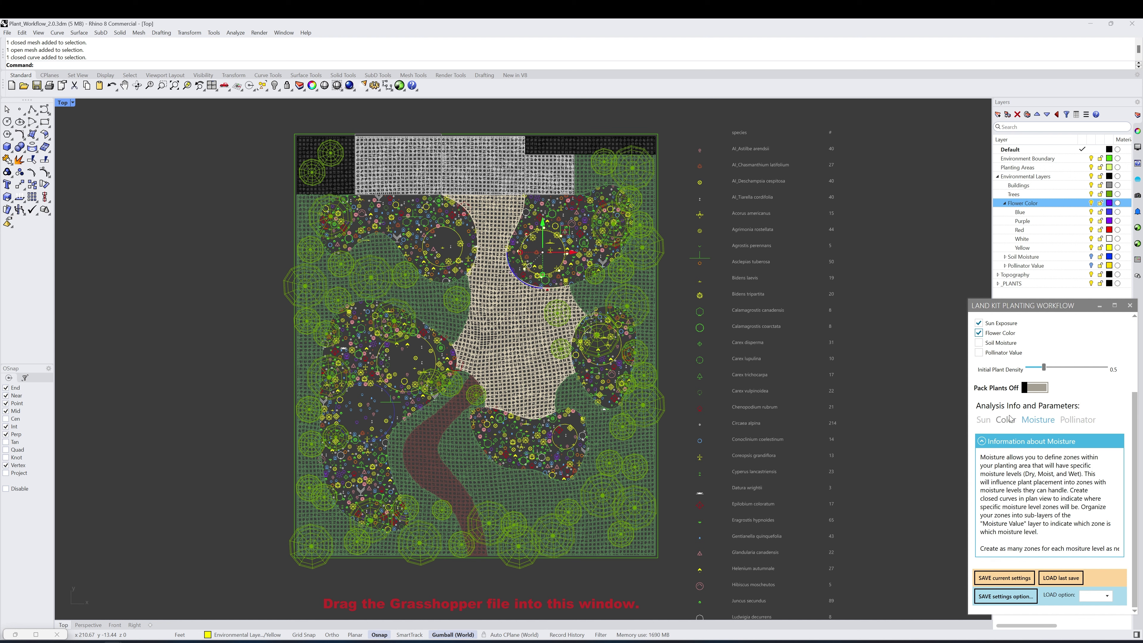
left_click(1003, 422)
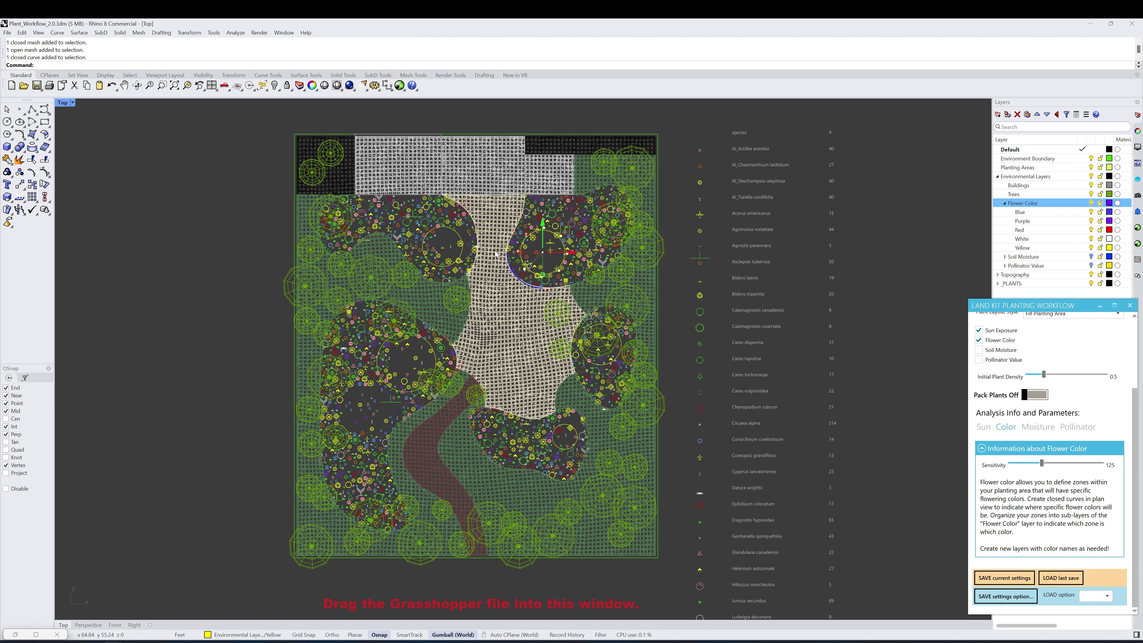
scroll(590, 285, "up", 8)
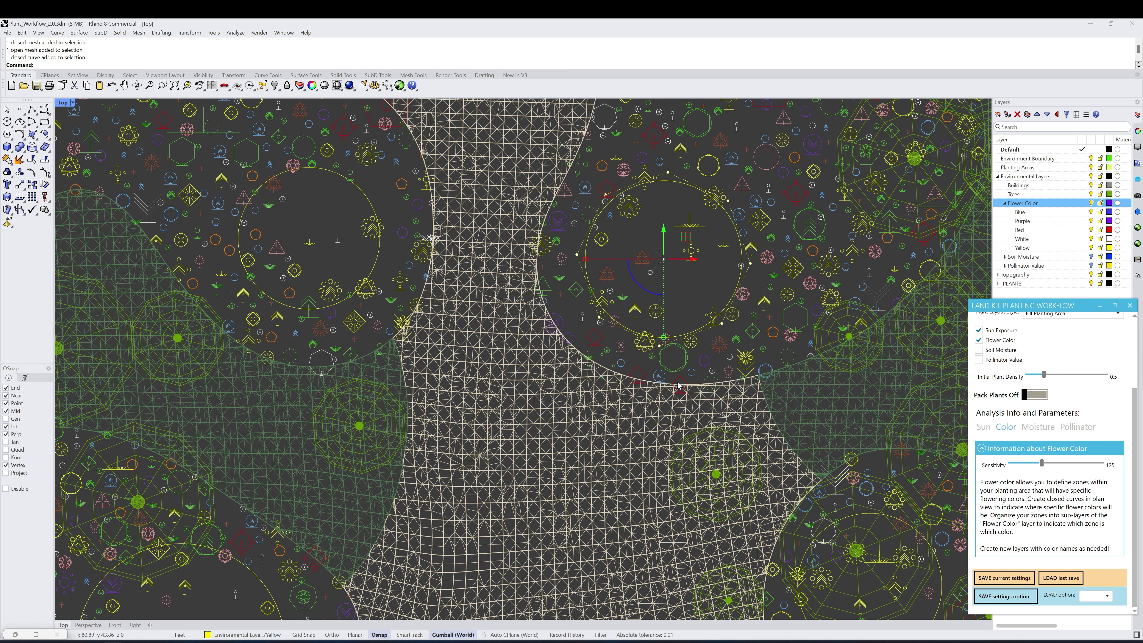
left_click(699, 282)
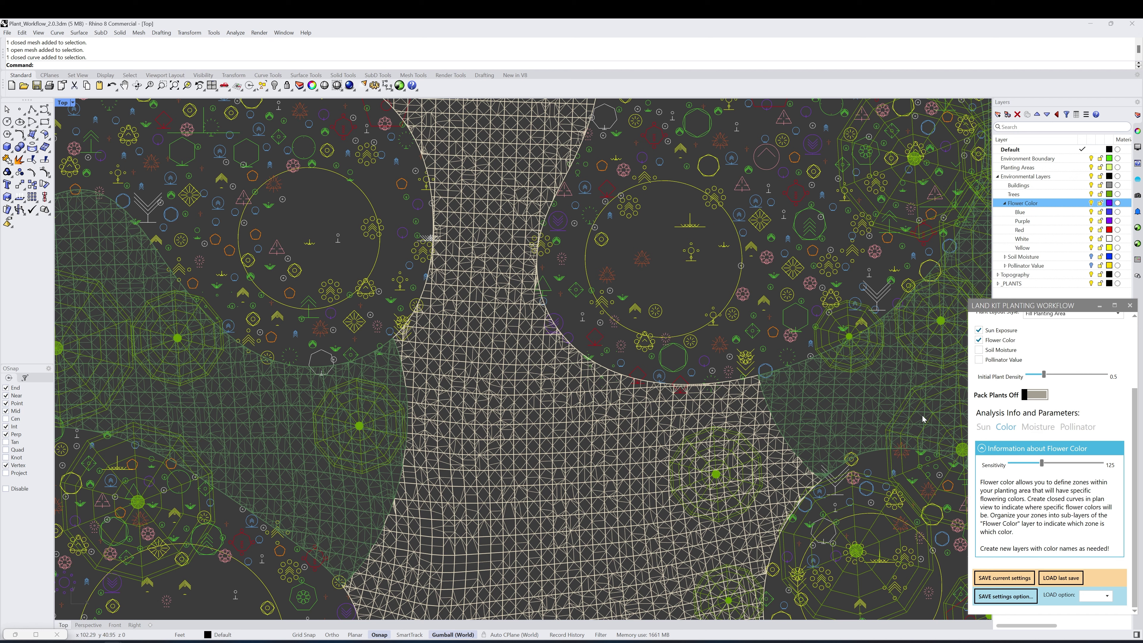
Review the sun exposure analysis parameters, including location, time zone, coordinates and months, against the whole planting plan
left_click(985, 427)
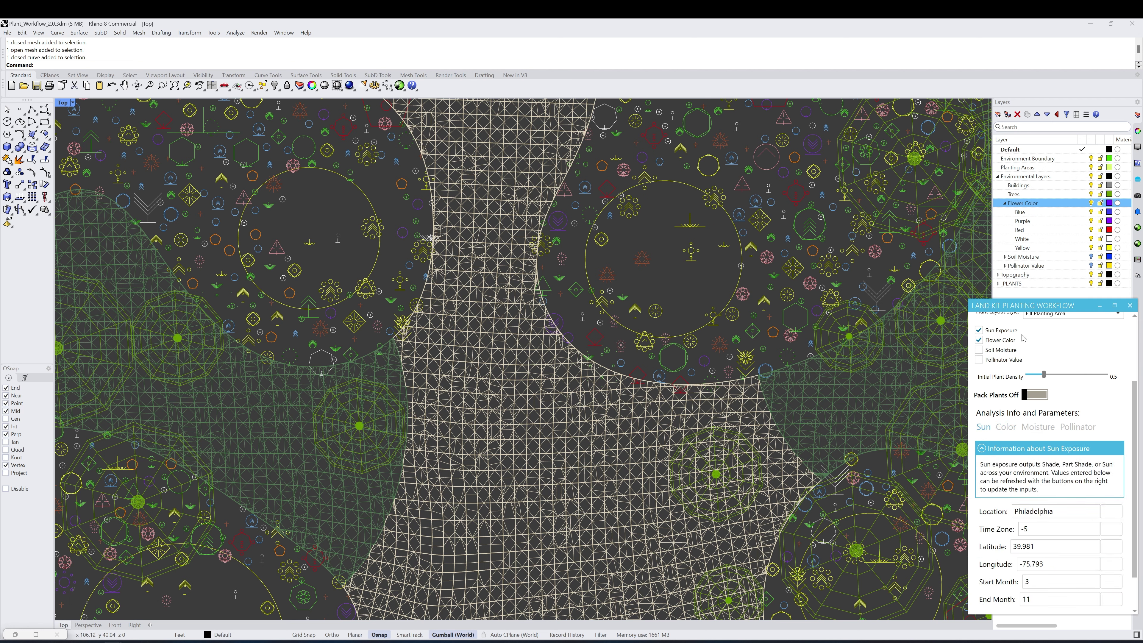
scroll(1035, 507, "down", 2)
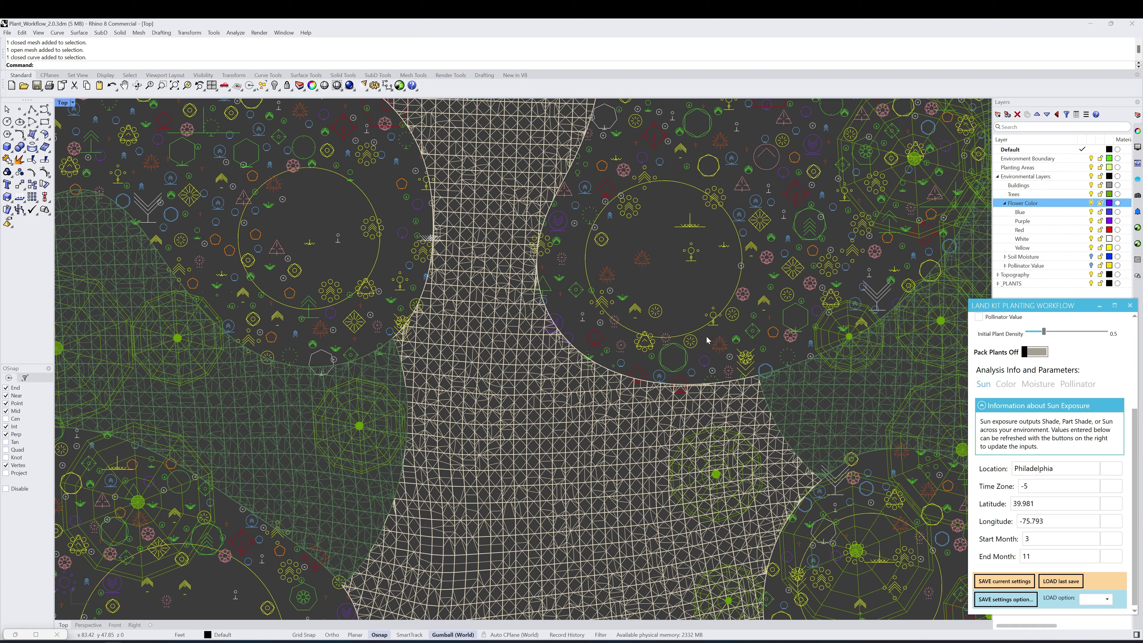
scroll(694, 365, "down", 3)
scroll(473, 349, "down", 2)
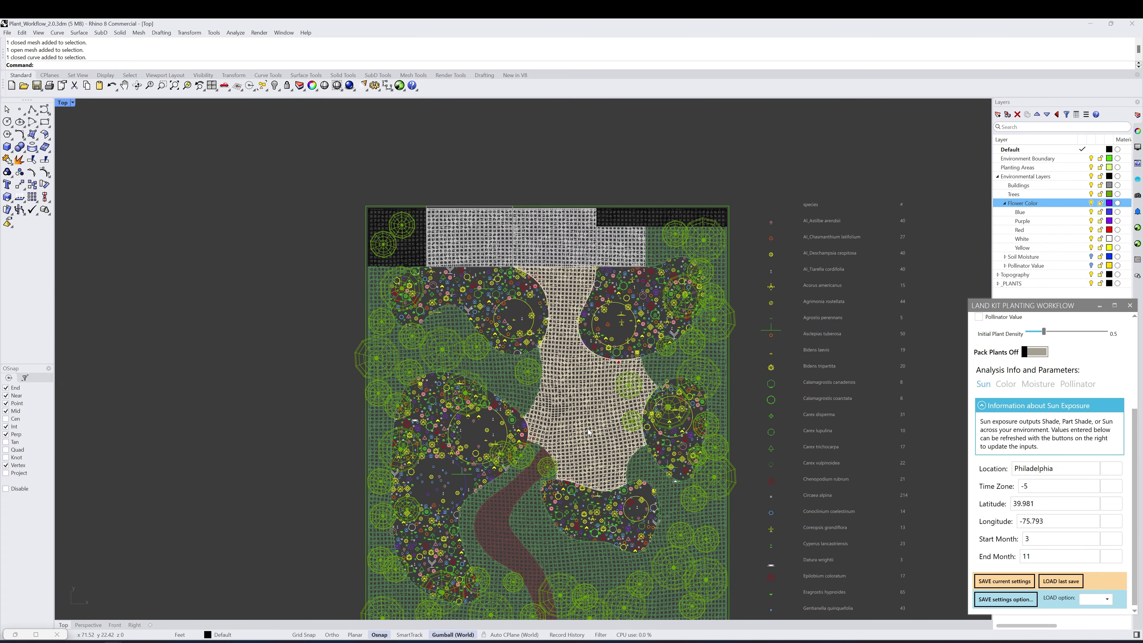
Enable the Soil Moisture constraint and display the Soil Moisture environmental layer in place of Flower Color
scroll(1086, 380, "up", 4)
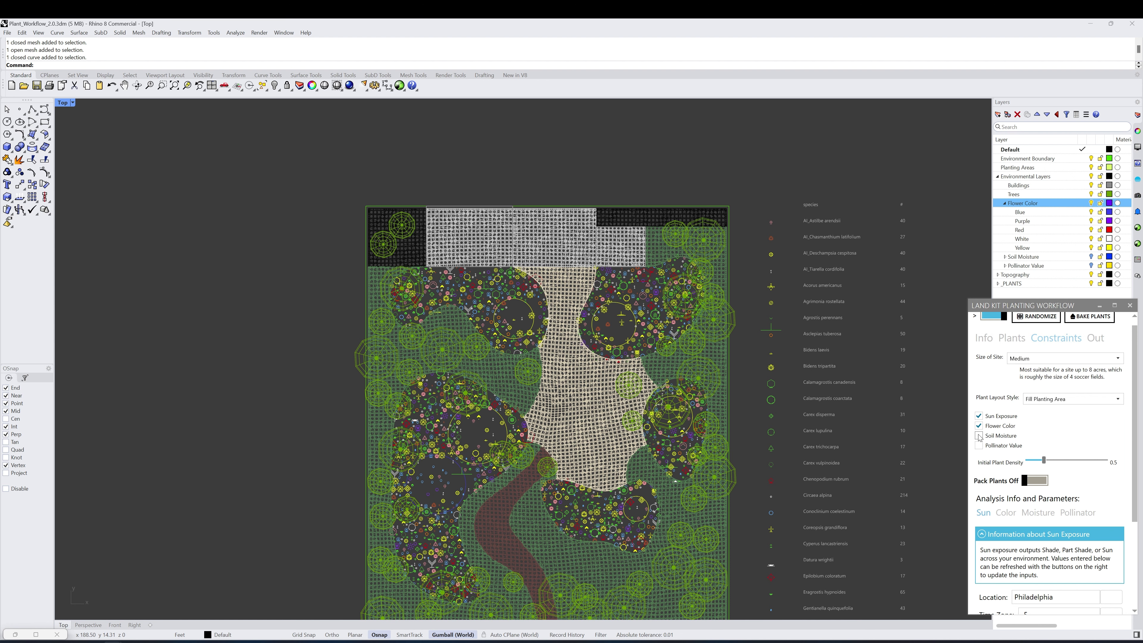
left_click(981, 438)
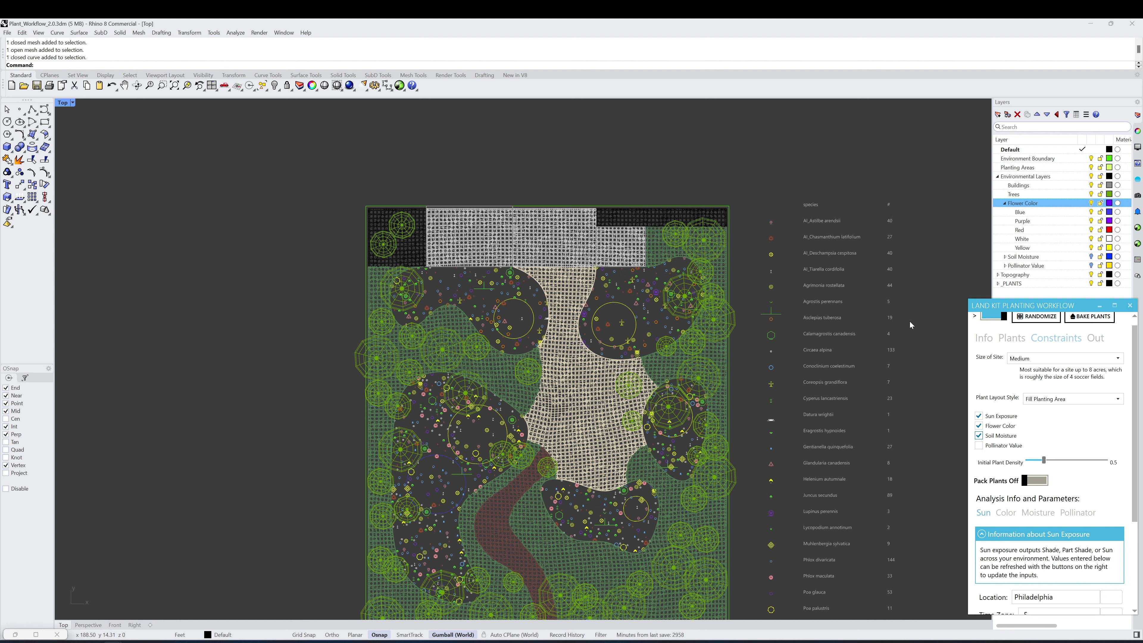
left_click(1005, 203)
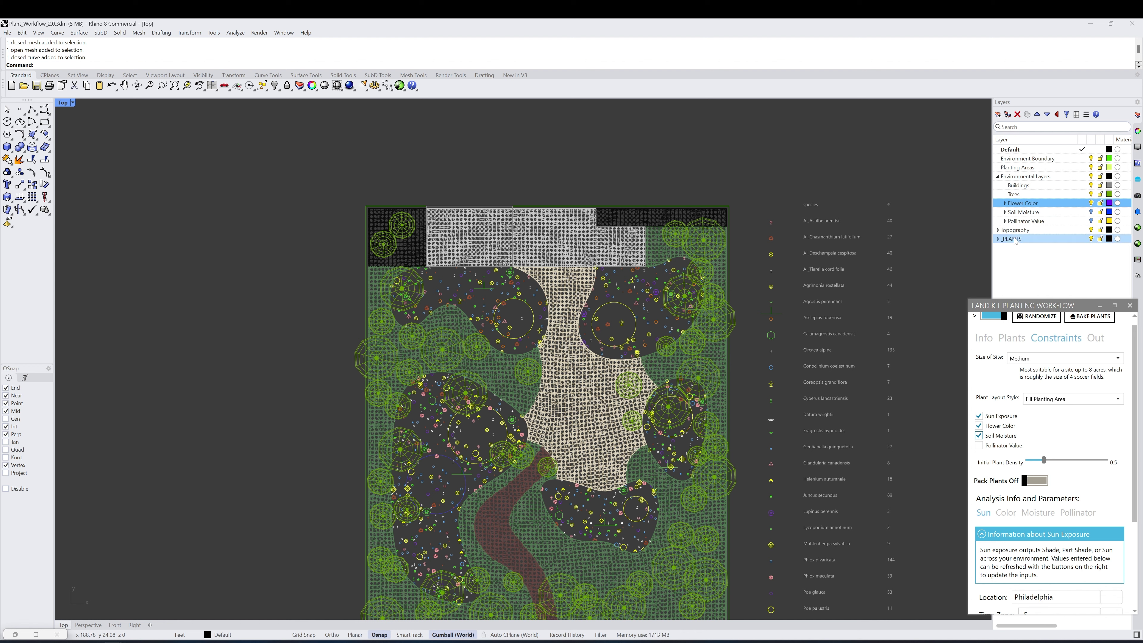
left_click(1091, 203)
left_click(1090, 212)
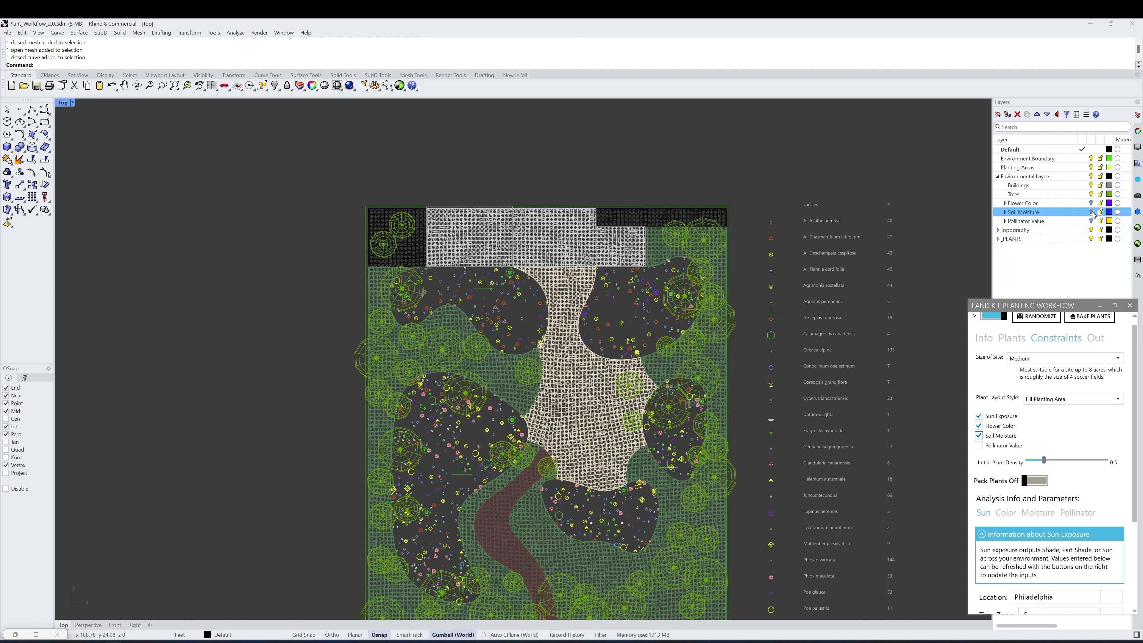
Select all objects on the Dry sublayer of Soil Moisture and add the large rectangular zone around the garden to the selection
left_click(1005, 211)
left_click(1019, 221)
right_click(1019, 221)
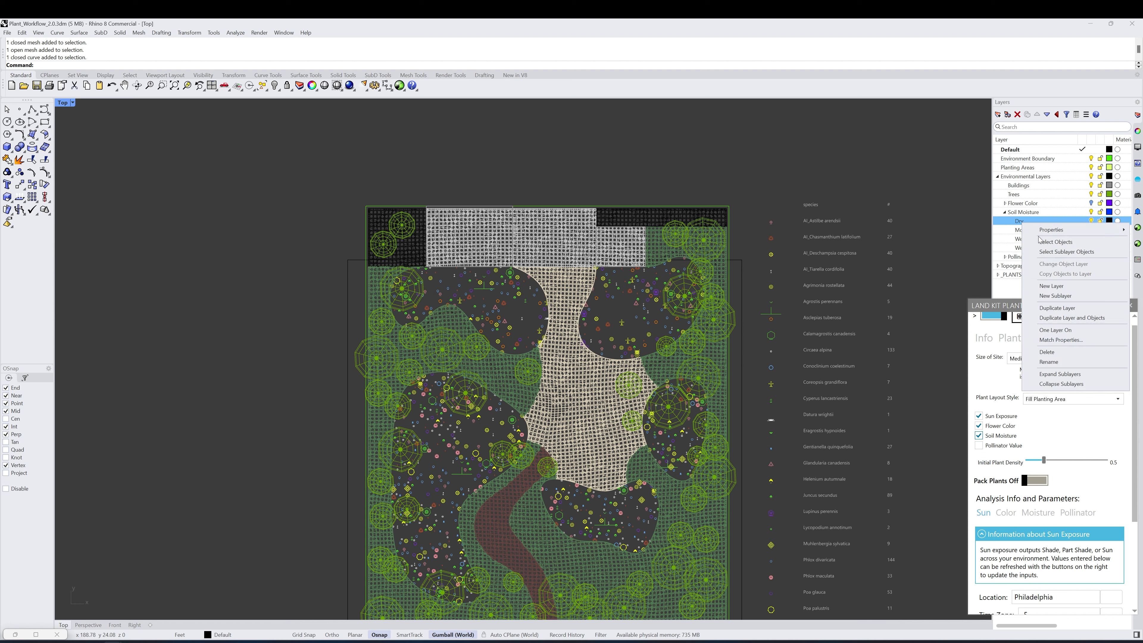
left_click(1044, 239)
left_click(347, 275, "shift")
right_click_drag(774, 289, 772, 239)
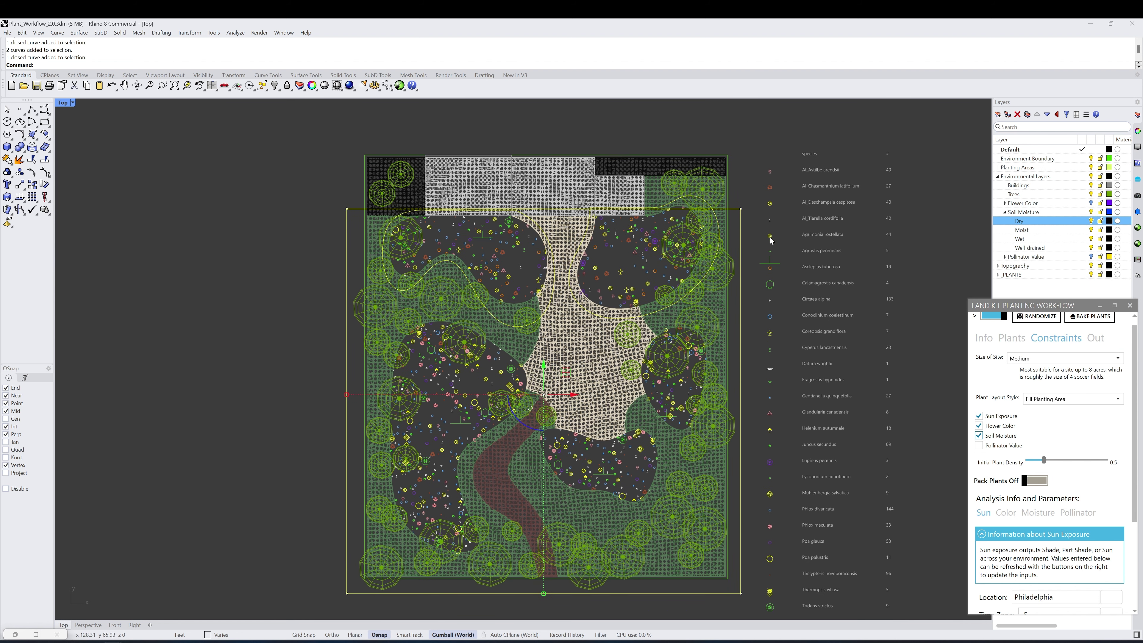
Examine the Dry and Moist Soil Moisture zones by changing which boundary curves are selected, and collapse the Soil Moisture sublayers
left_click(741, 252, "ctrl")
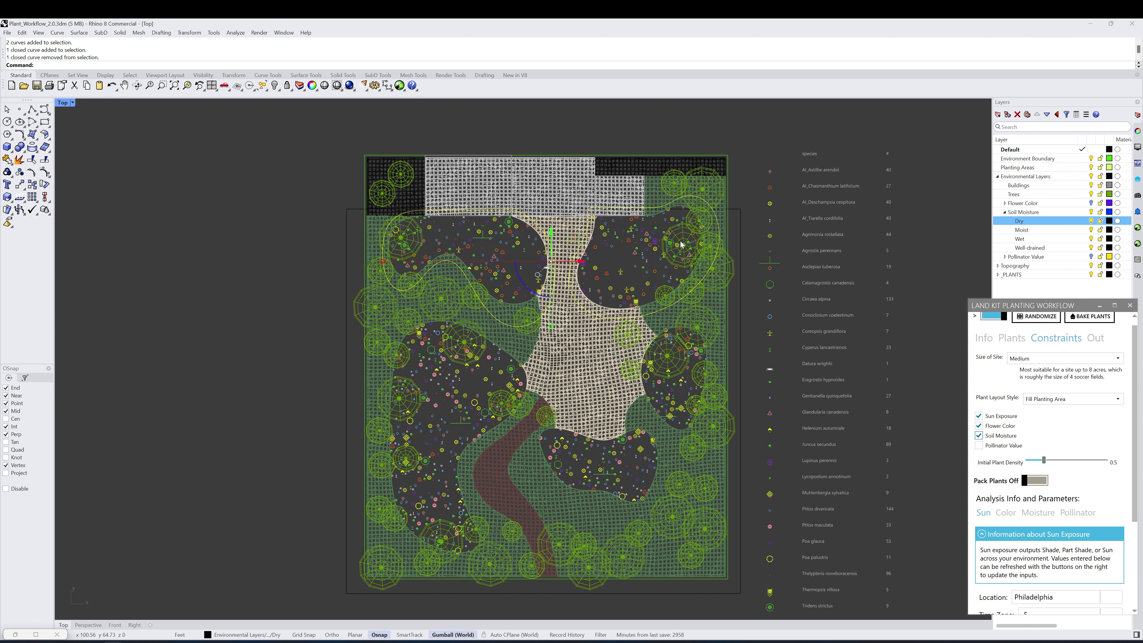
left_click(741, 267, "shift")
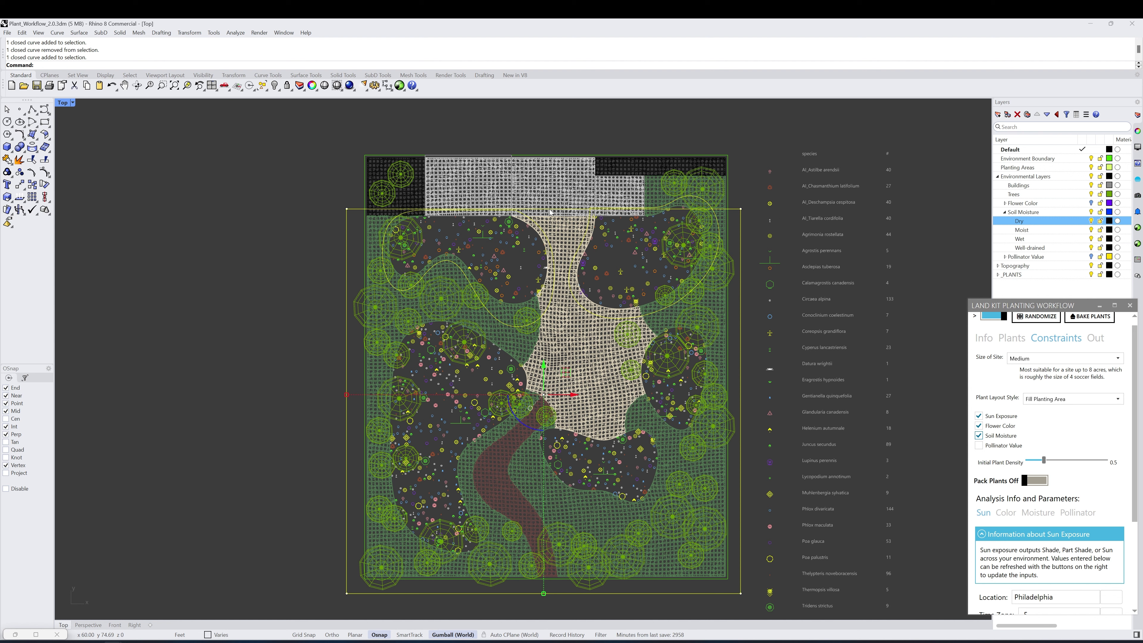
left_click(331, 373)
left_click(345, 368)
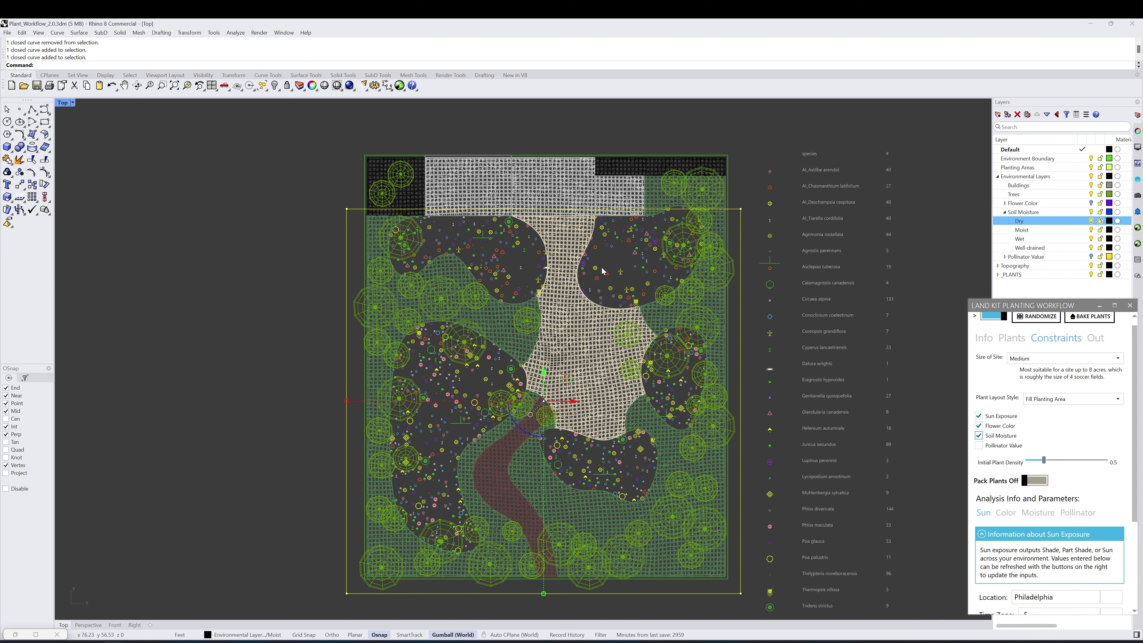
right_click(1033, 221)
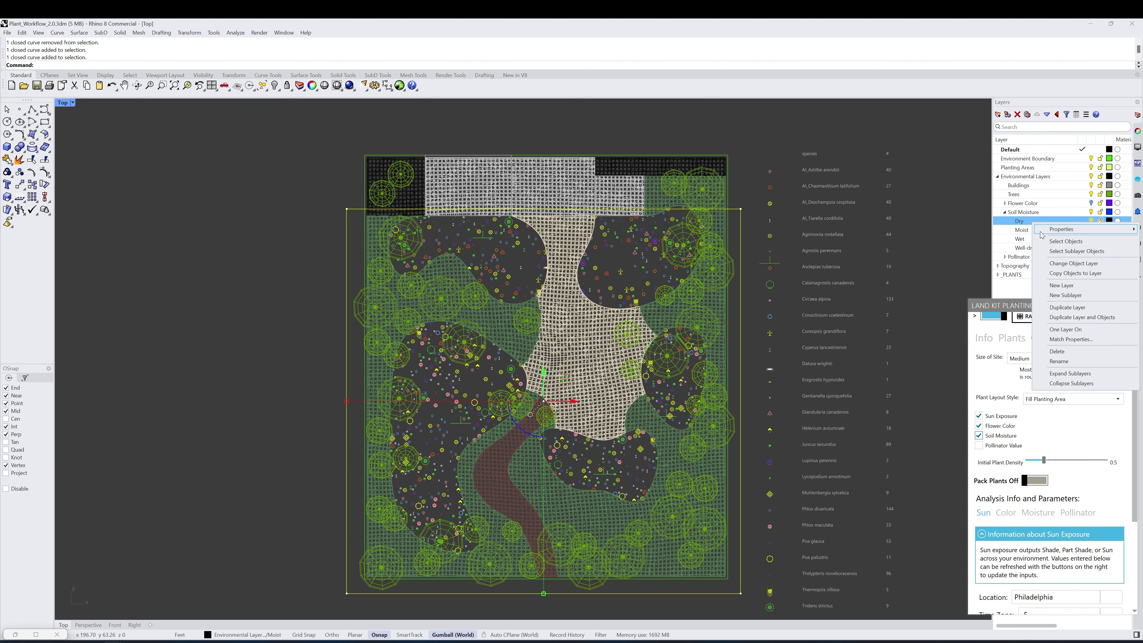
left_click(1048, 242)
left_click(739, 234, "ctrl")
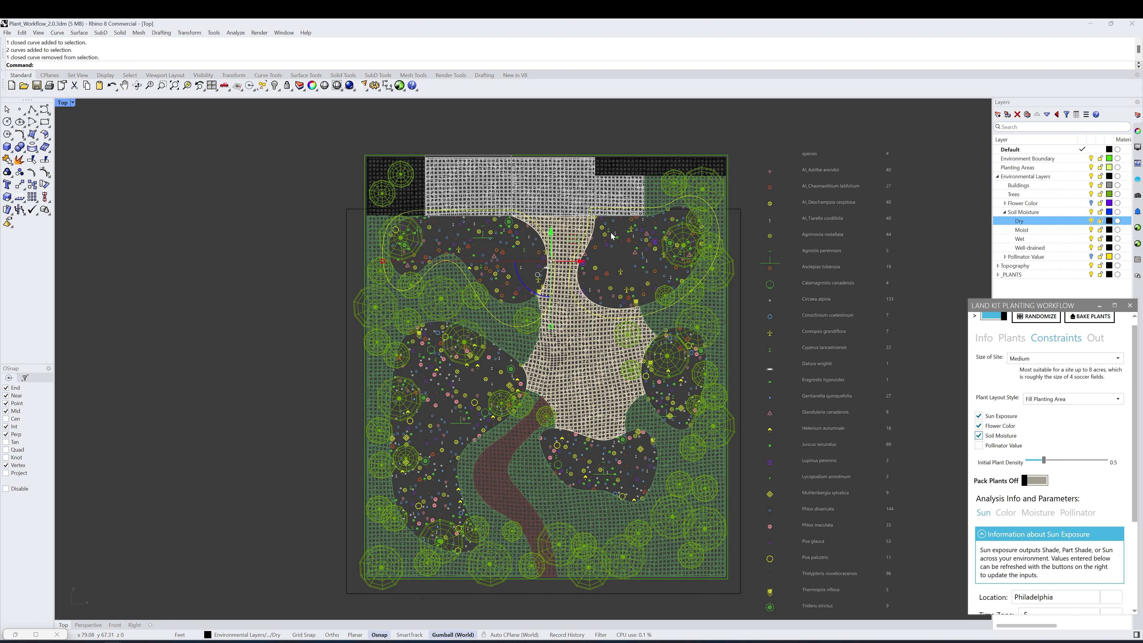
key("Escape")
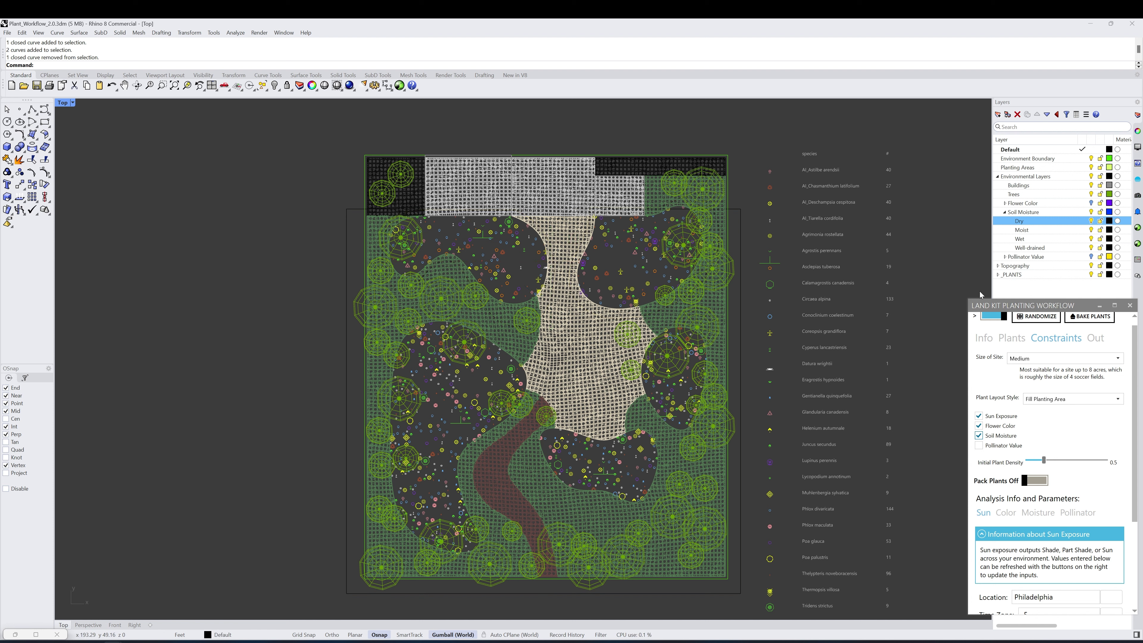
left_click(1004, 213)
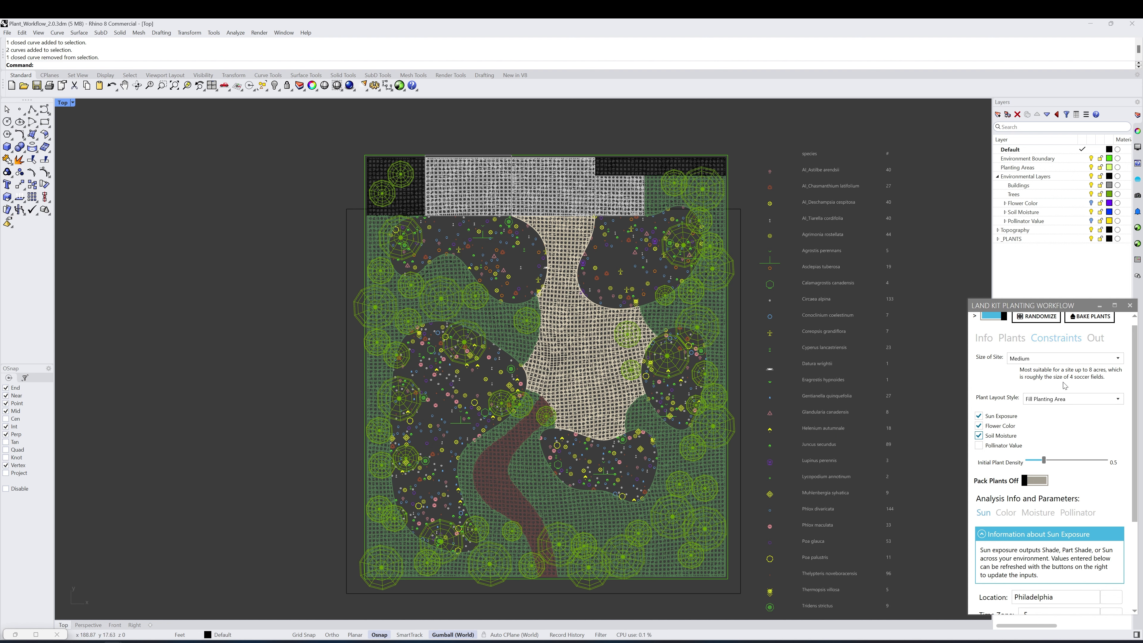
Set the Initial Plant Density to 1.0
double_click(1044, 462)
type("1")
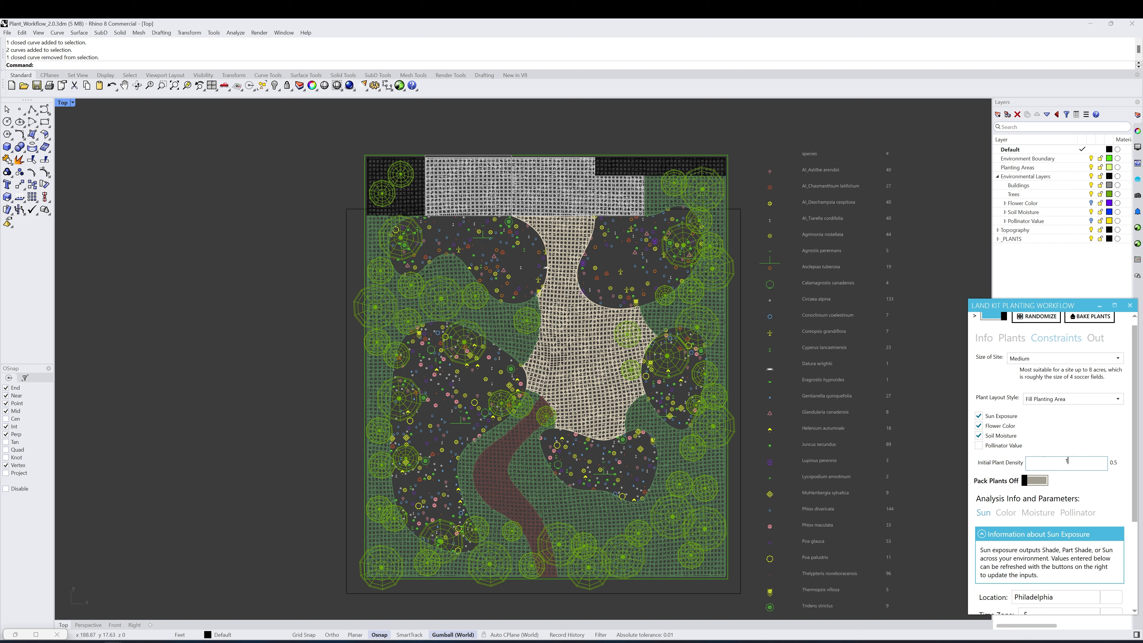
key("Return")
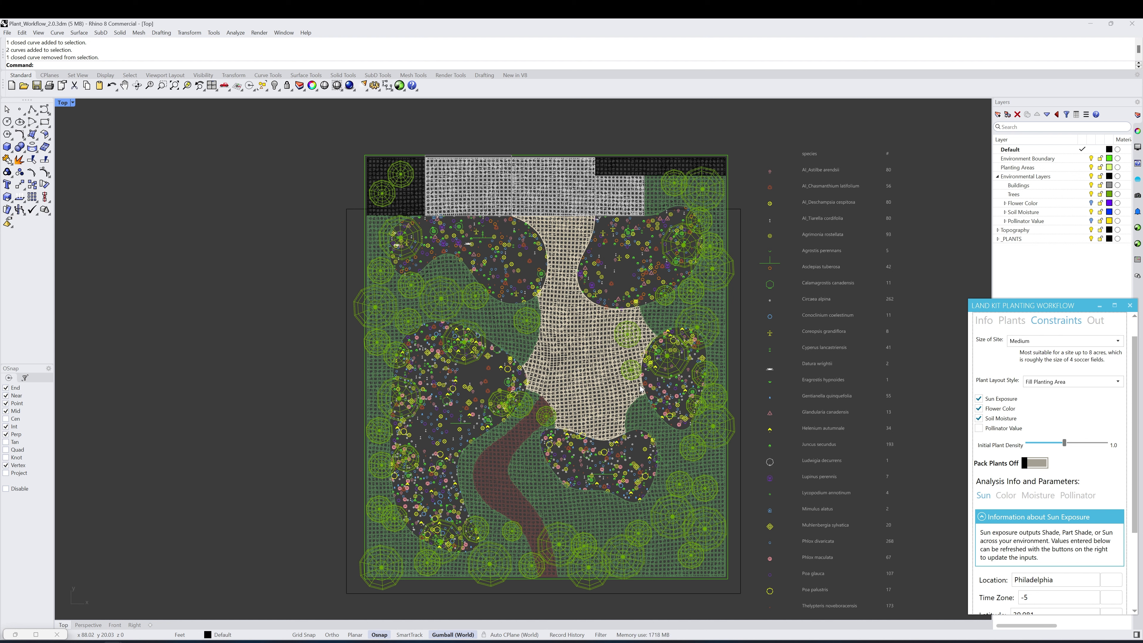
double_click(1065, 445)
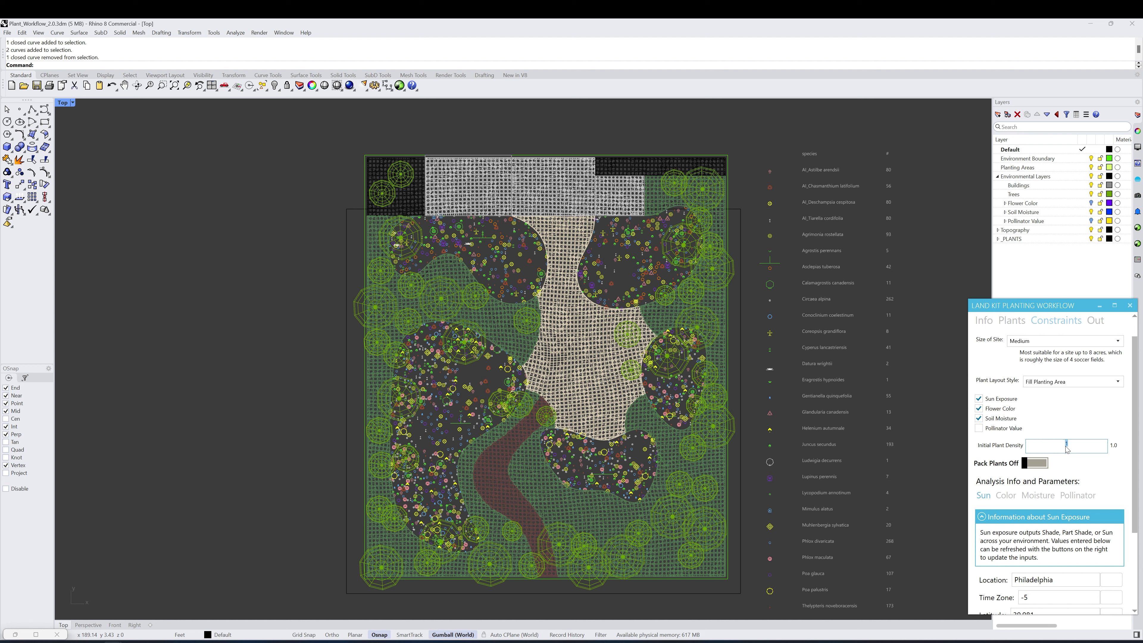
key("Return")
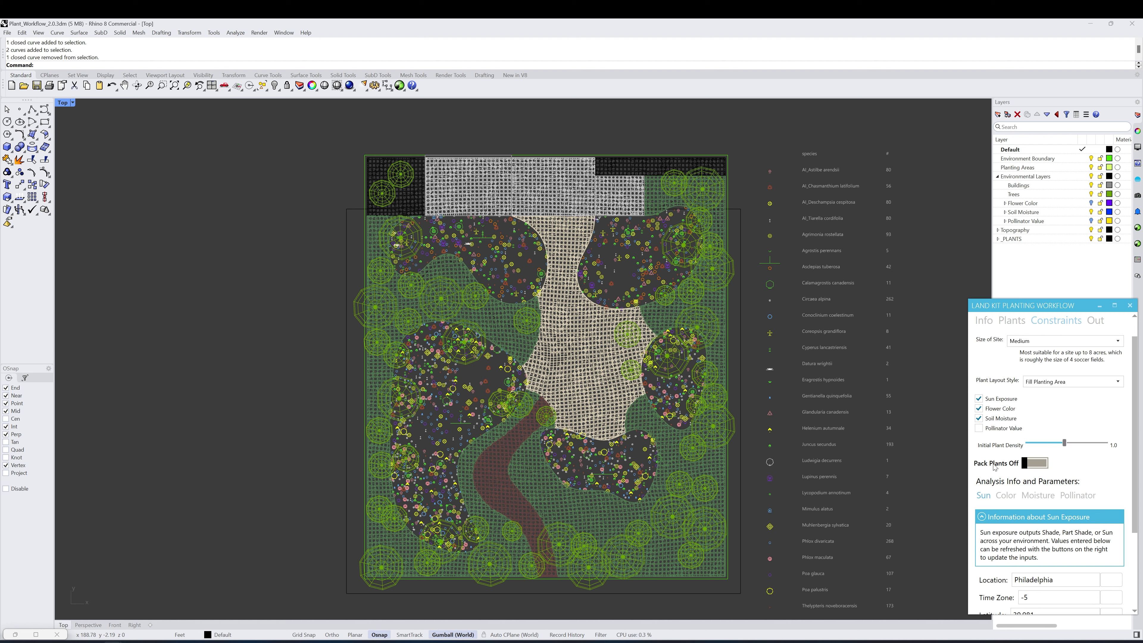
Turn on Pack Plants and set the Packing Steps to 100
left_click(1040, 467)
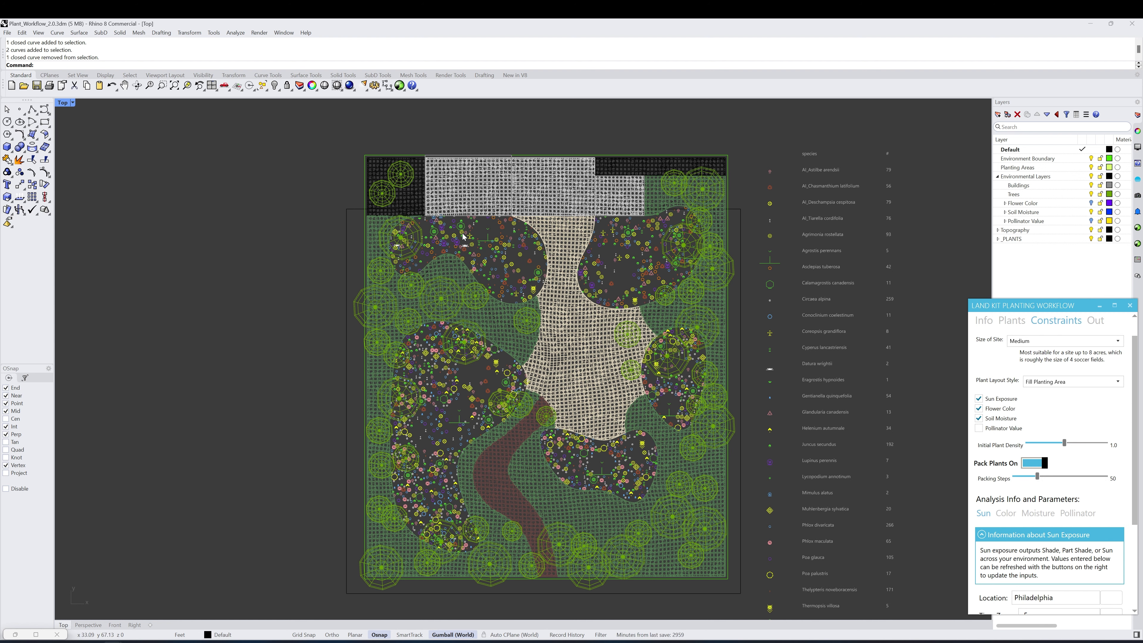
double_click(1042, 479)
type("100")
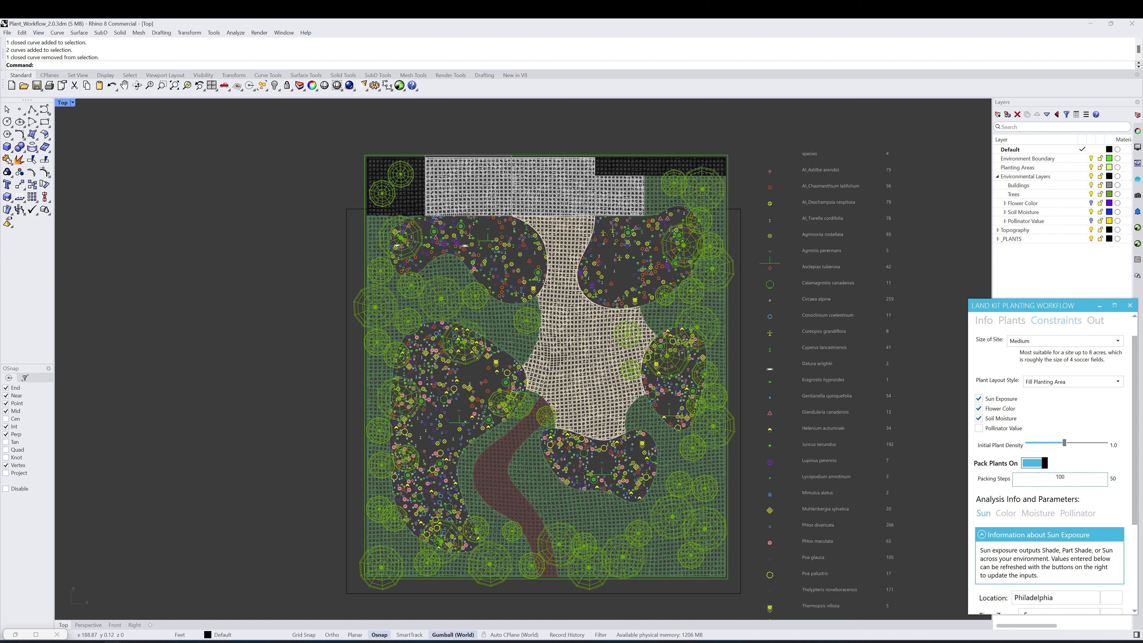
key("Return")
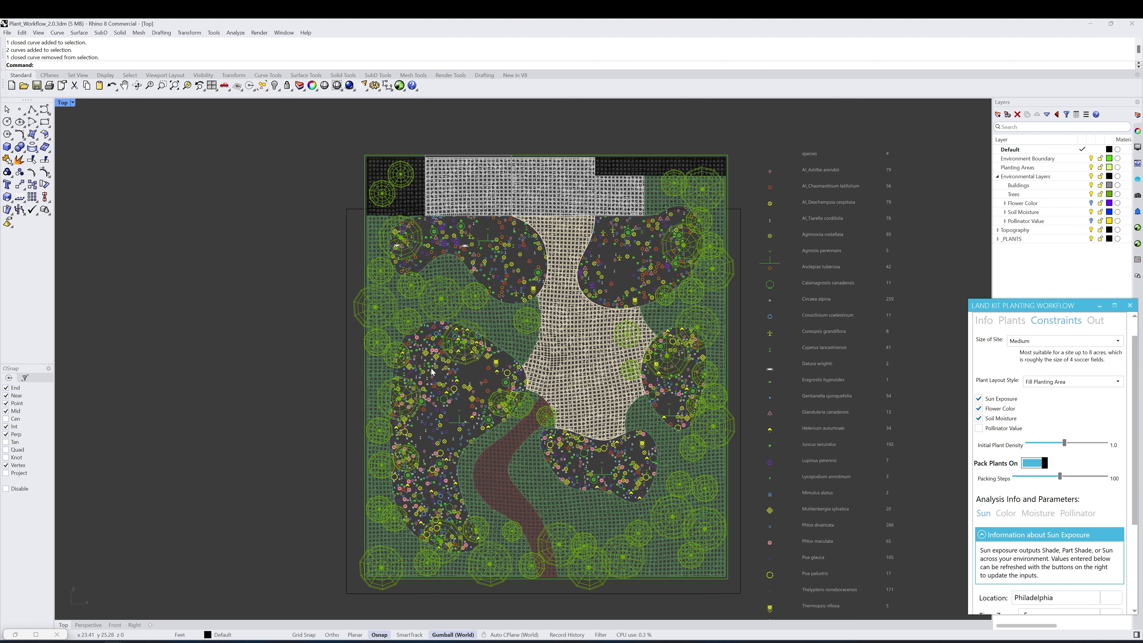
Set the Packing Steps to 20
right_click_drag(546, 404, 543, 403)
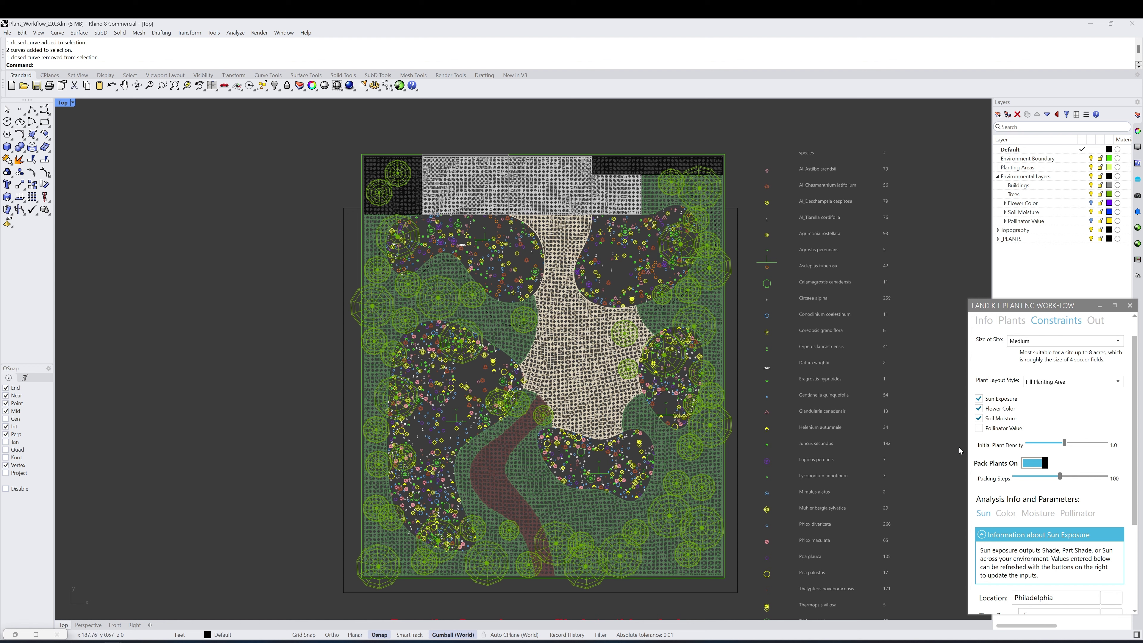
double_click(1055, 478)
type("20")
key("Return")
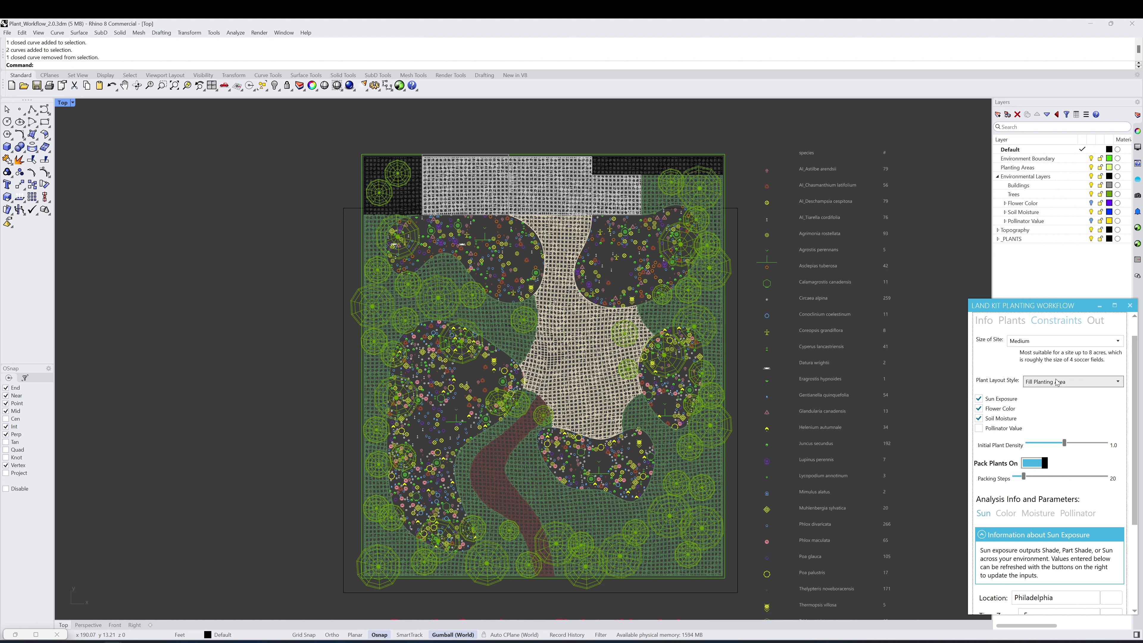
Change the Plant Layout Style to Pattern Planting Area and set the Planting Pattern to Grid
left_click(1116, 382)
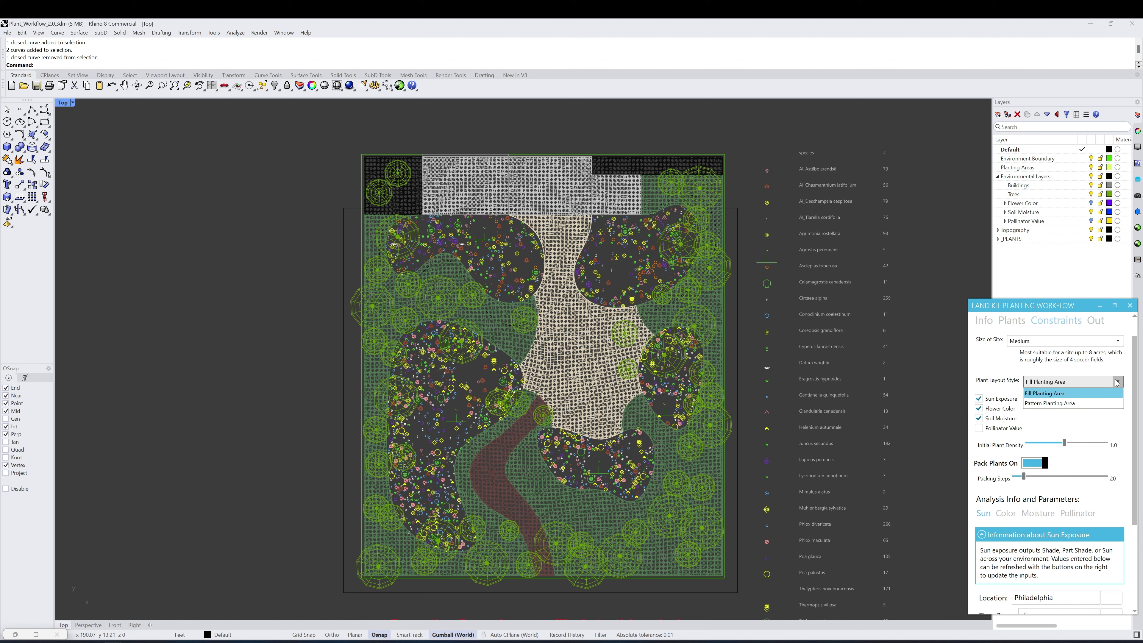
left_click(1079, 404)
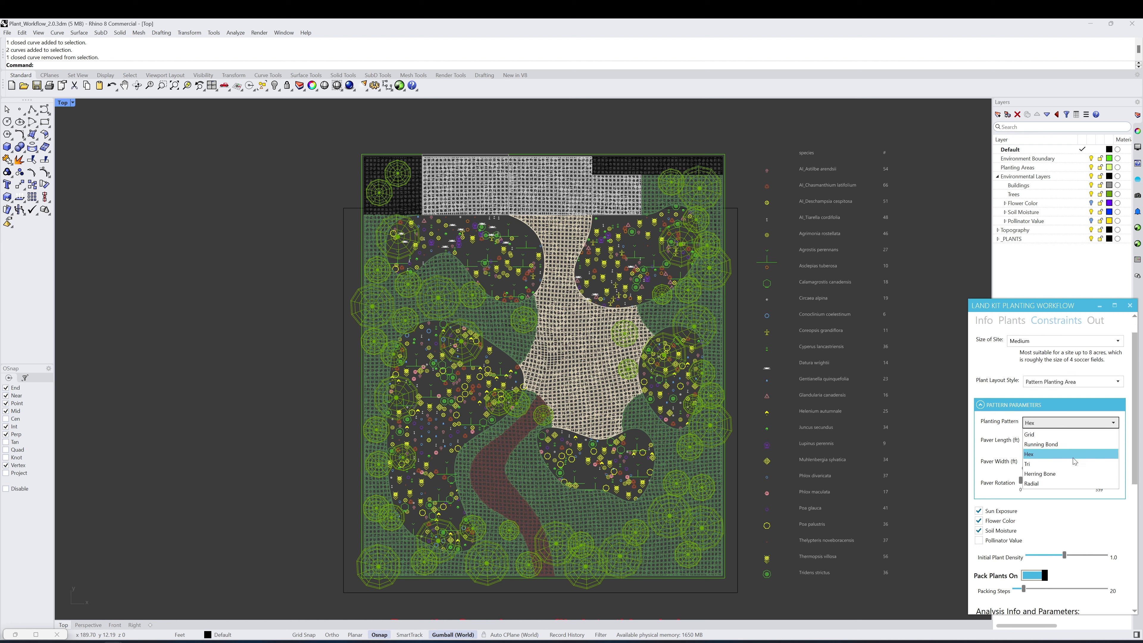
left_click(533, 315)
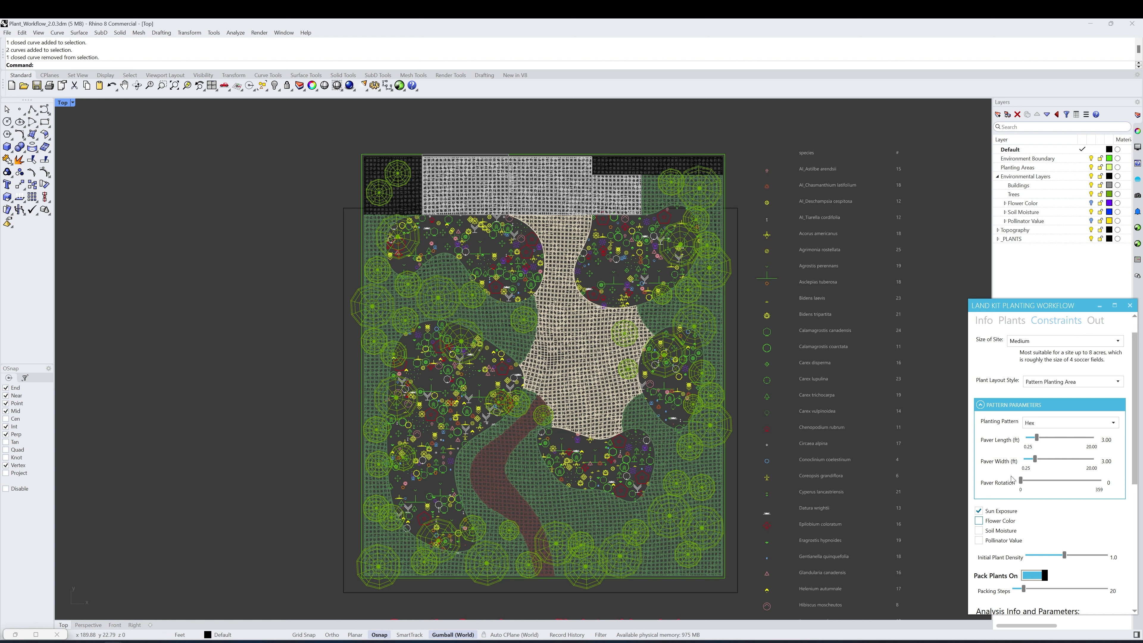
left_click(1071, 422)
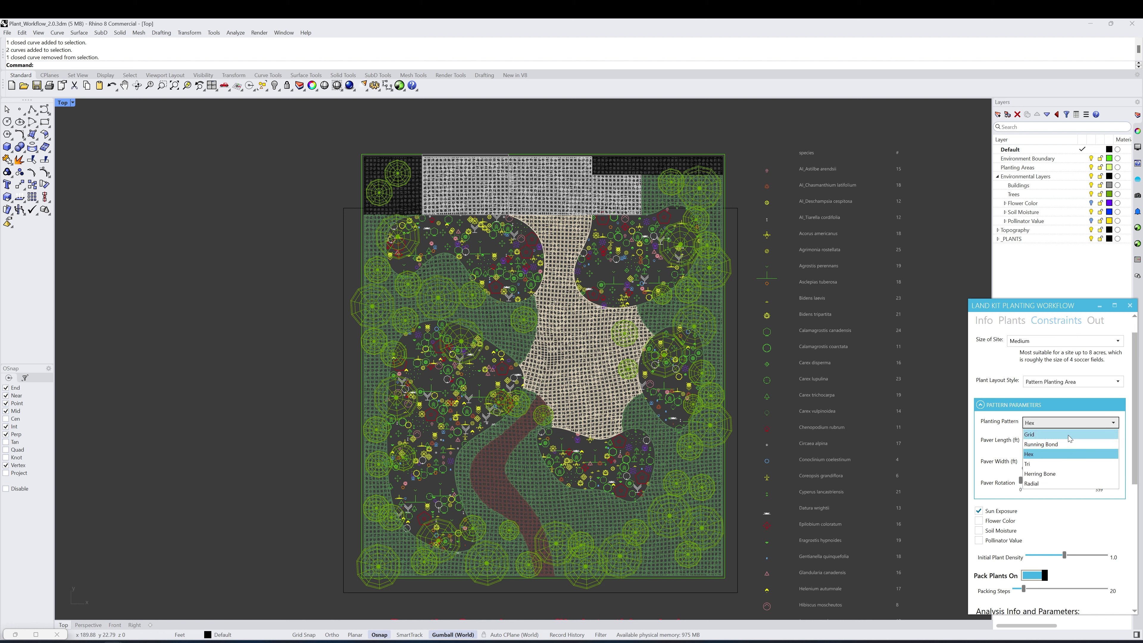
left_click(1049, 433)
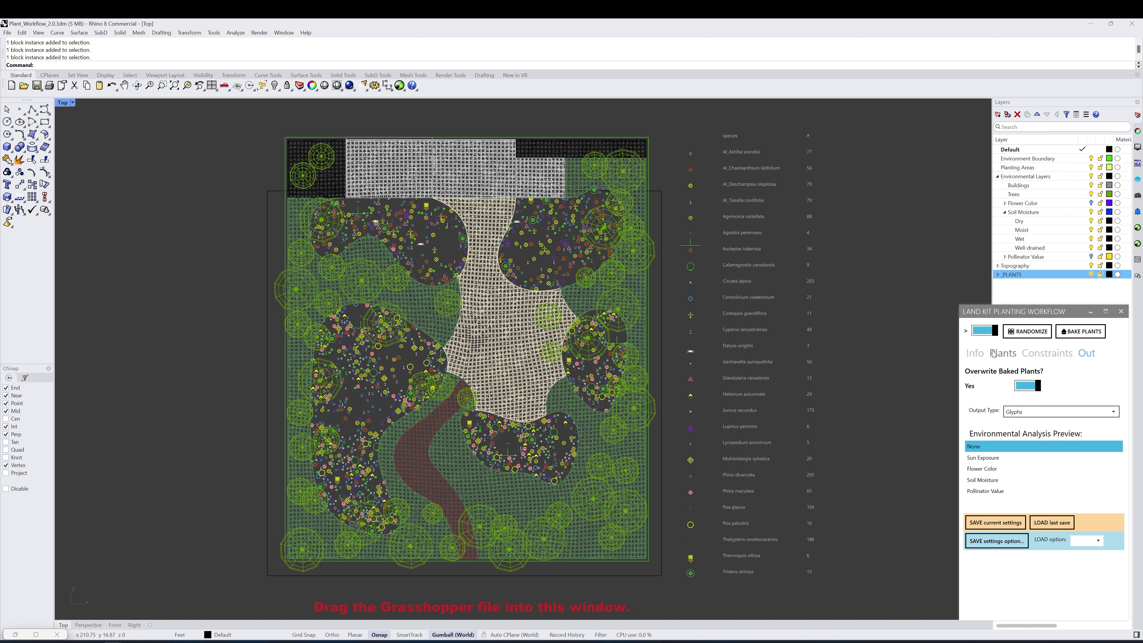
Examine the species sublayers of the _PLANTS layer and individual baked plants in the two upper planting beds
left_click_drag(1020, 311, 876, 303)
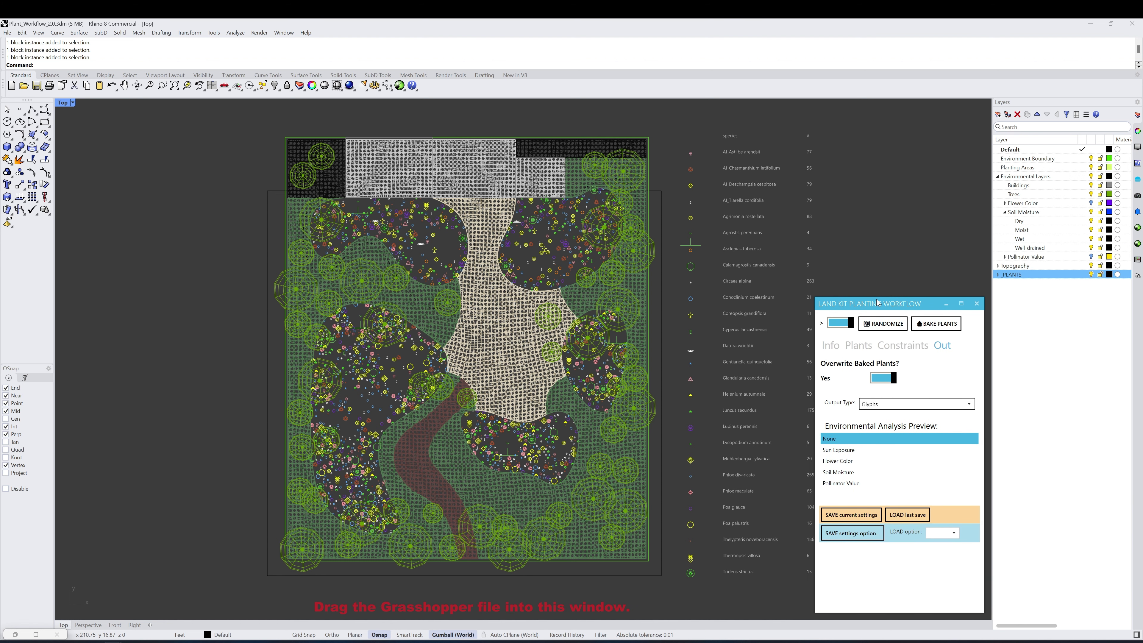
left_click(998, 275)
left_click(526, 246)
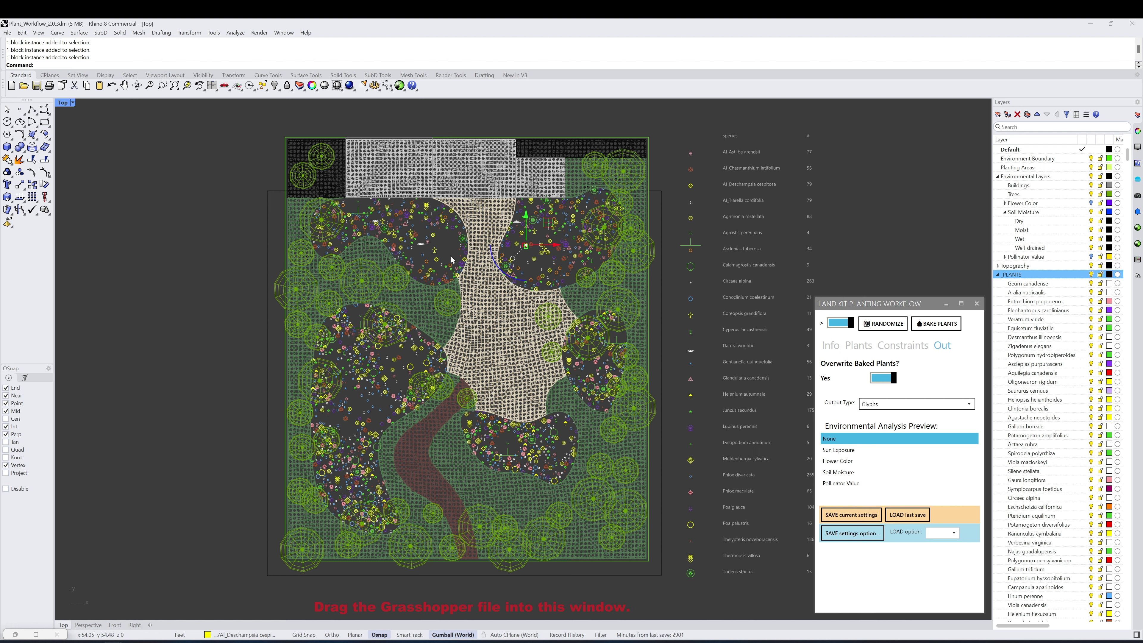
left_click(433, 234)
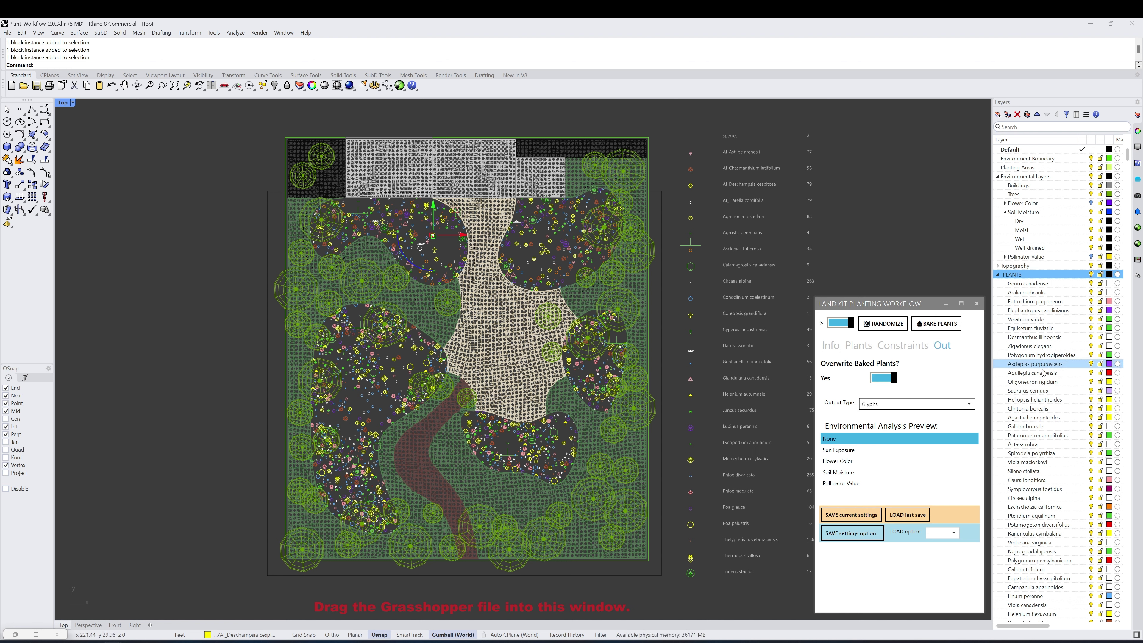
left_click(997, 274)
left_click_drag(924, 312, 1069, 319)
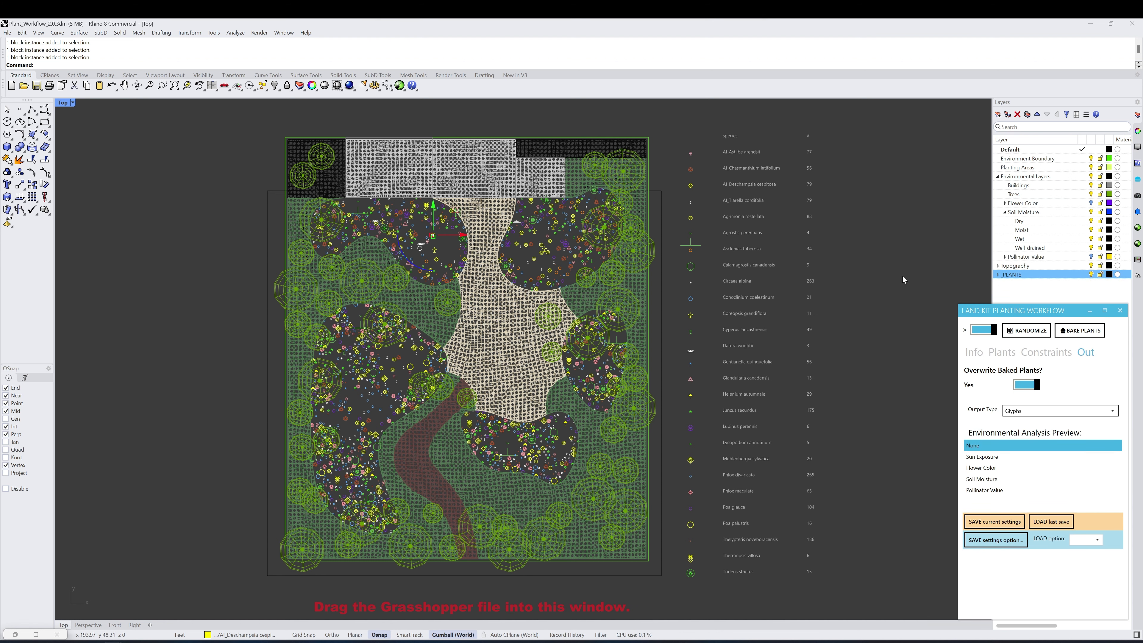
left_click(858, 268)
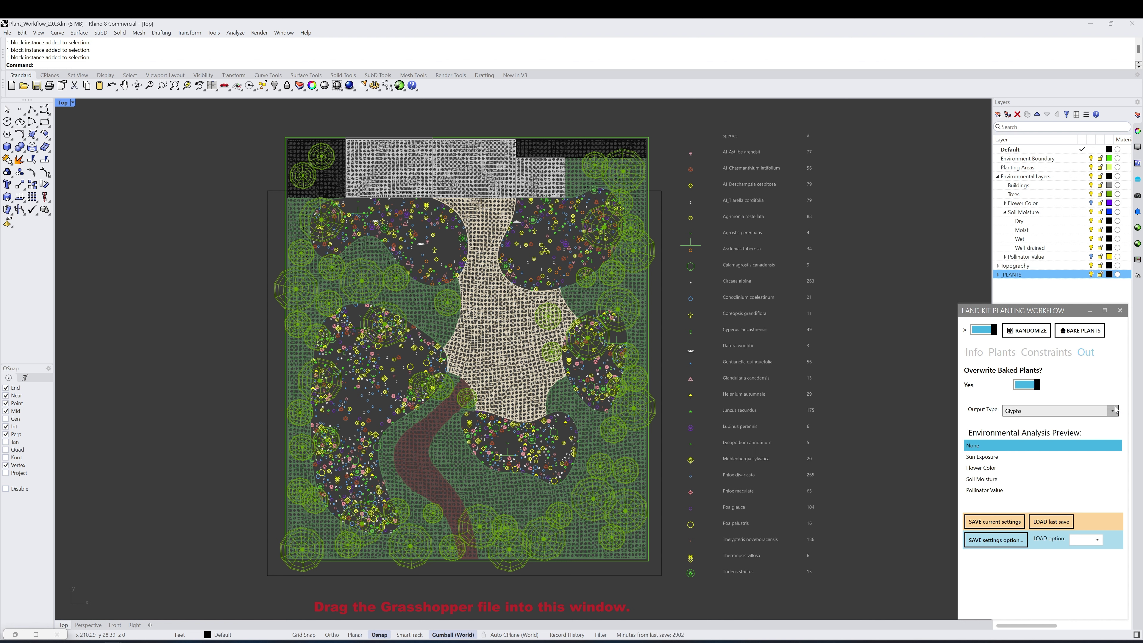
Switch the plant Output Type to Circles and return it to Glyphs
left_click(1116, 414)
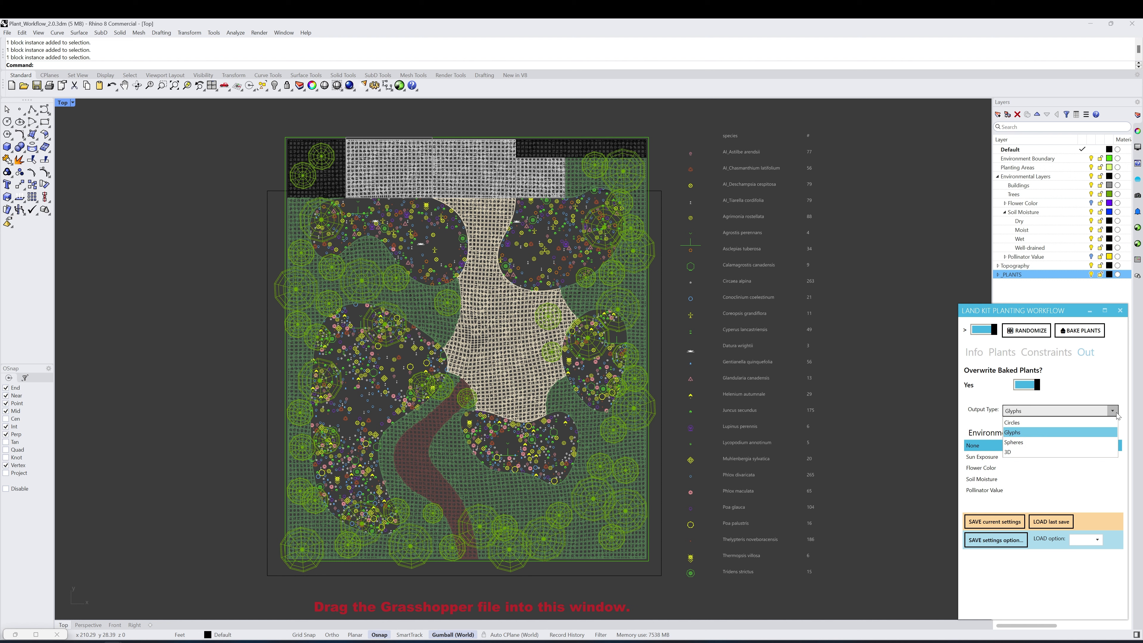
left_click(1060, 422)
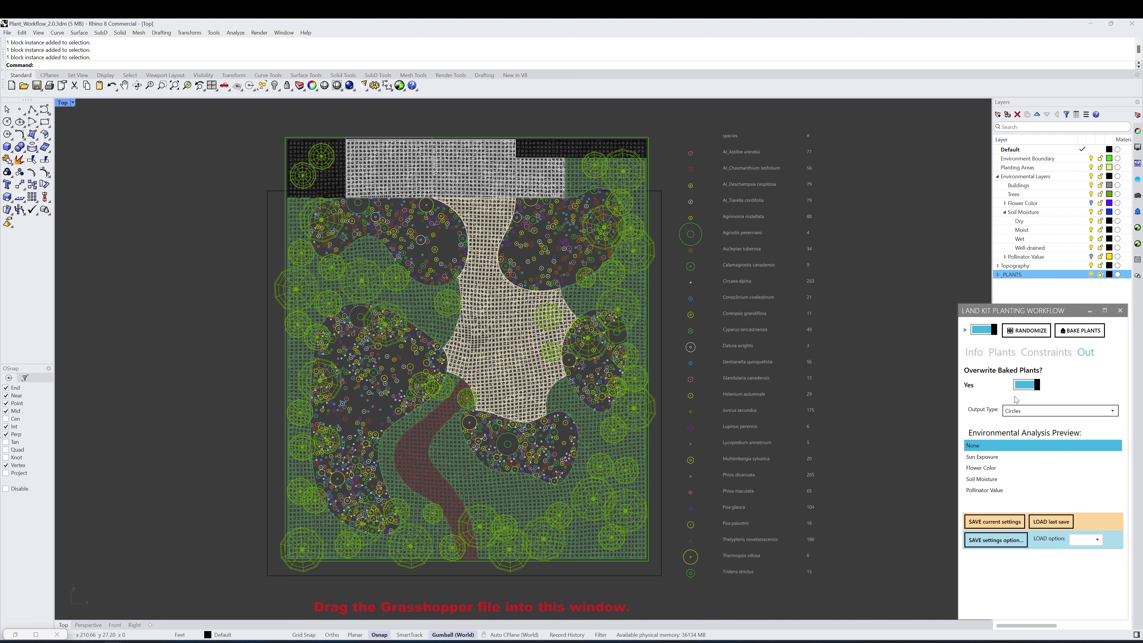
left_click(1019, 411)
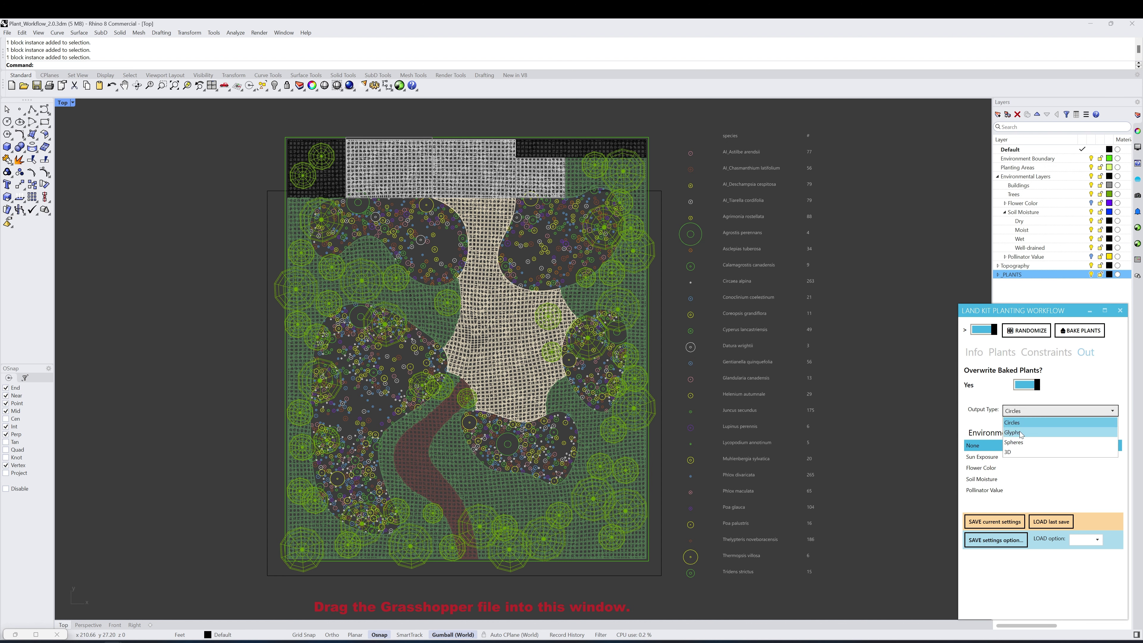
left_click(1021, 433)
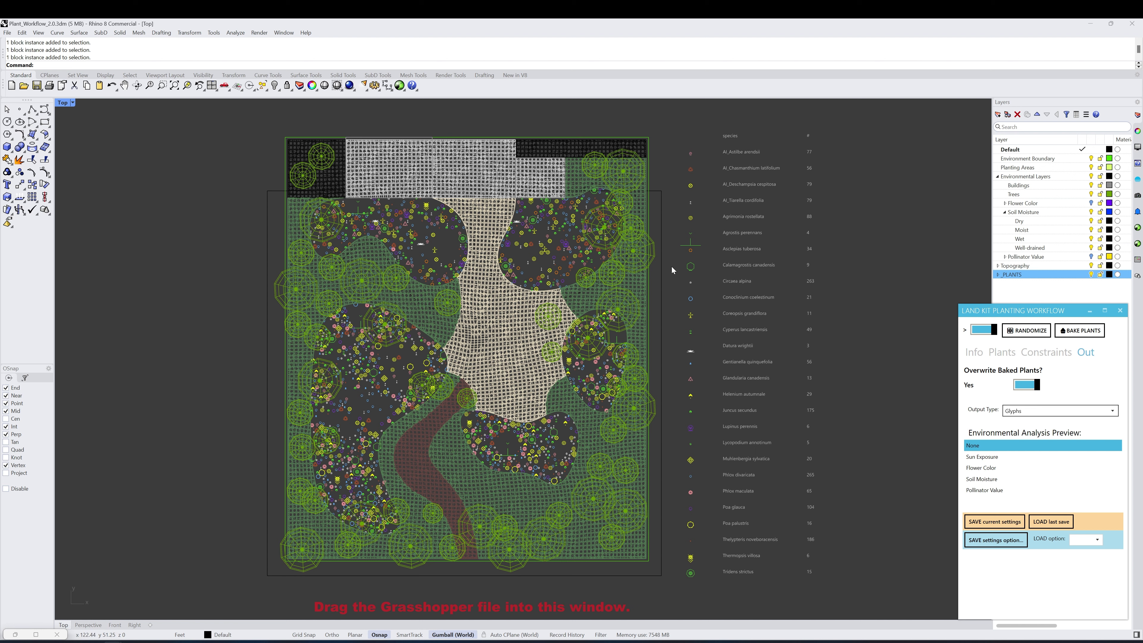
Preview the plants with the Output Type set to Circles and to Spheres
left_click(1043, 410)
left_click(1043, 422)
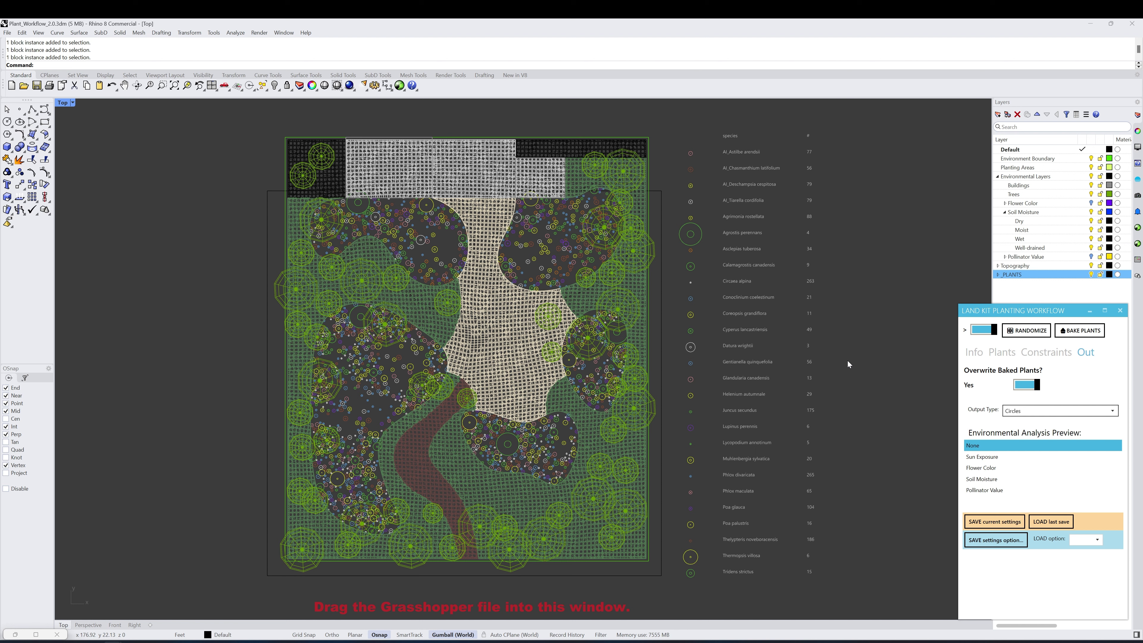
left_click(1018, 407)
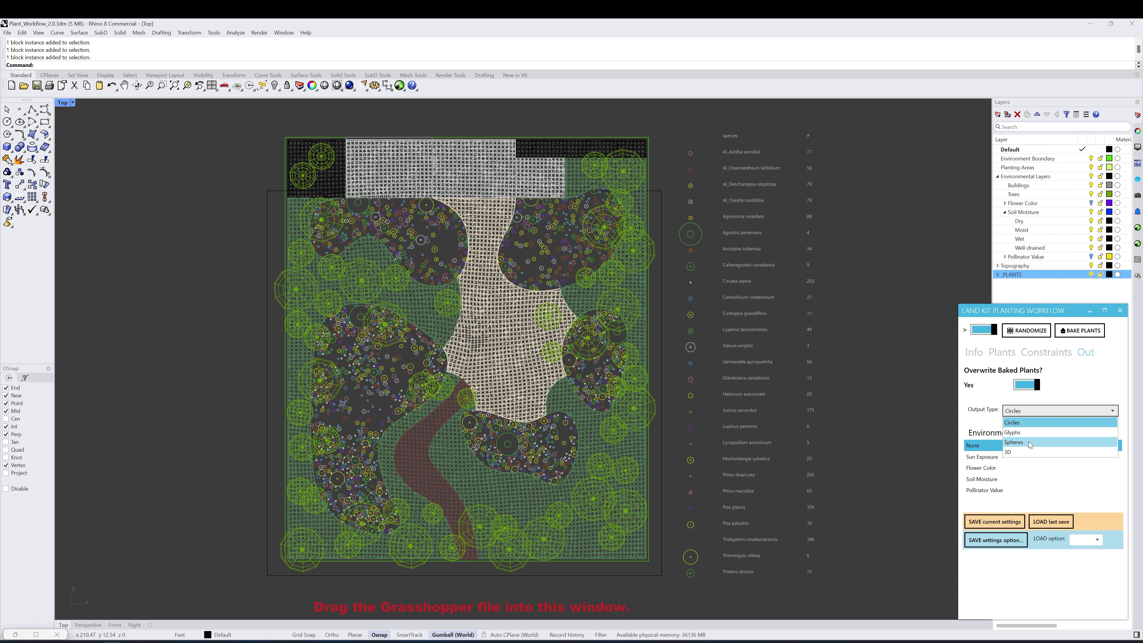
left_click(1030, 444)
Set the plant Output Type to 3D and inspect the resulting plant geometry in the plan and species legend
left_click(1023, 410)
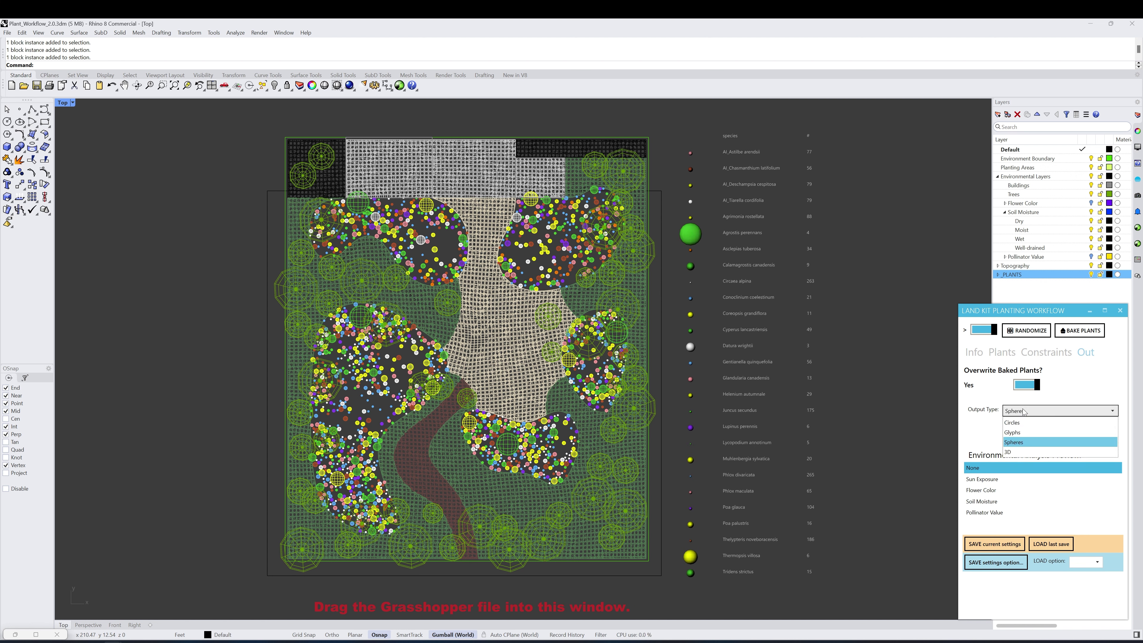
left_click(1018, 451)
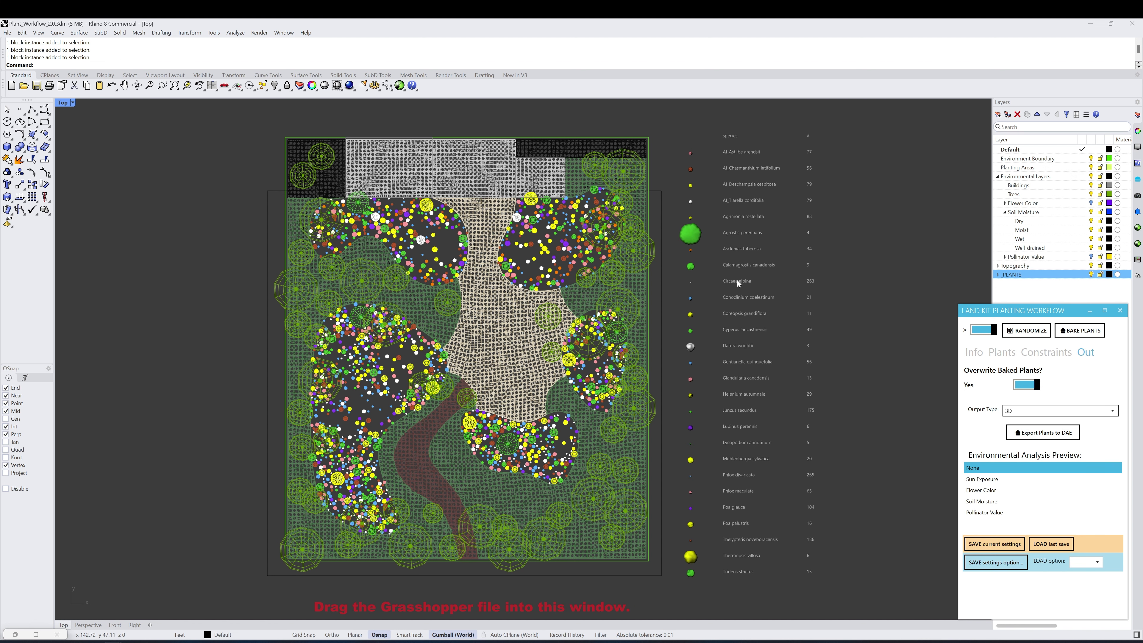
scroll(690, 241, "up", 5)
scroll(689, 243, "down", 8)
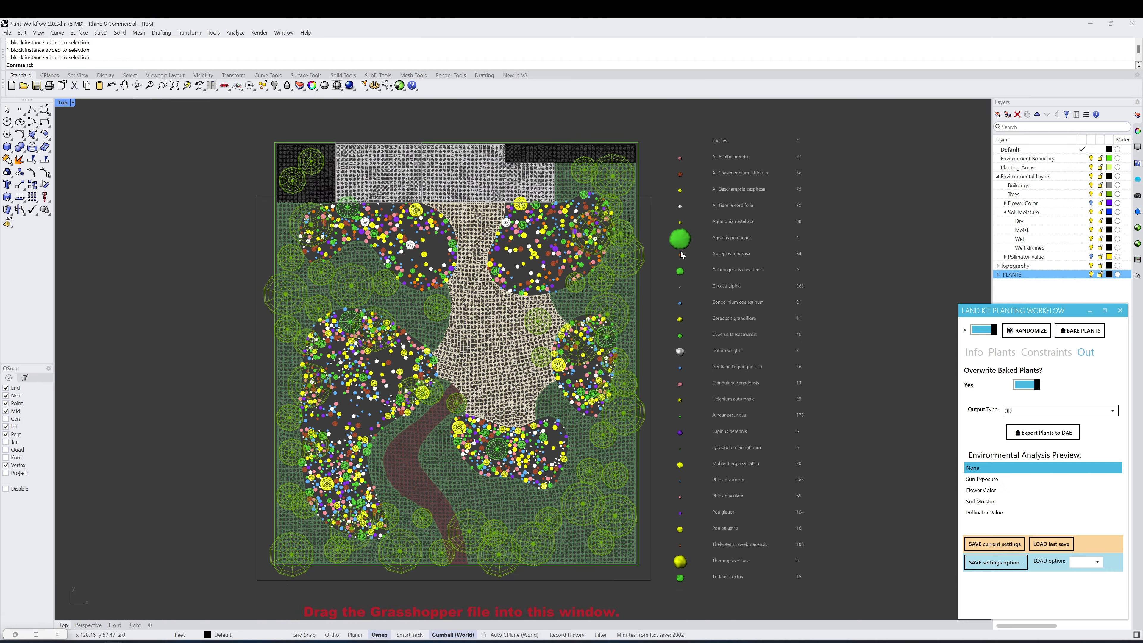
Maximize the Perspective viewport and set its display mode to Shaded
double_click(62, 103)
left_click(531, 107)
double_click(532, 107)
left_click(72, 103)
left_click(90, 148)
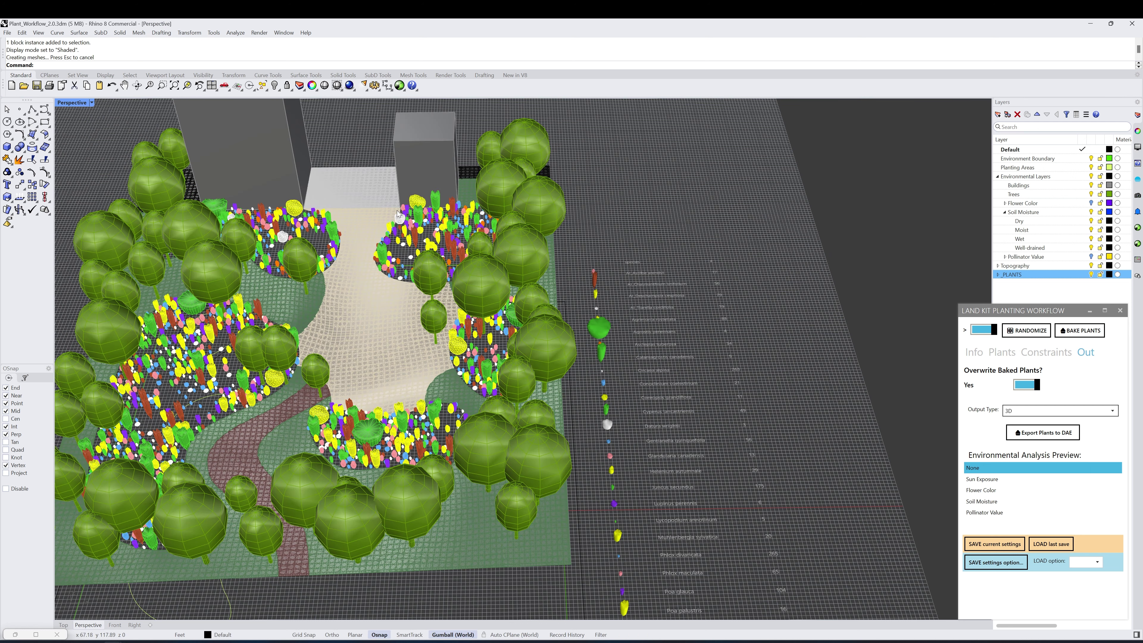
Examine the 3D plant geometry in the planting beds around the plaza from several angles and at close range
right_click_drag(236, 179, 543, 215)
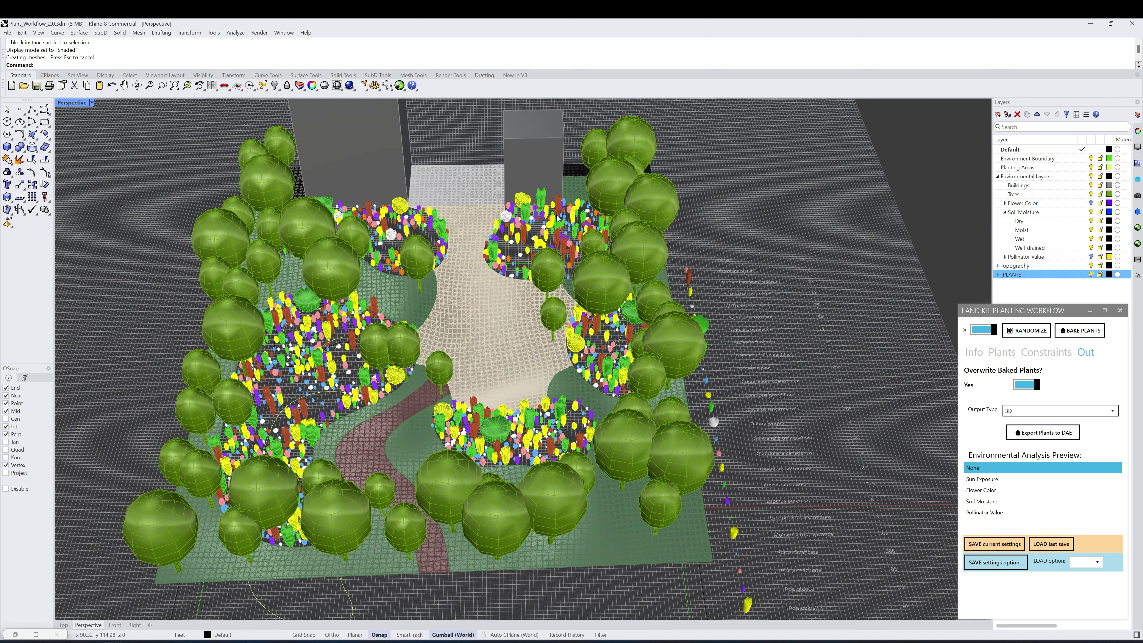
key("Left")
key("Left")
key("Left")
key("Left")
key("Left")
key("Left")
key("Left")
key("Left")
key("Left")
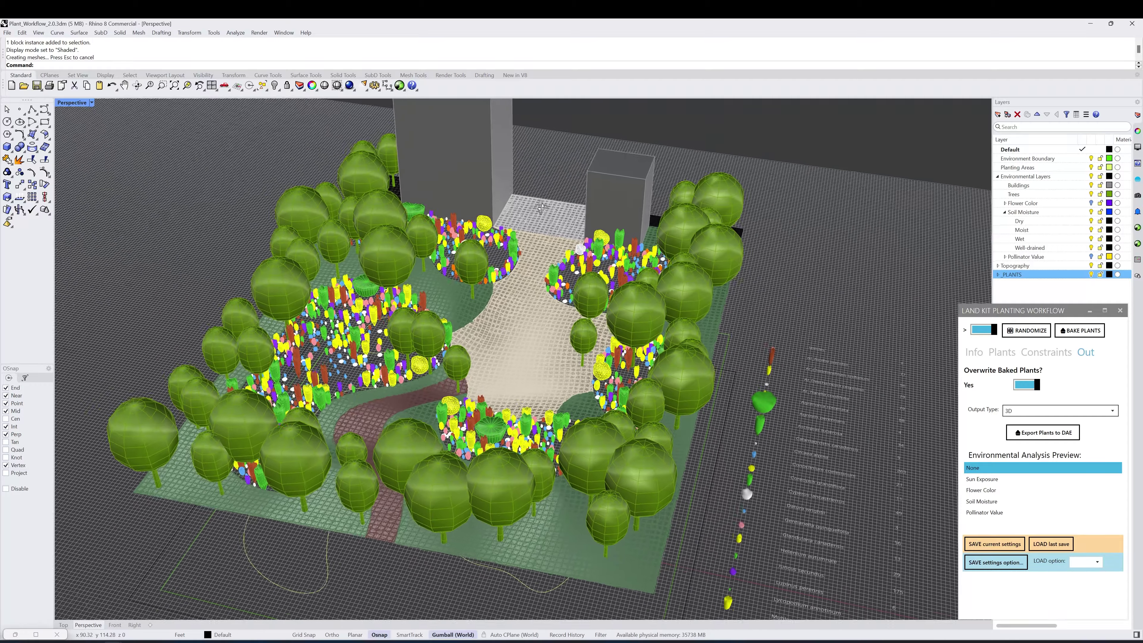
scroll(522, 252, "up", 2)
scroll(519, 264, "up", 4)
right_click_drag(518, 264, 631, 393)
right_click_drag(630, 453, 656, 412)
Set the plant Output Type to Spheres and inspect the plants across the whole site
left_click(1057, 410)
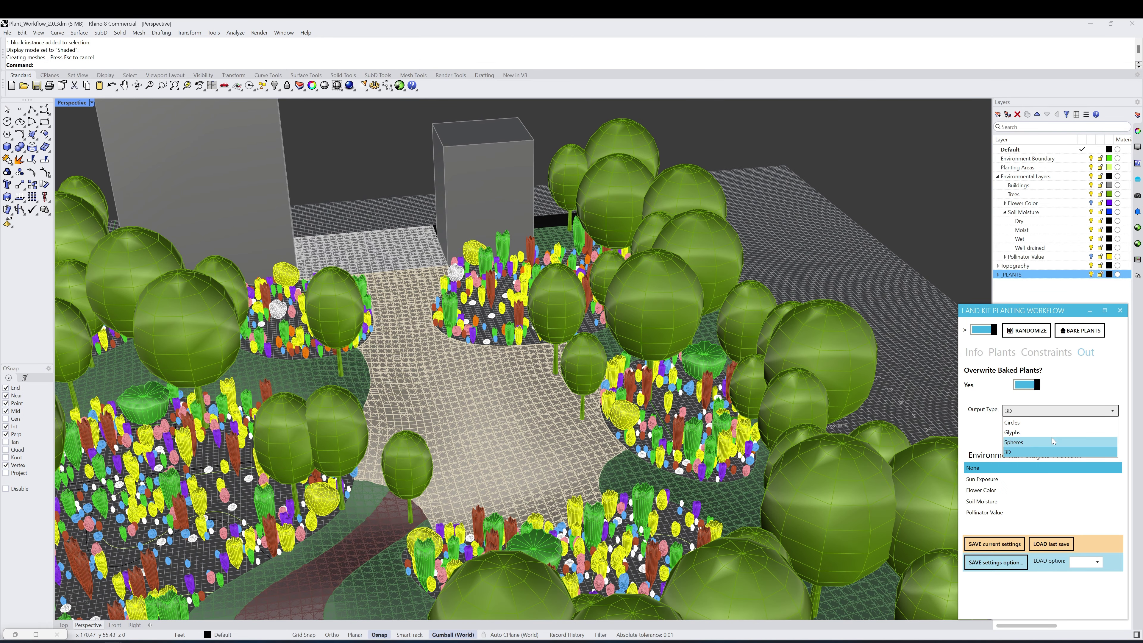
left_click(1030, 442)
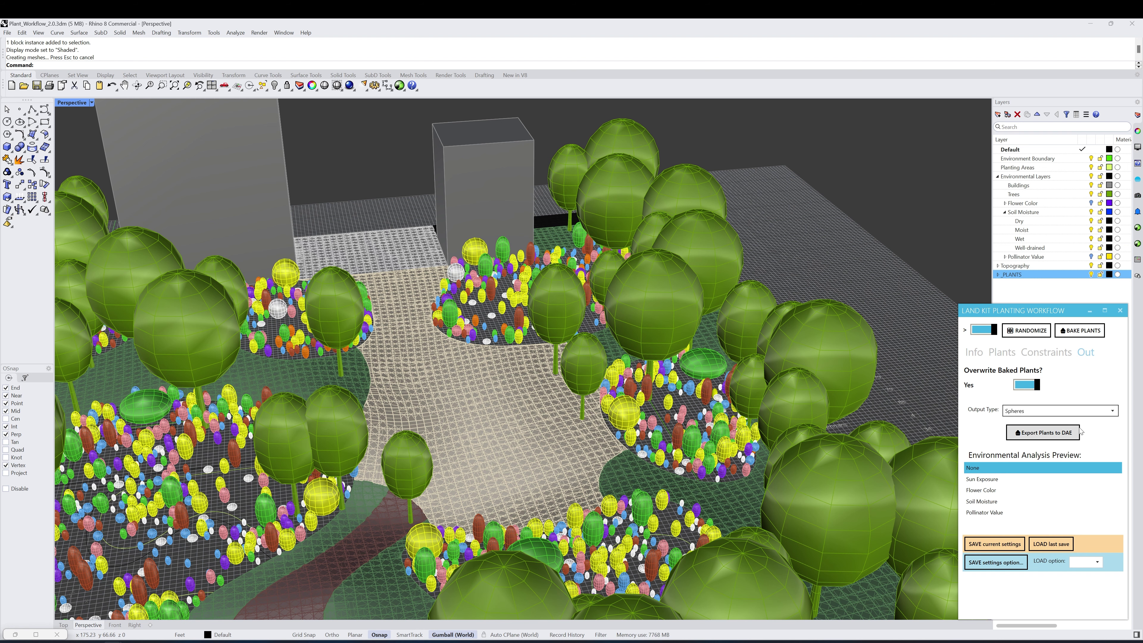
scroll(630, 404, "down", 10)
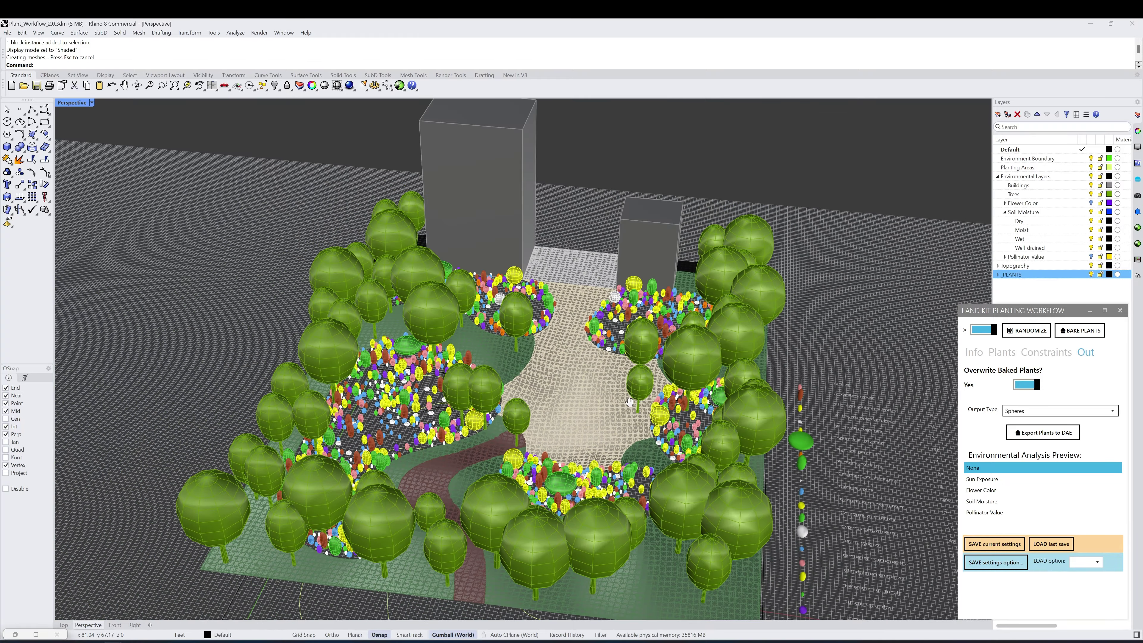
right_click_drag(629, 402, 623, 395, "shift")
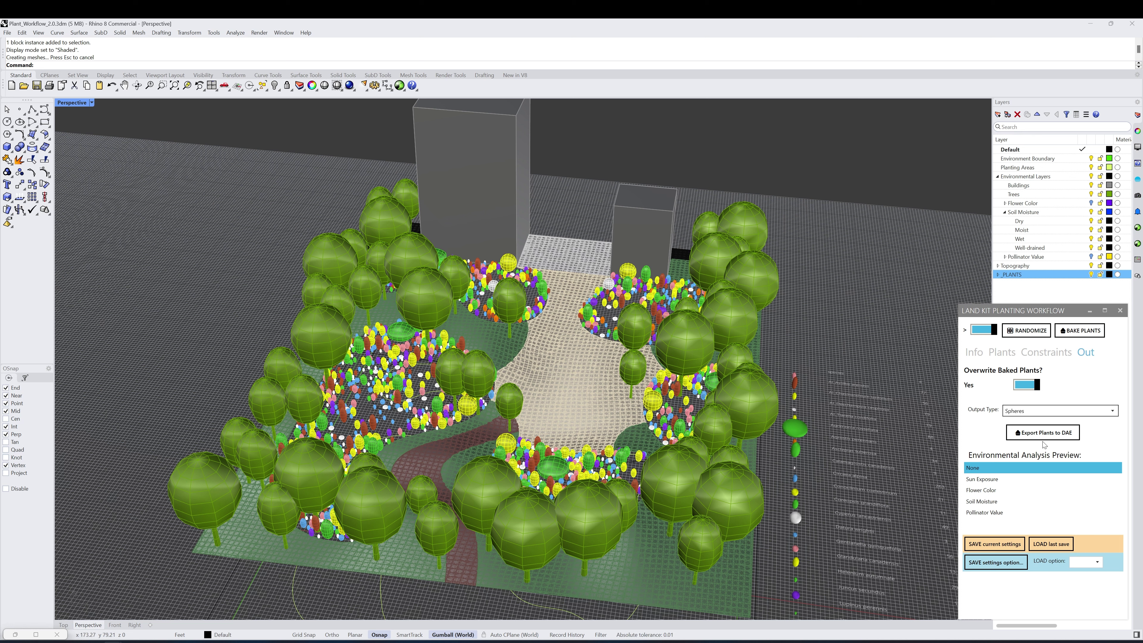
left_click(1043, 410)
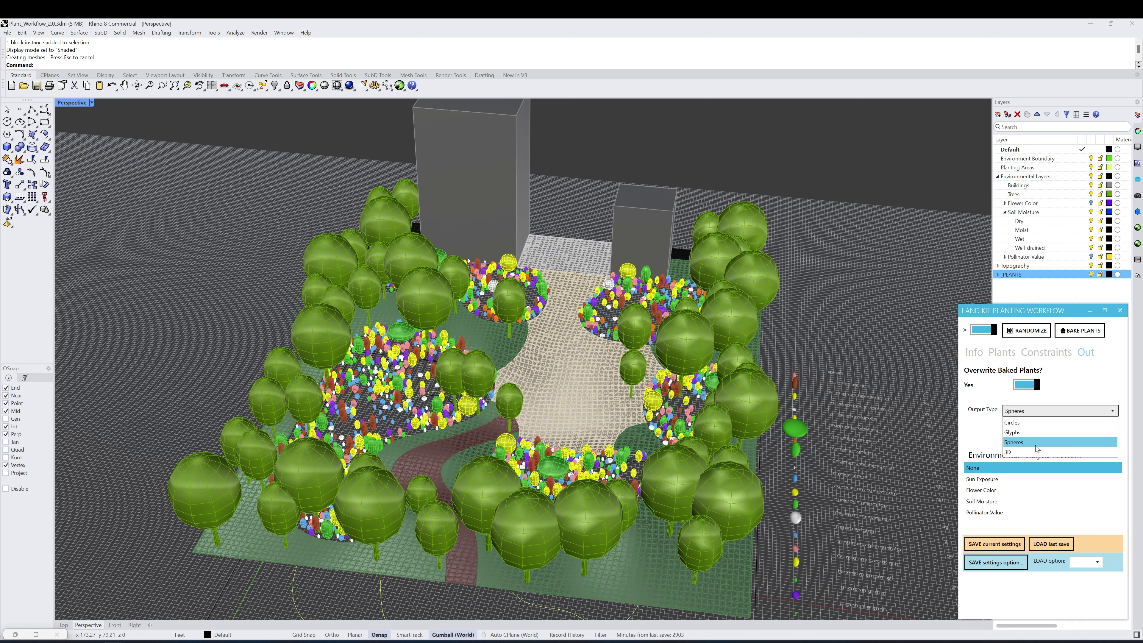
left_click(987, 431)
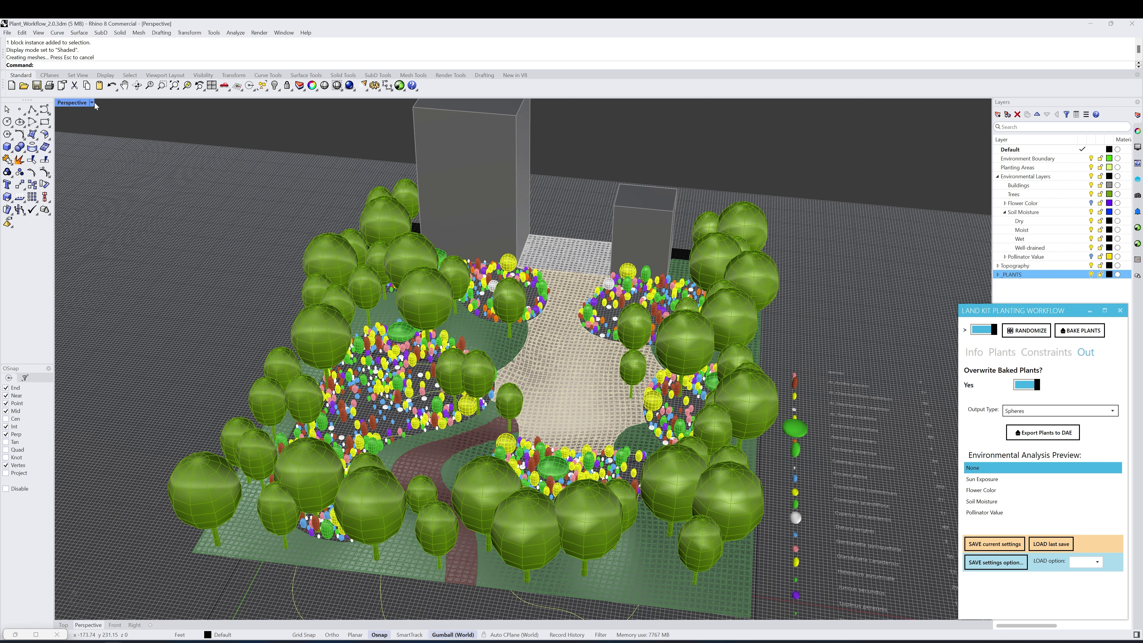
Maximize the Top viewport and preview the Sun Exposure environmental analysis
double_click(81, 102)
double_click(64, 103)
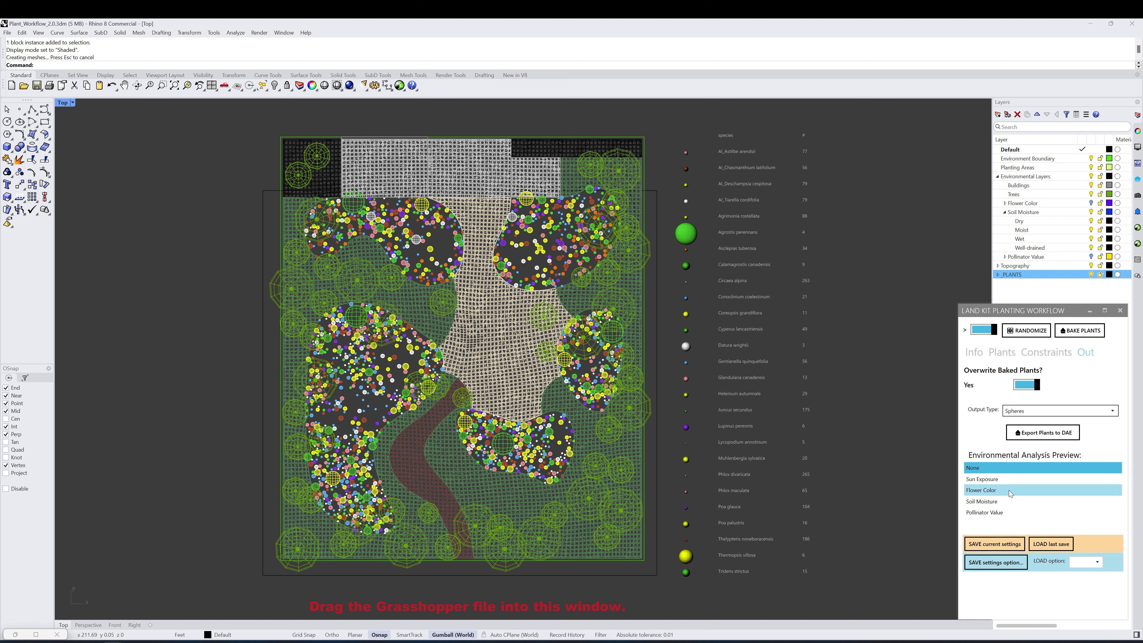
left_click(1009, 480)
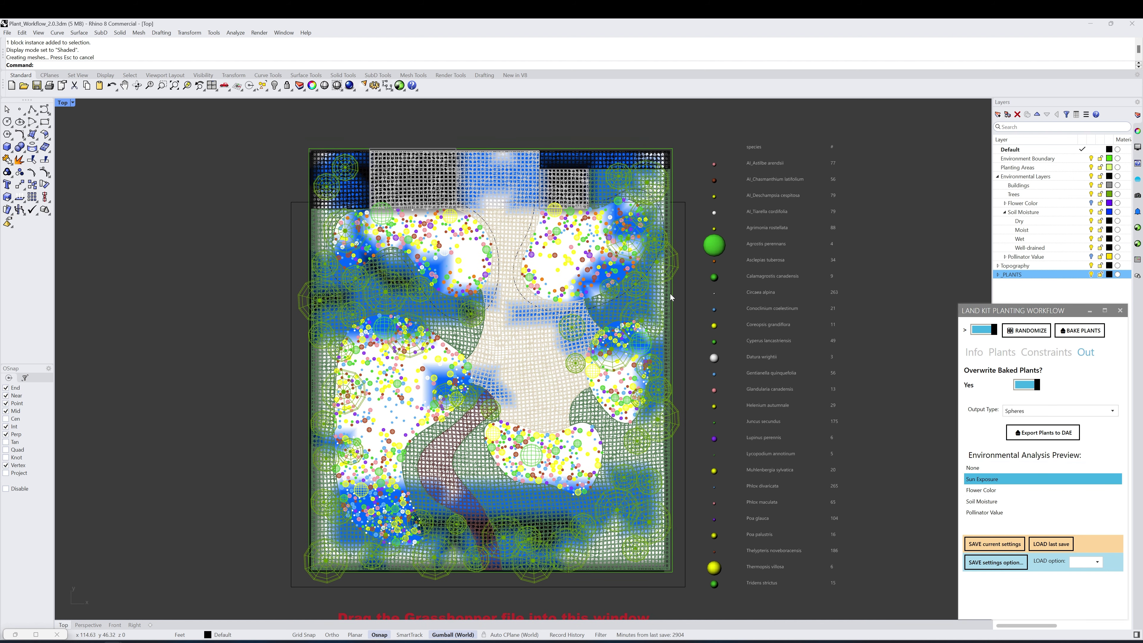
Examine a tree, the two buildings and the Buildings and Trees layers alongside the sun exposure map in the four-viewport layout
left_click(678, 272)
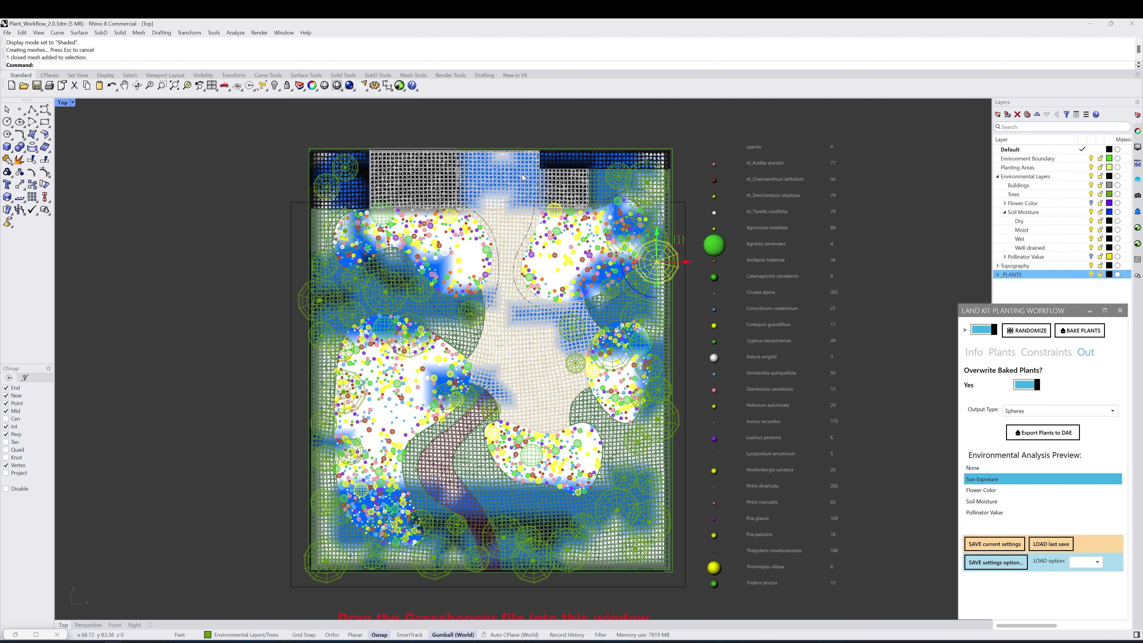
double_click(63, 103)
left_click(753, 162)
left_click(826, 167)
right_click_drag(770, 272, 771, 187, "shift")
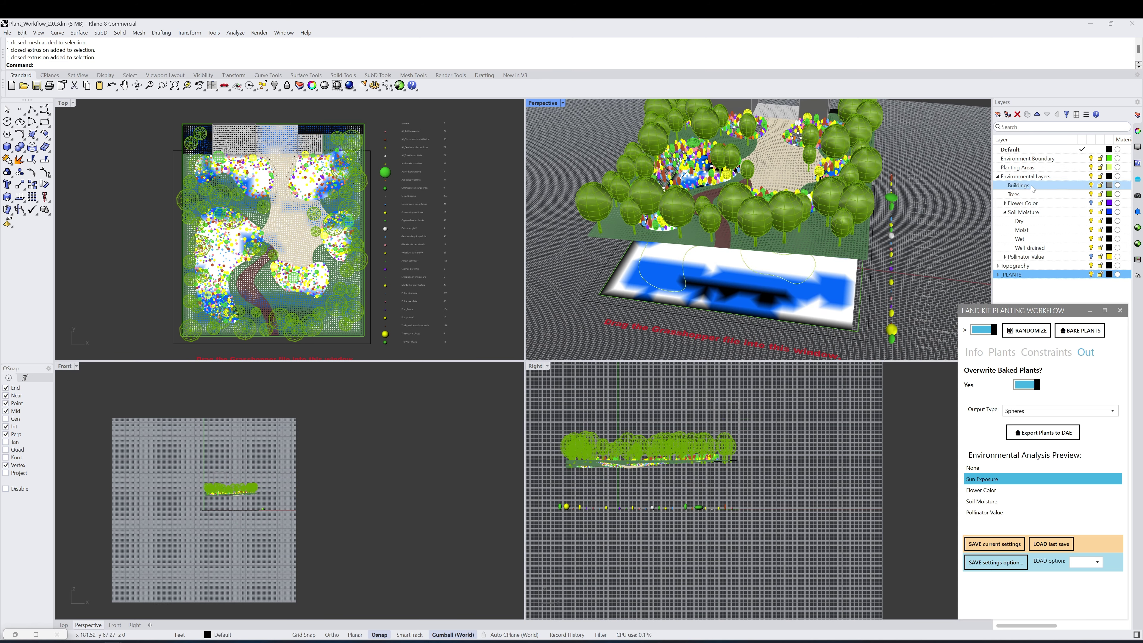
left_click(1020, 186)
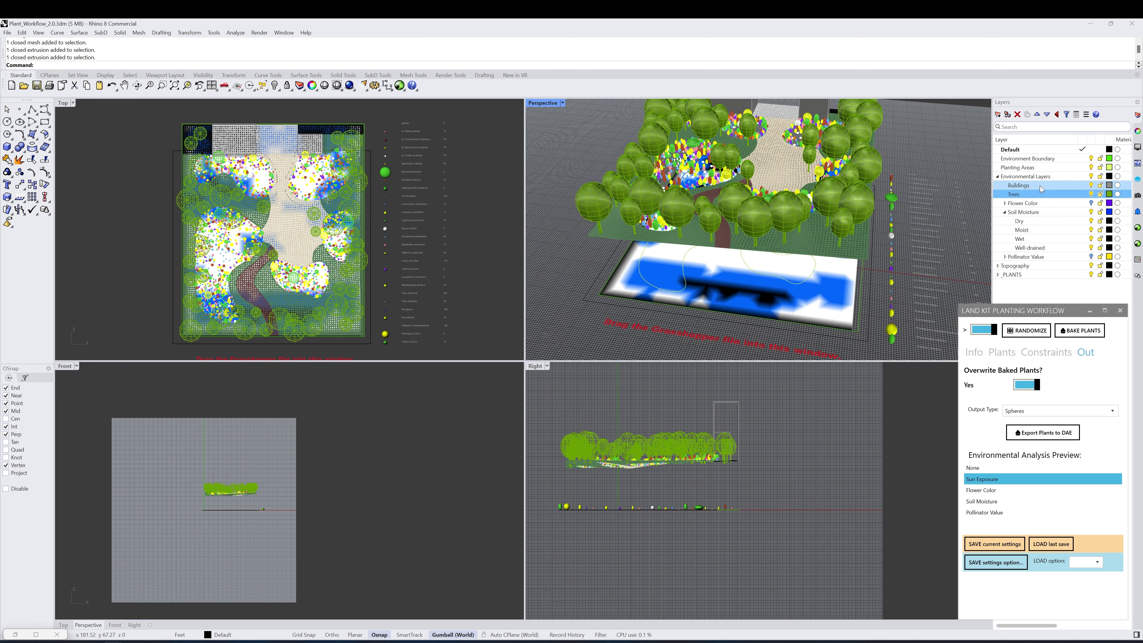
left_click(1034, 194)
left_click(1042, 187)
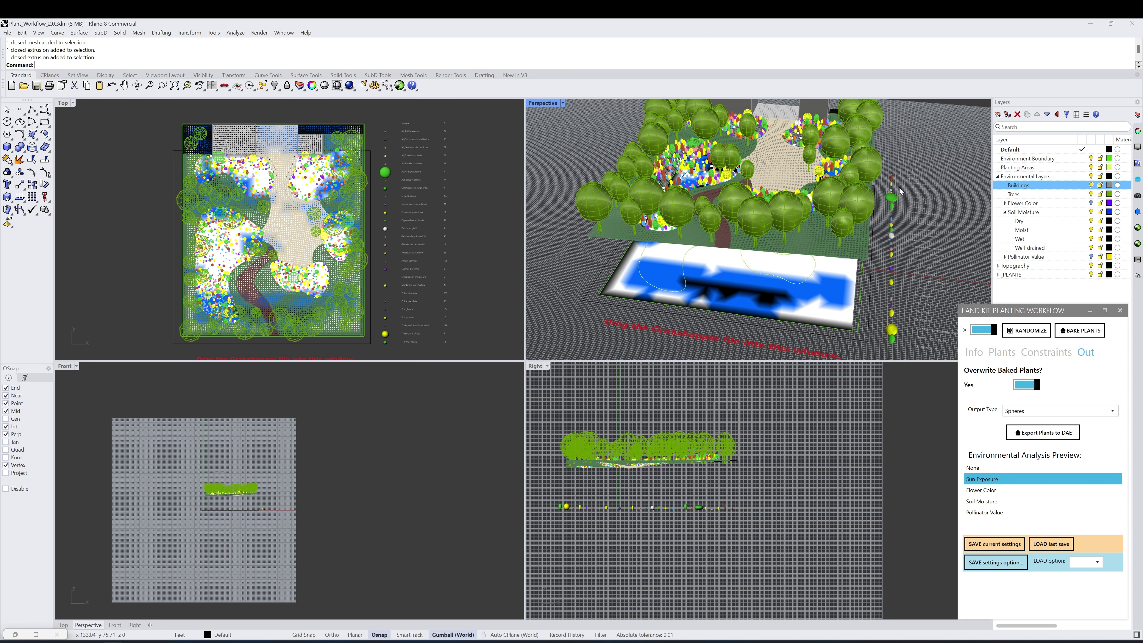
right_click_drag(904, 194, 902, 212, "shift")
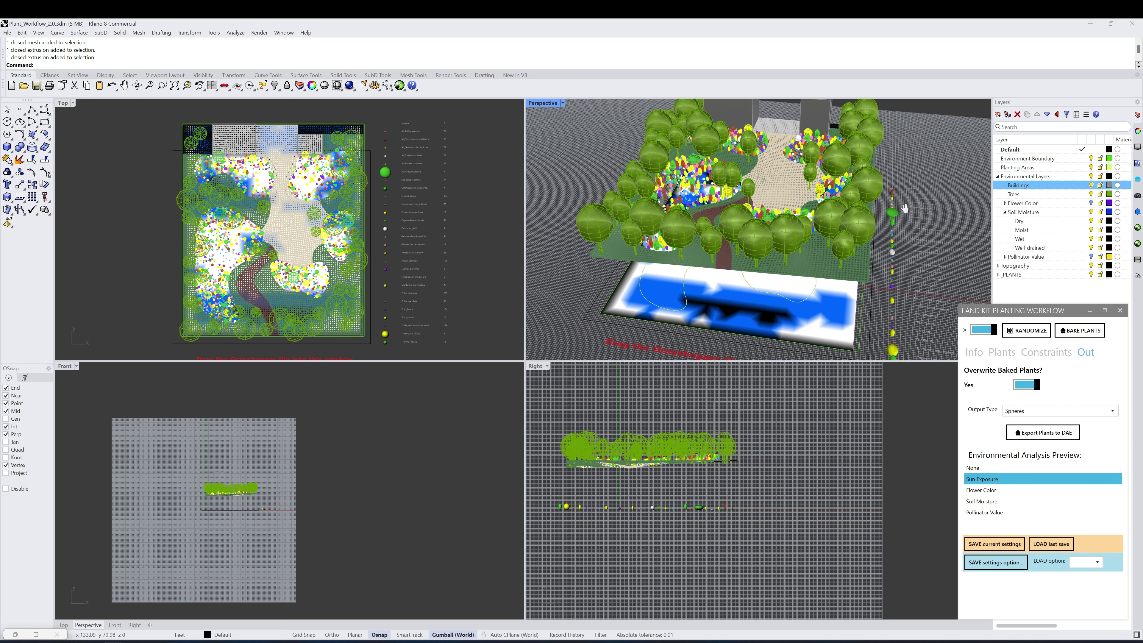
Hide the Topography layer in the maximized Top viewport and preview the Flower Color analysis
double_click(63, 103)
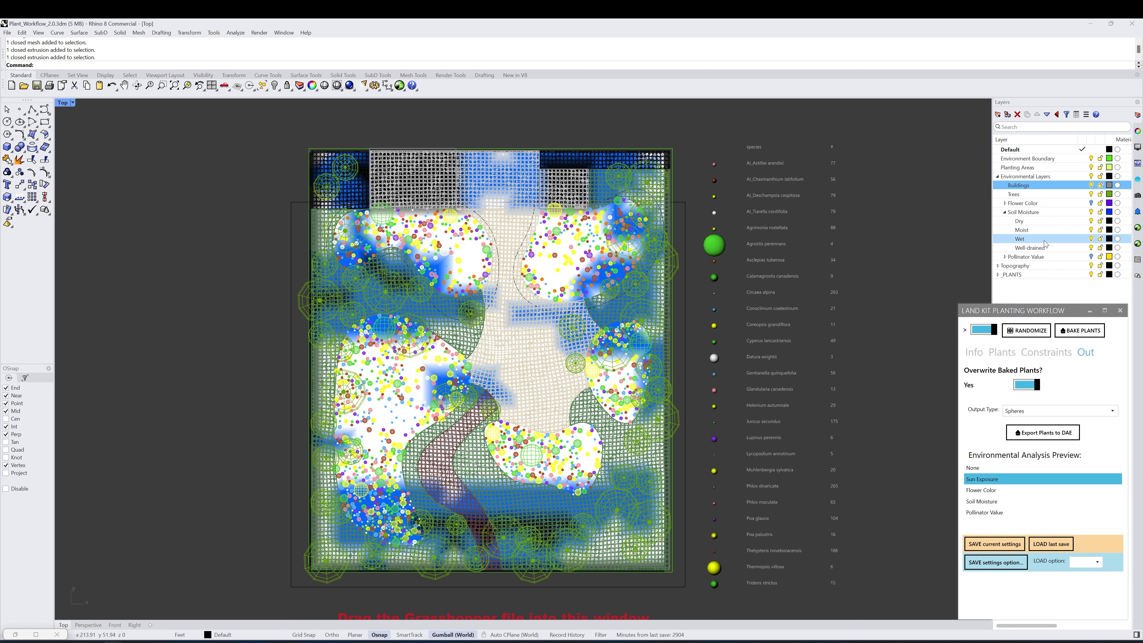
left_click(1091, 266)
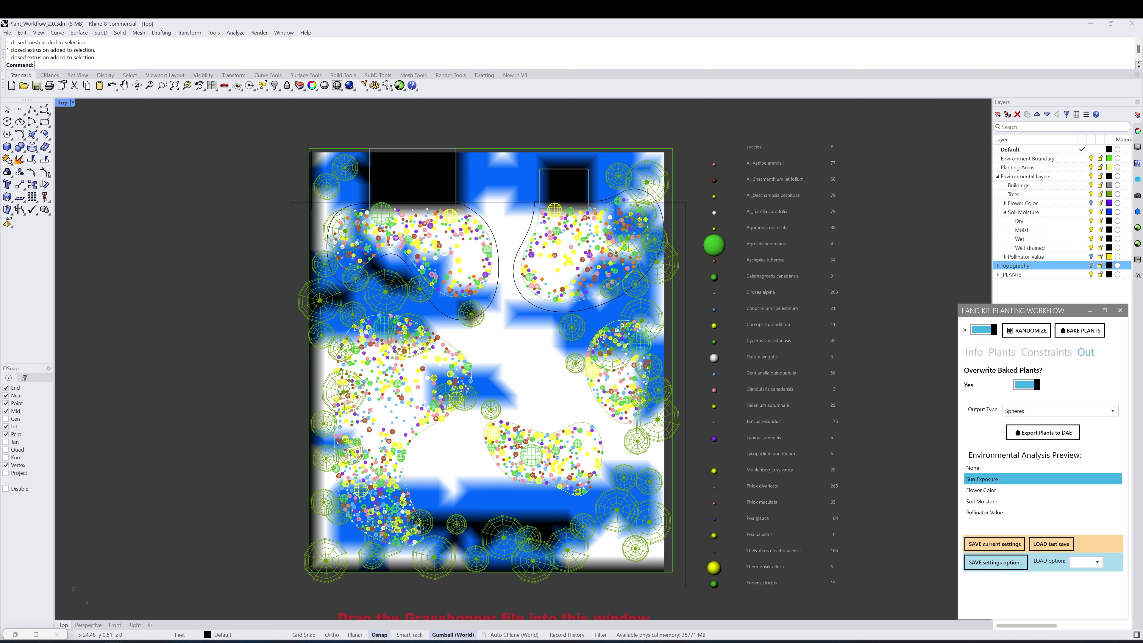
left_click(979, 490)
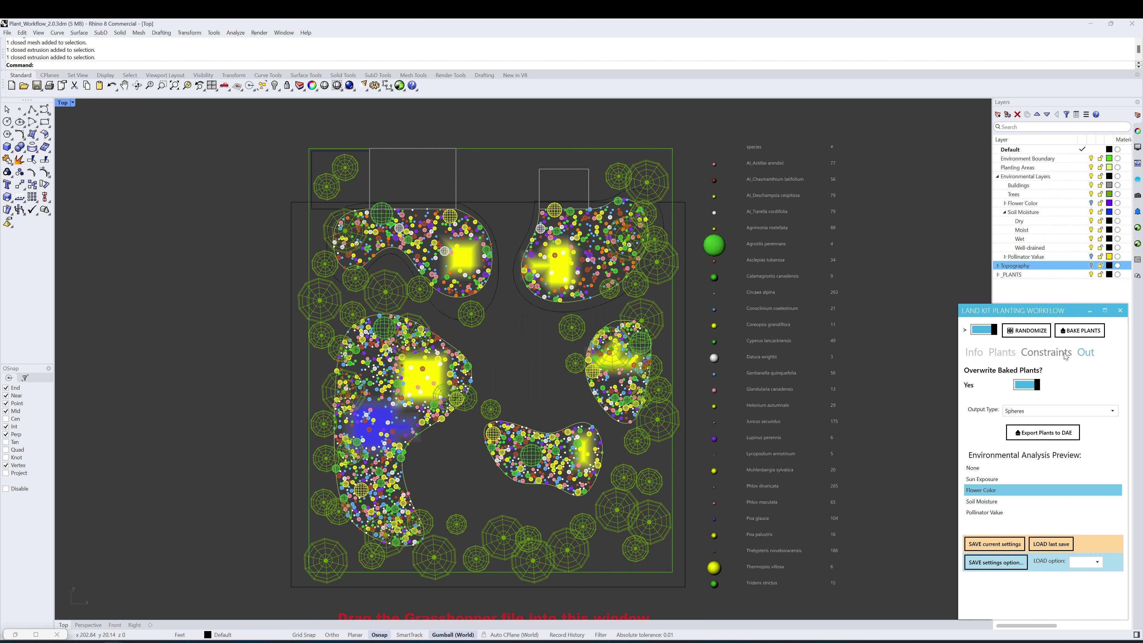
Set the Size of Site constraint to Small and return to the output settings
left_click(1046, 352)
left_click(1109, 374)
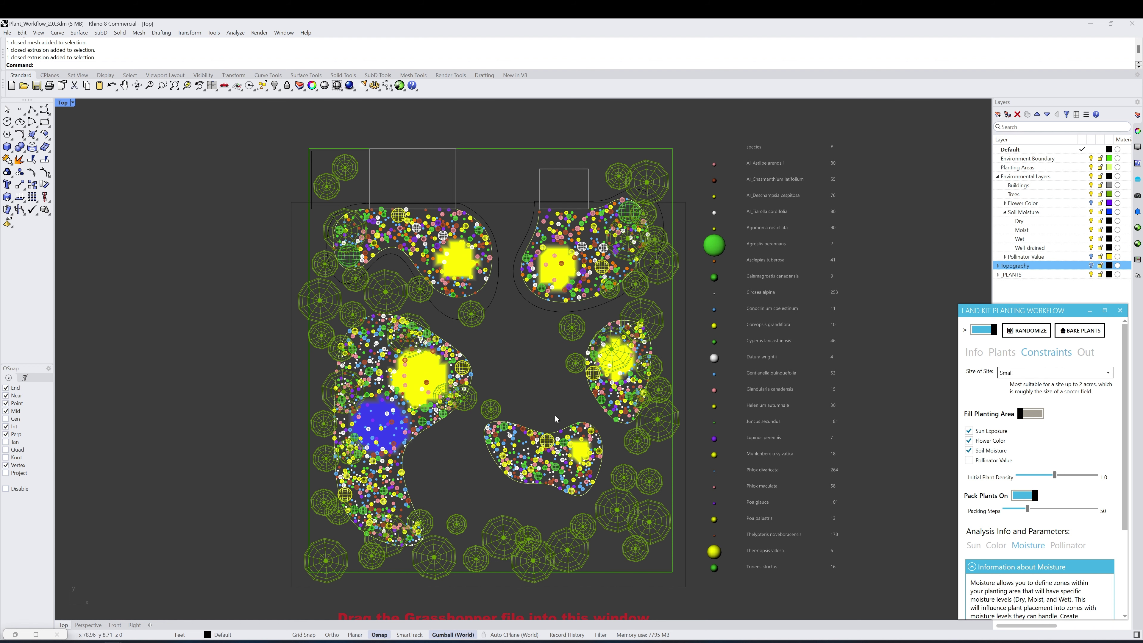
left_click(1088, 357)
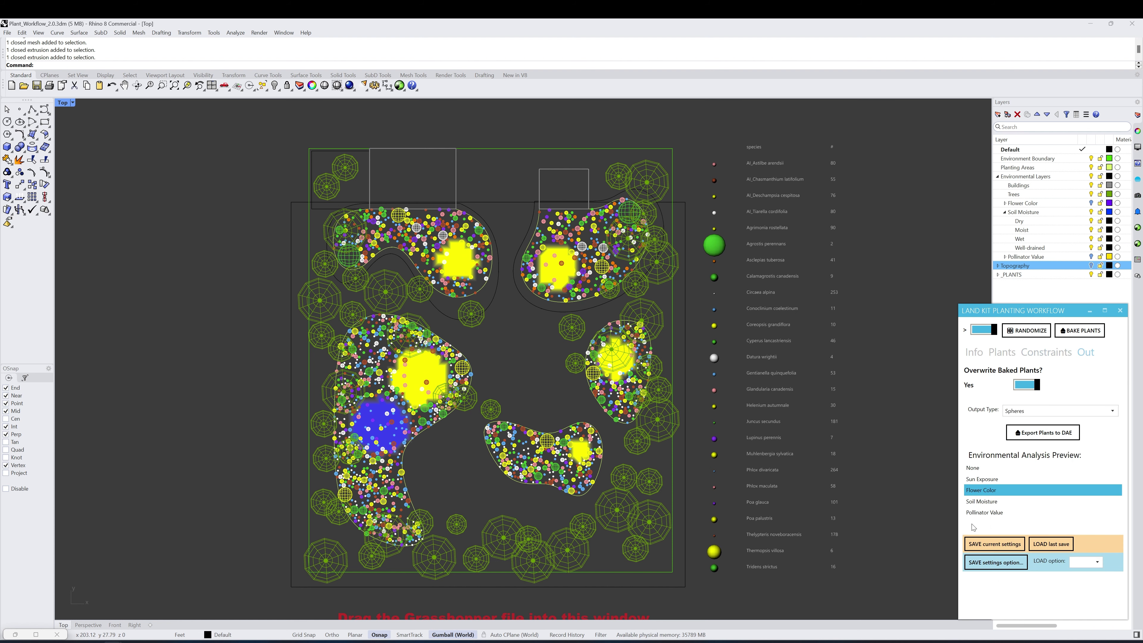
Preview the Soil Moisture analysis and inspect the Moist zone's boundary curve around the site
left_click(995, 500)
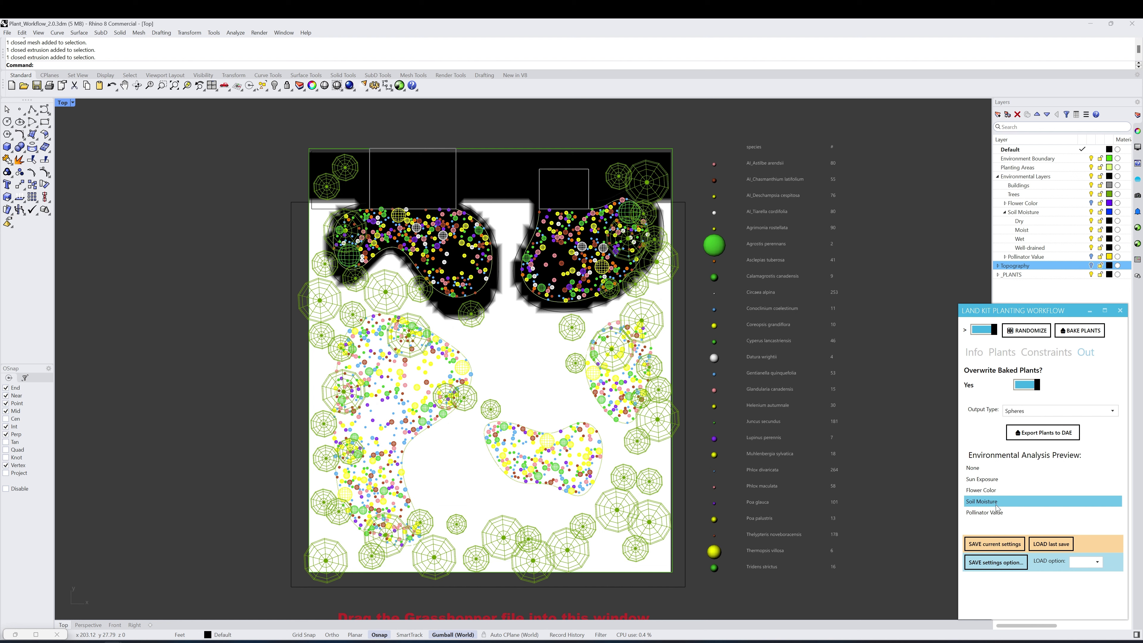
left_click(660, 243)
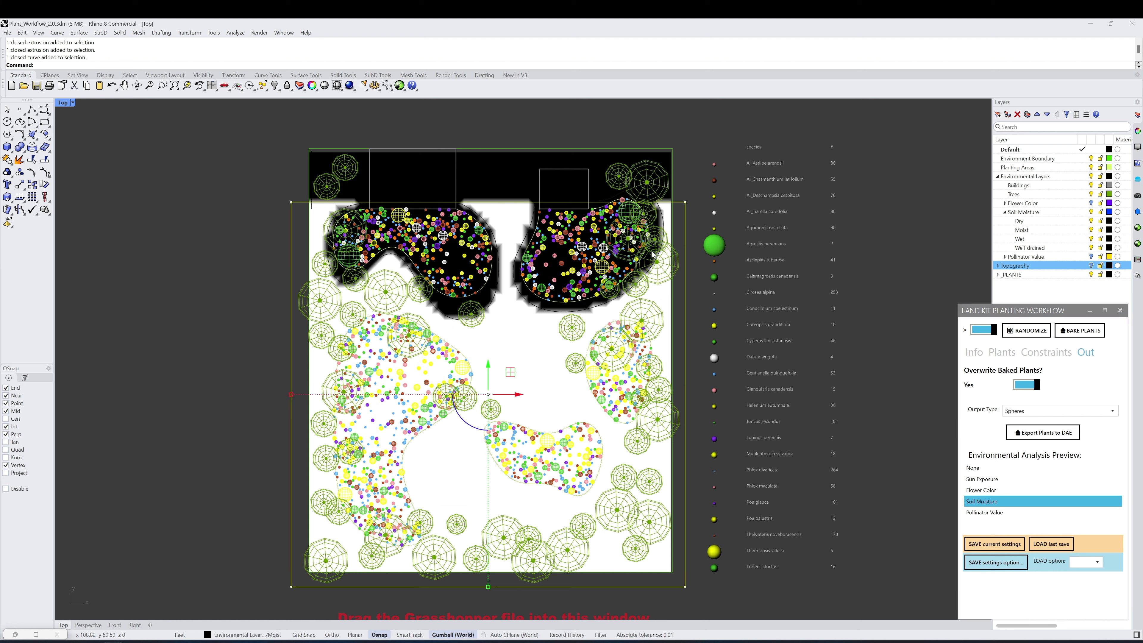
left_click(664, 242)
Set the Environmental Analysis Preview to None and show the Topography layer again
left_click(723, 228)
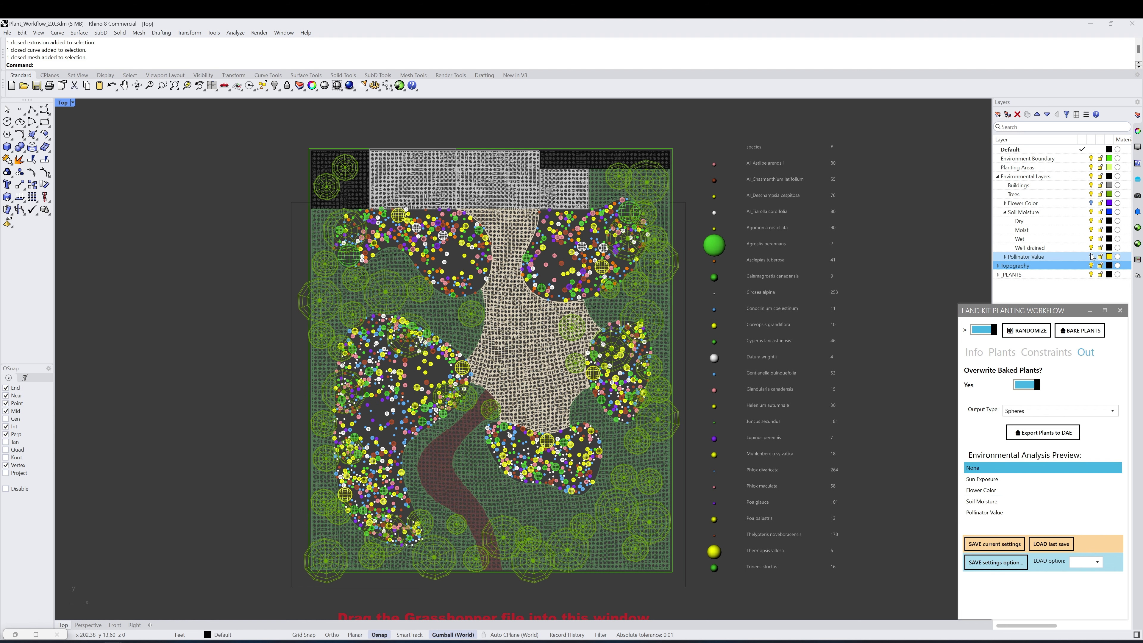
left_click(1091, 257)
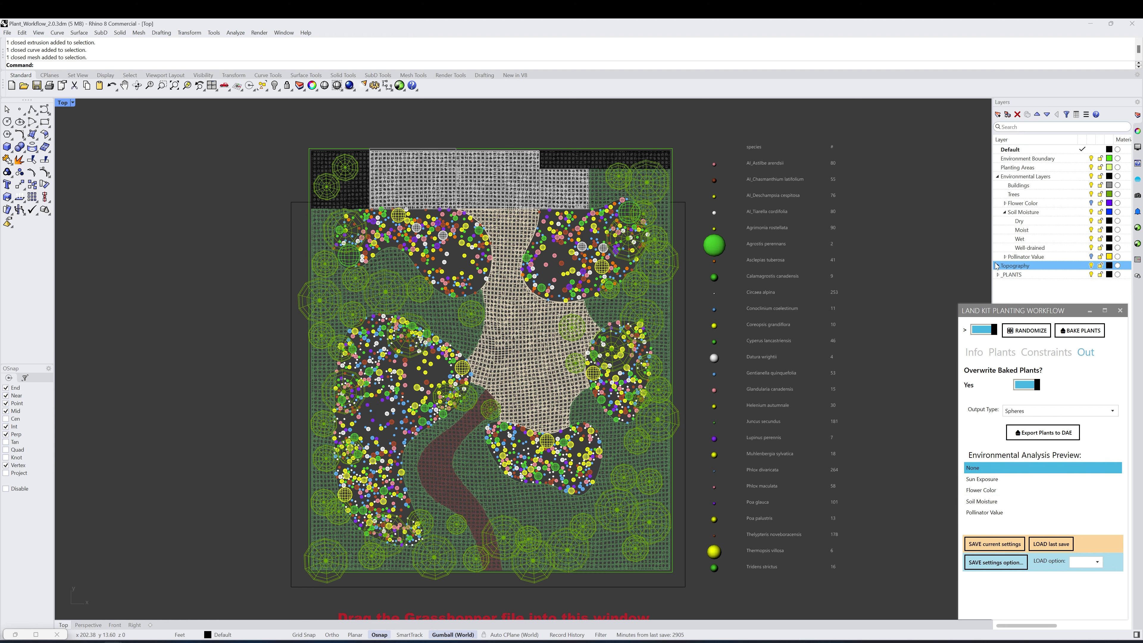